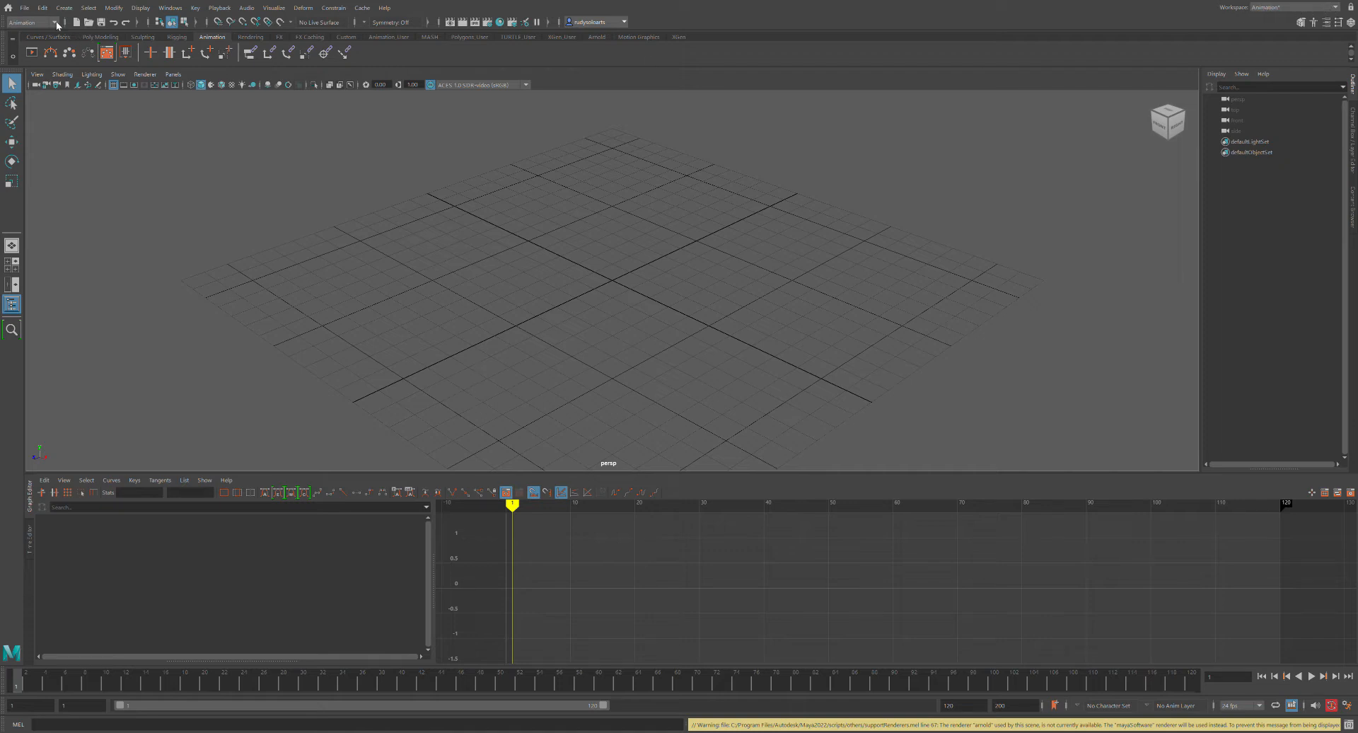
Preview the empty scene in the left view, return to the perspective view and orbit around the grid.
{"action": "key", "text": "F2"}
{"action": "key", "text": "F4"}
{"action": "key", "text": "space"}
{"action": "left_click_drag", "start_coordinate": [566, 185], "coordinate": [571, 189]}
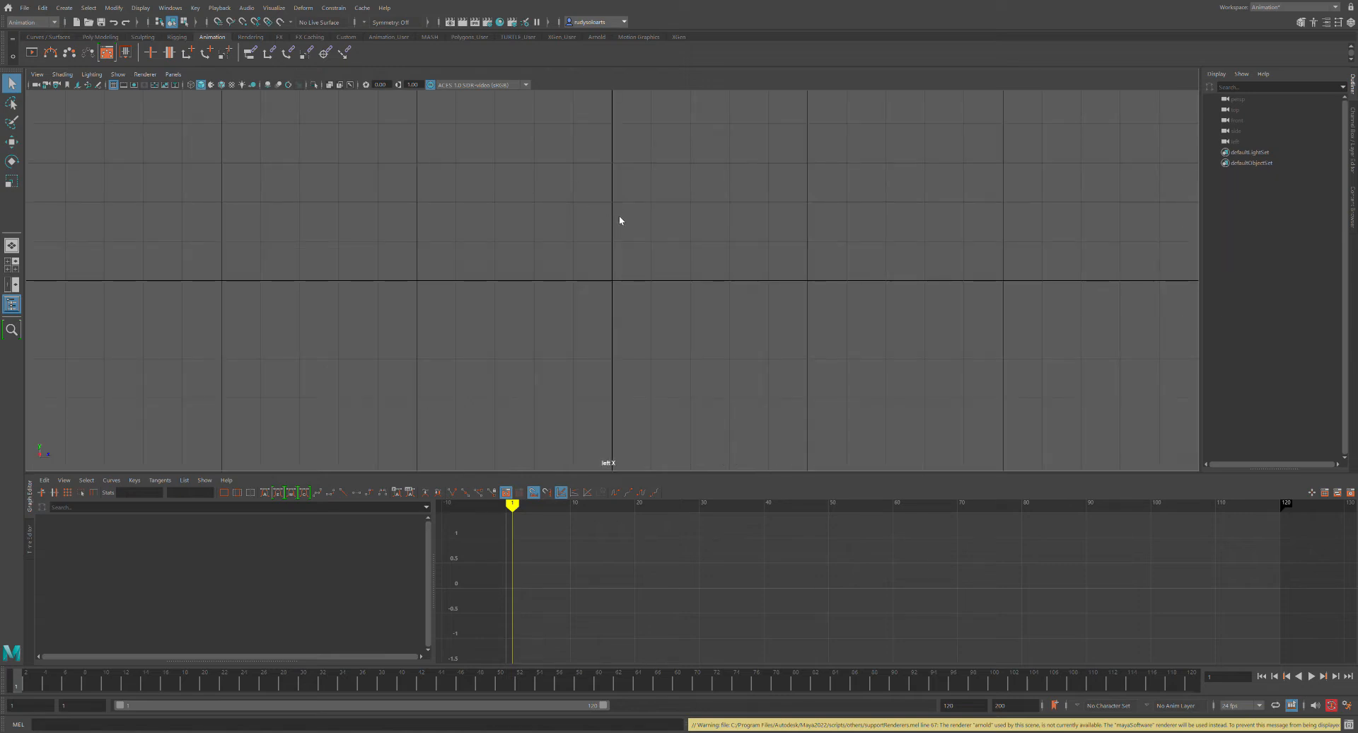
{"action": "key", "text": "space"}
{"action": "left_click_drag", "start_coordinate": [619, 217], "coordinate": [627, 189]}
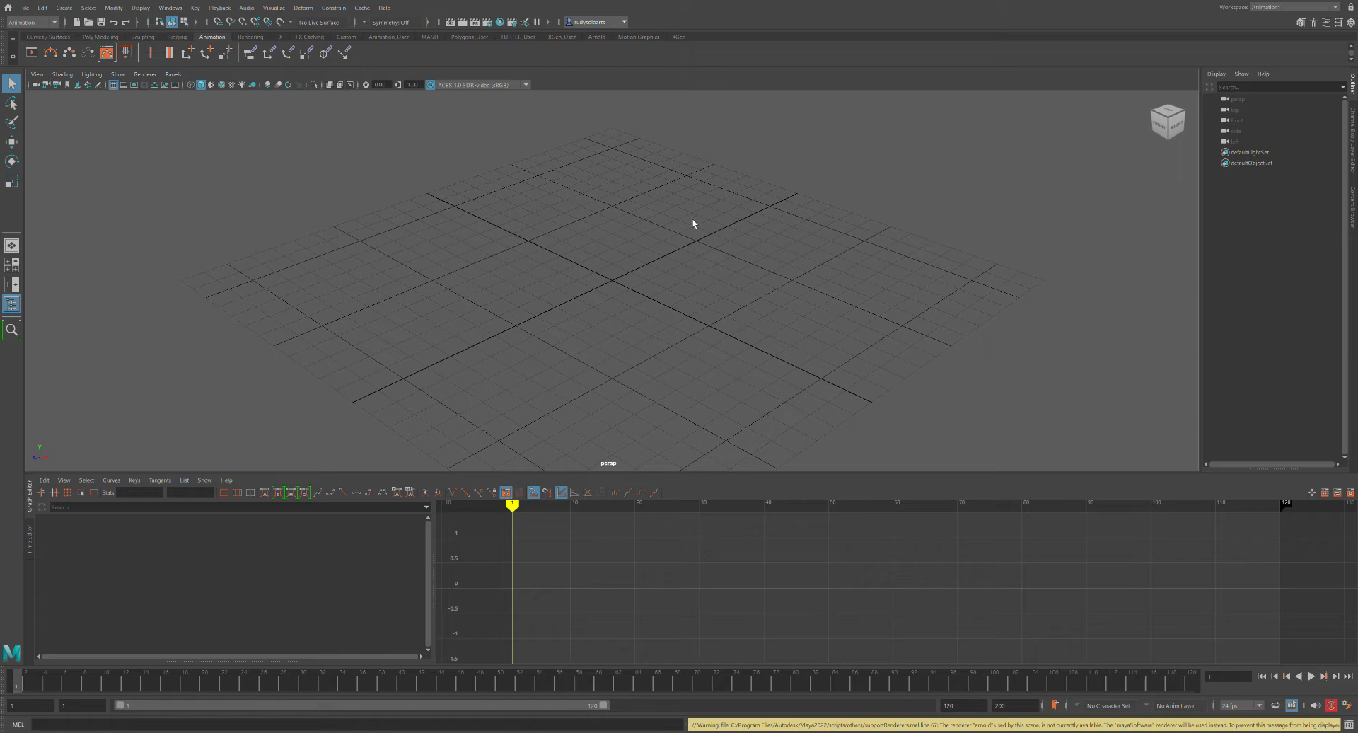
{"action": "left_click_drag", "start_coordinate": [737, 249], "coordinate": [679, 229], "text": "alt"}
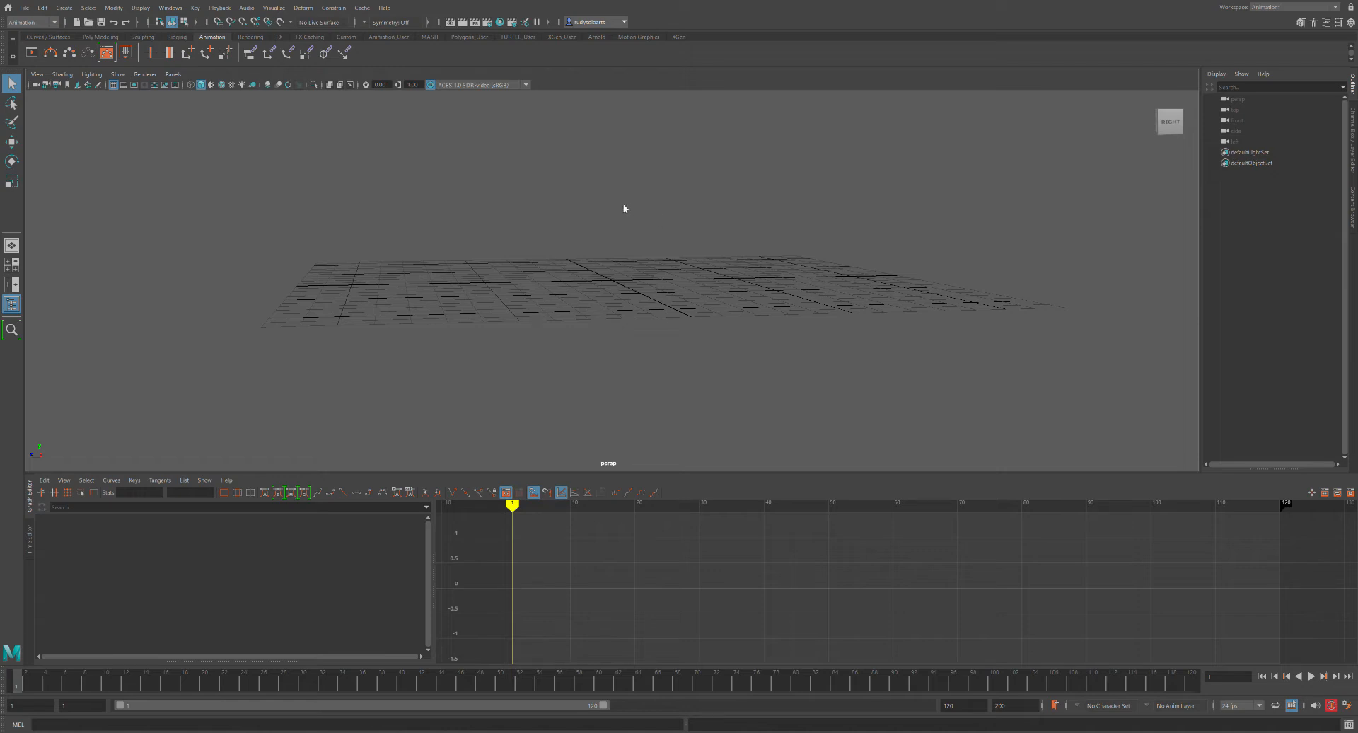
Switch the viewport to the left side view and fit the whole pendulum rig in it.
{"action": "key", "text": "space"}
{"action": "scroll", "coordinate": [625, 210], "scroll_direction": "down", "scroll_amount": 5}
{"action": "scroll", "coordinate": [627, 273], "scroll_direction": "down", "scroll_amount": 2}
{"action": "middle_click_drag", "start_coordinate": [689, 201], "coordinate": [661, 318], "text": "alt"}
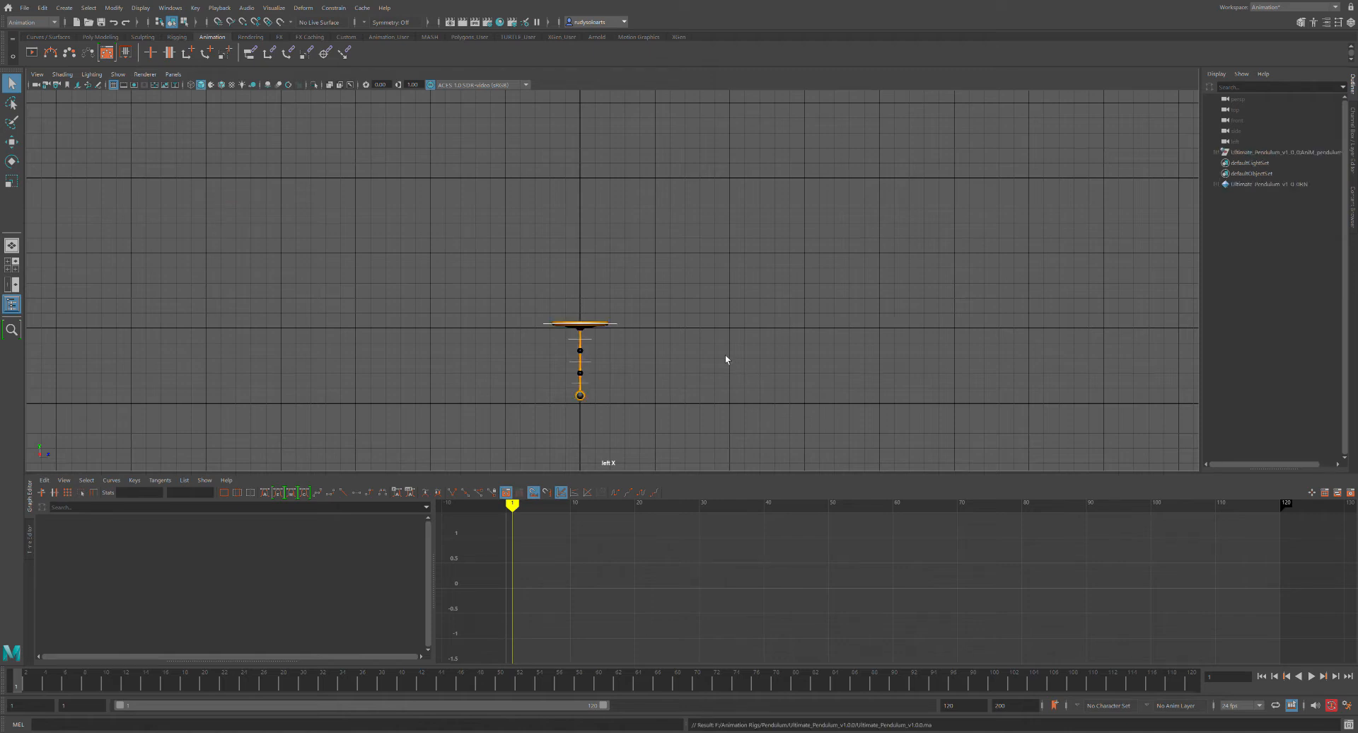
Select the main control around the pendulum's top platform and clear the selection again.
{"action": "left_click_drag", "start_coordinate": [615, 306], "coordinate": [635, 342]}
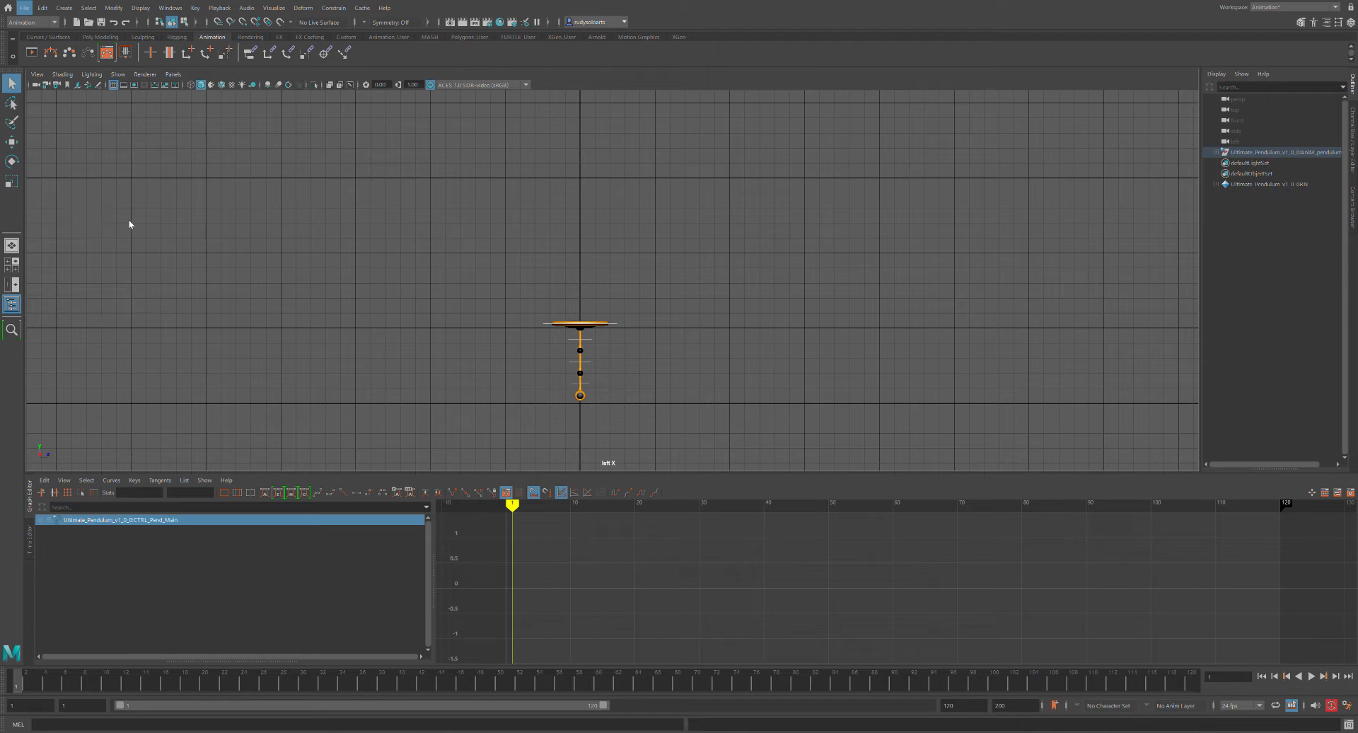
{"action": "left_click", "coordinate": [651, 267]}
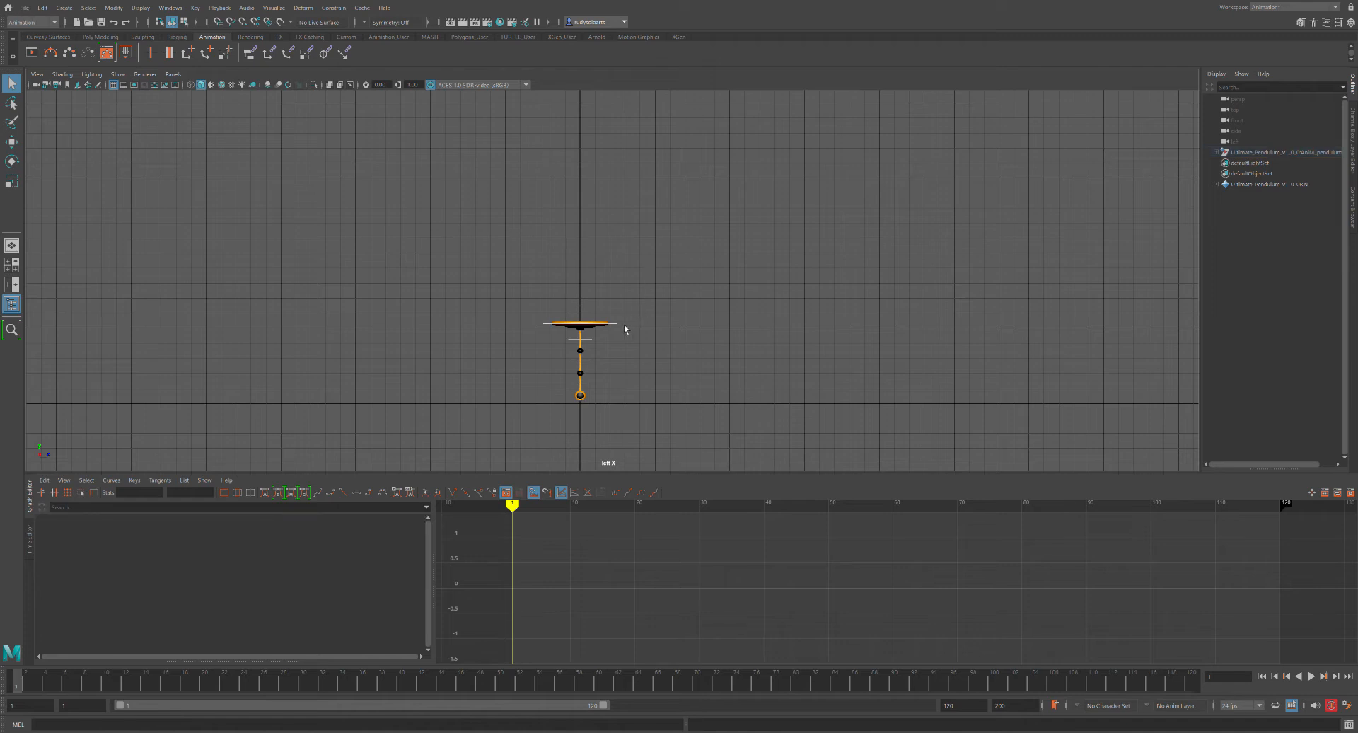
{"action": "left_click_drag", "start_coordinate": [616, 320], "coordinate": [631, 348]}
{"action": "left_click", "coordinate": [645, 329]}
Frame the viewport on the pendulum's upper joint ball and deselect it.
{"action": "left_click", "coordinate": [589, 354]}
{"action": "key", "text": "f"}
{"action": "key", "text": "a"}
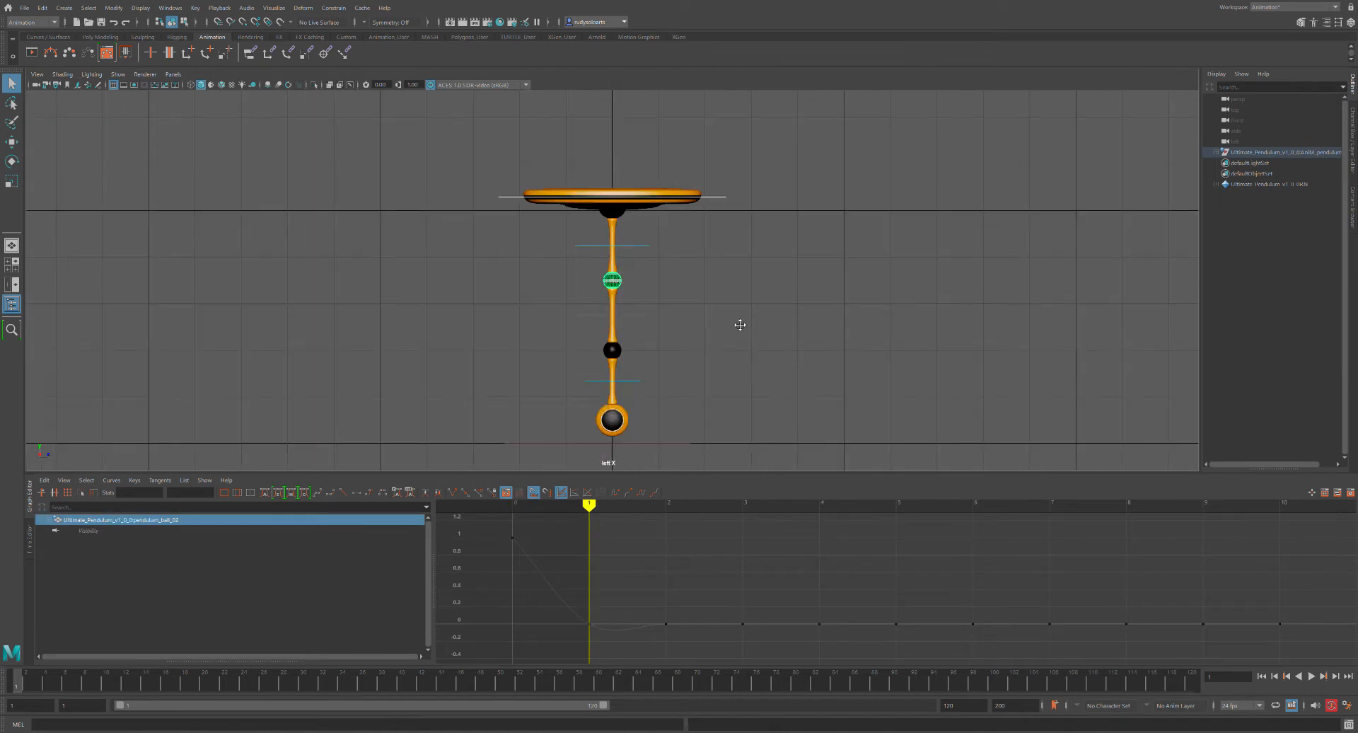
{"action": "middle_click_drag", "start_coordinate": [740, 325], "coordinate": [735, 301], "text": "alt"}
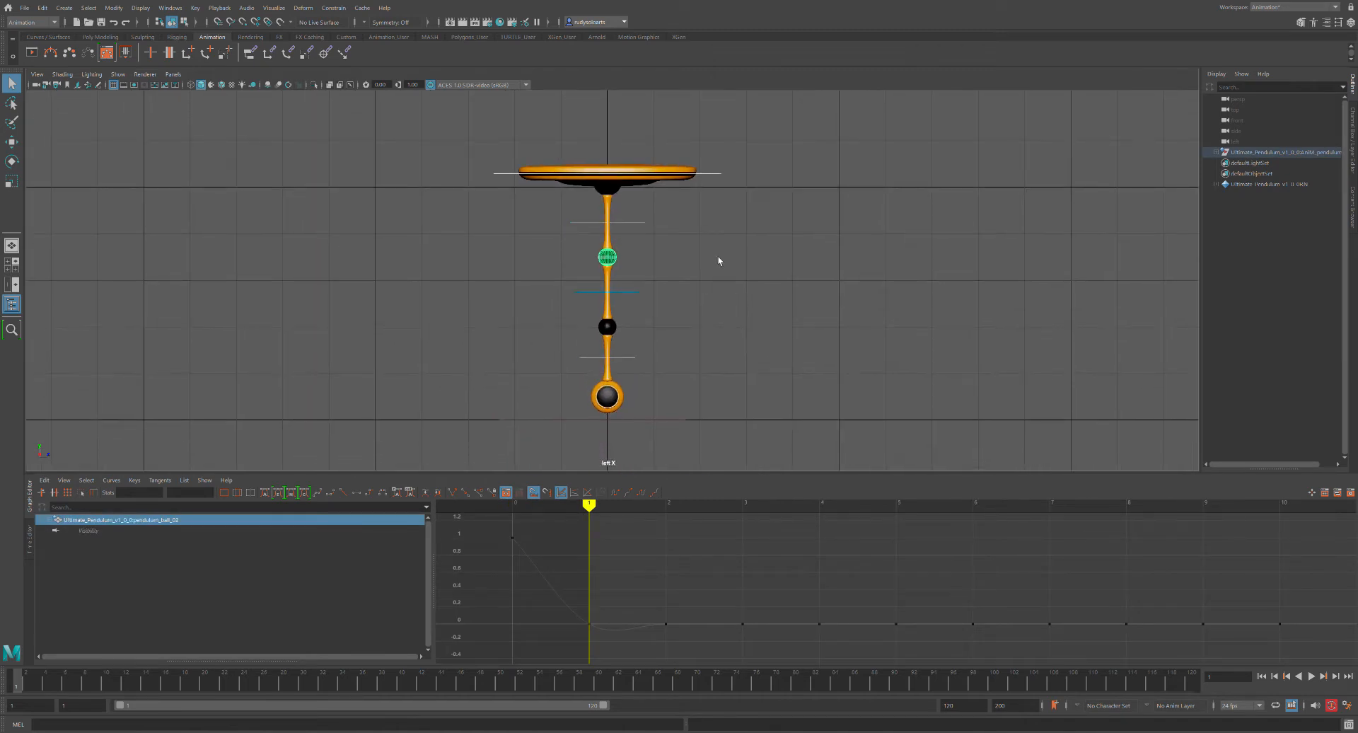
{"action": "left_click", "coordinate": [717, 256]}
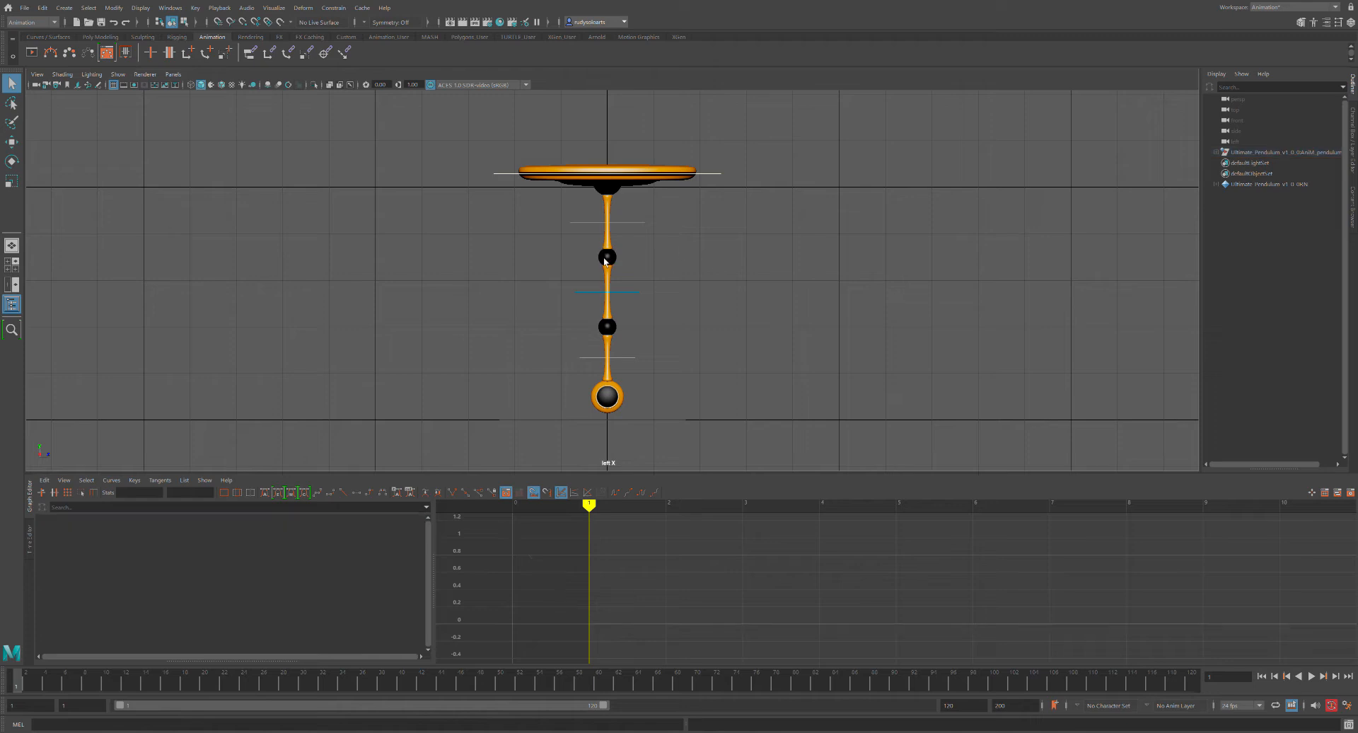
Examine the pendulum by selecting its joint balls and segments one after another along the chain.
{"action": "left_click", "coordinate": [606, 260]}
{"action": "left_click", "coordinate": [614, 281]}
{"action": "left_click", "coordinate": [608, 327]}
{"action": "left_click", "coordinate": [616, 350]}
{"action": "left_click", "coordinate": [607, 395]}
{"action": "left_click", "coordinate": [618, 379]}
{"action": "left_click", "coordinate": [608, 328]}
{"action": "left_click", "coordinate": [608, 258]}
{"action": "left_click", "coordinate": [615, 219]}
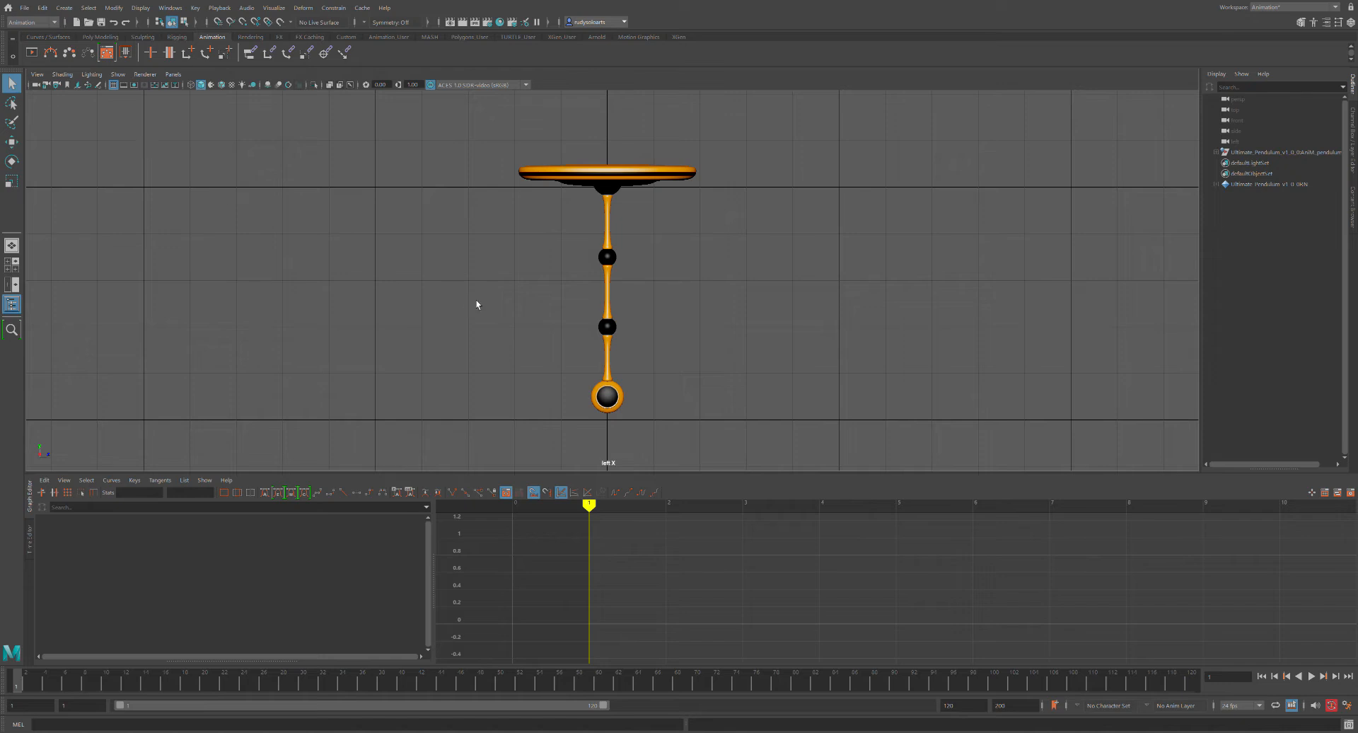
Select the pendulum's three balls together and display the Channel Box / Layer Editor.
{"action": "left_click_drag", "start_coordinate": [460, 193], "coordinate": [844, 480]}
{"action": "left_click", "coordinate": [476, 173]}
{"action": "left_click_drag", "start_coordinate": [451, 138], "coordinate": [617, 250]}
{"action": "left_click", "coordinate": [456, 145]}
{"action": "left_click_drag", "start_coordinate": [453, 128], "coordinate": [804, 398]}
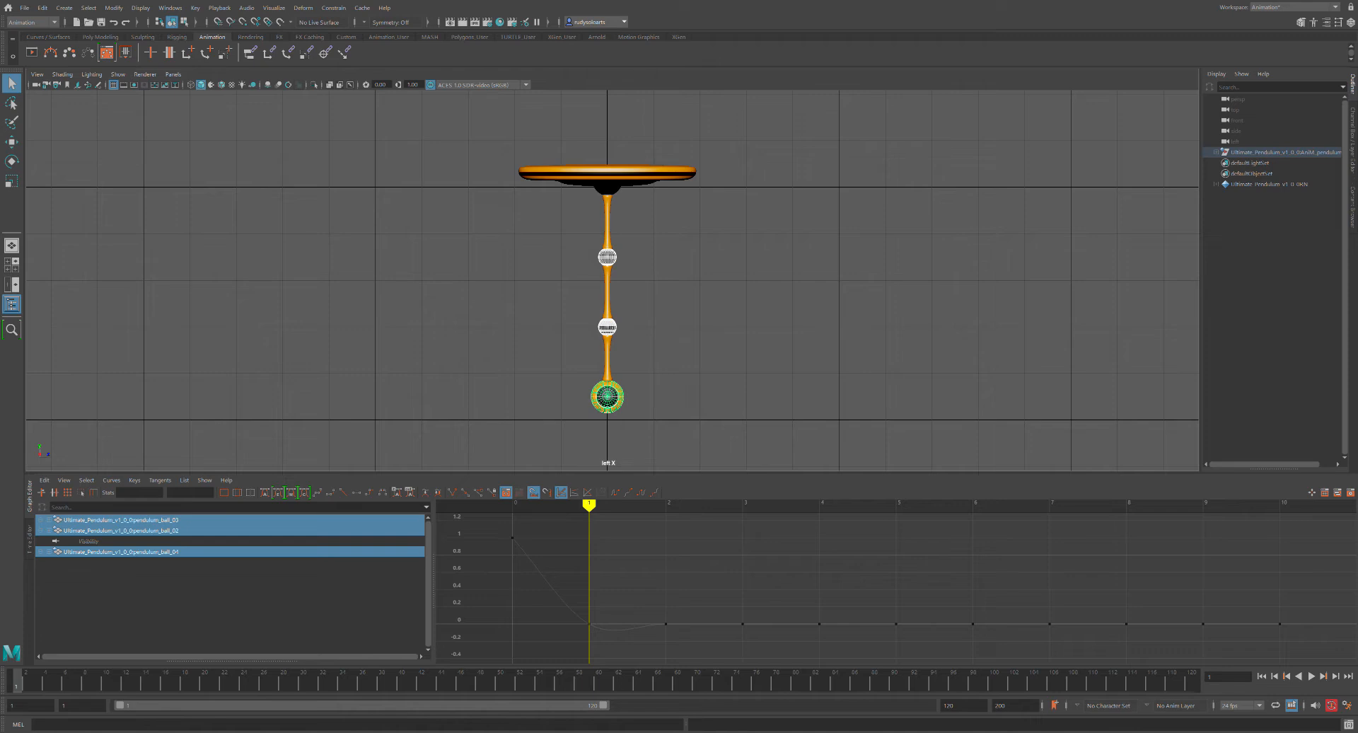
{"action": "left_click", "coordinate": [1352, 142]}
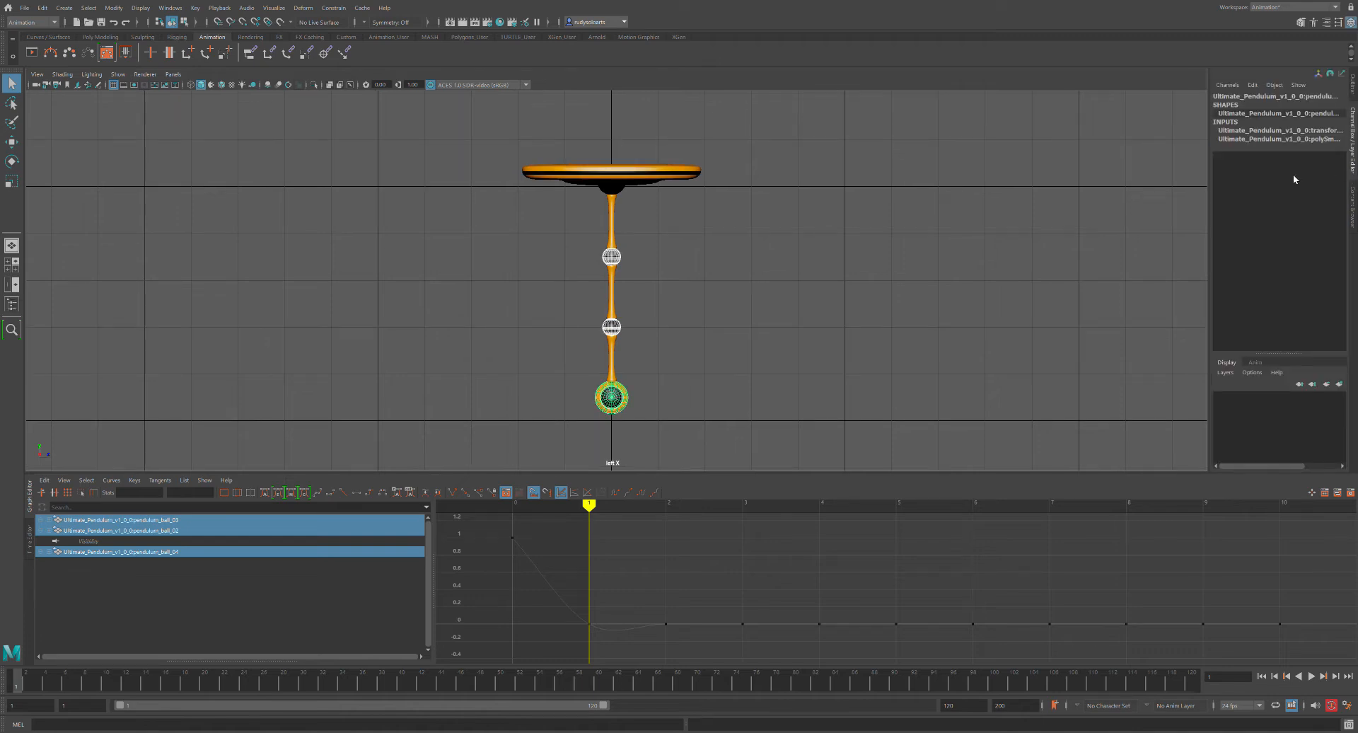
Create a new display layer from the selected pendulum balls.
{"action": "left_click", "coordinate": [598, 242]}
{"action": "left_click_drag", "start_coordinate": [474, 126], "coordinate": [792, 442]}
{"action": "left_click", "coordinate": [616, 244]}
{"action": "left_click_drag", "start_coordinate": [514, 155], "coordinate": [823, 433]}
{"action": "left_click", "coordinate": [1343, 387]}
{"action": "left_click", "coordinate": [740, 280]}
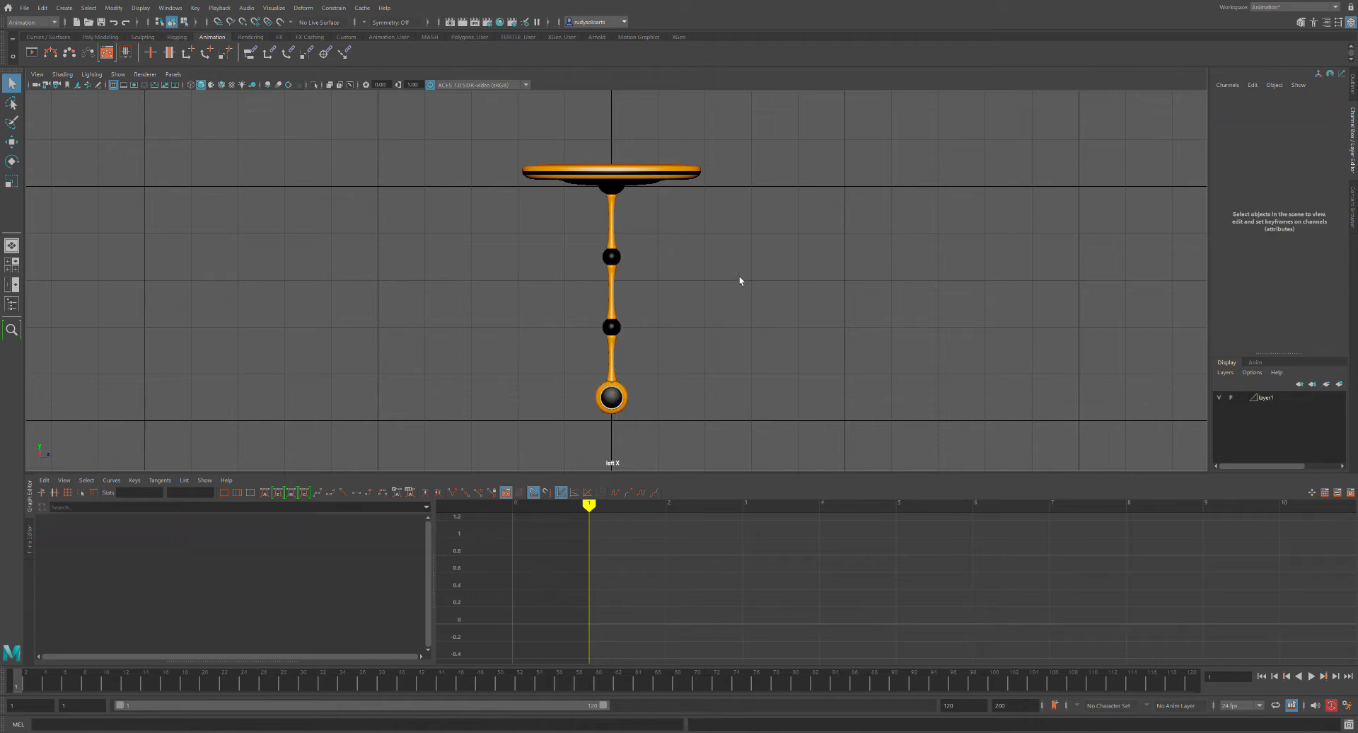
Rename the new display layer as Geo.
{"action": "left_click_drag", "start_coordinate": [526, 186], "coordinate": [707, 413]}
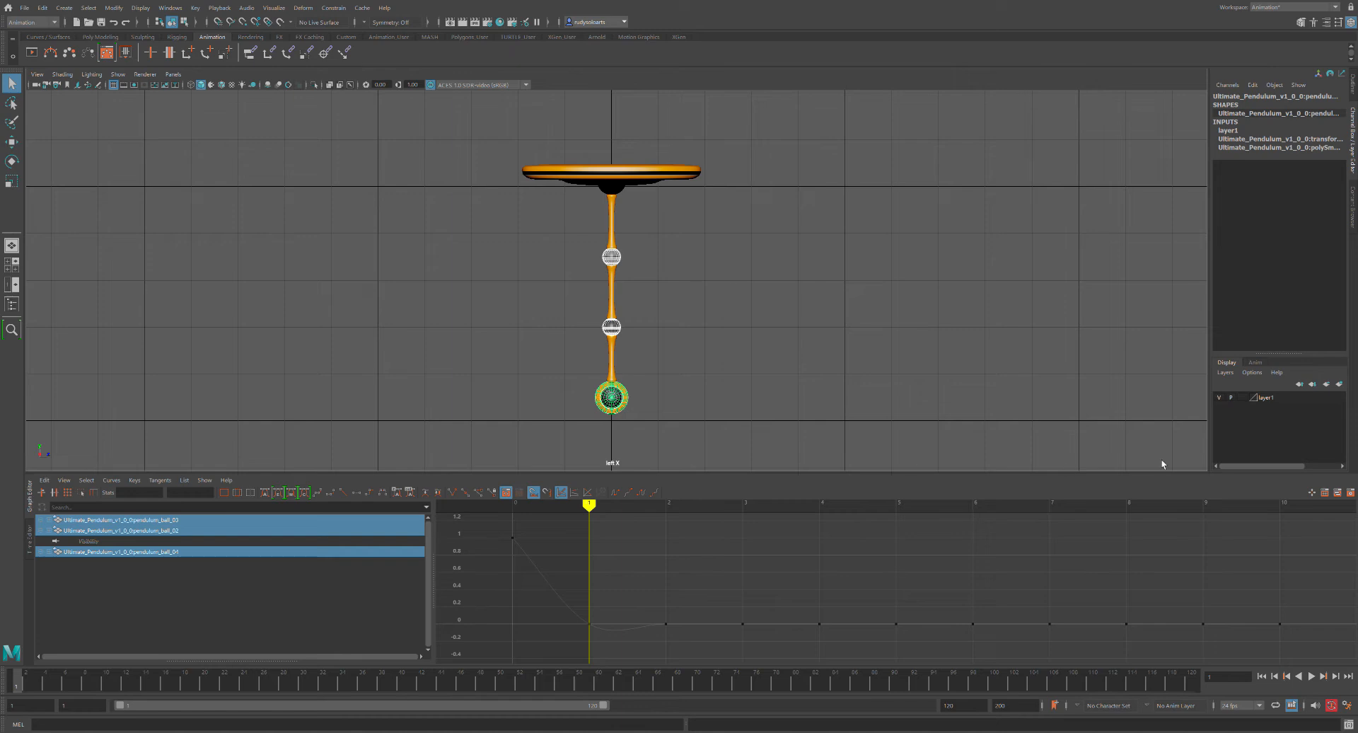
{"action": "left_click", "coordinate": [1271, 401]}
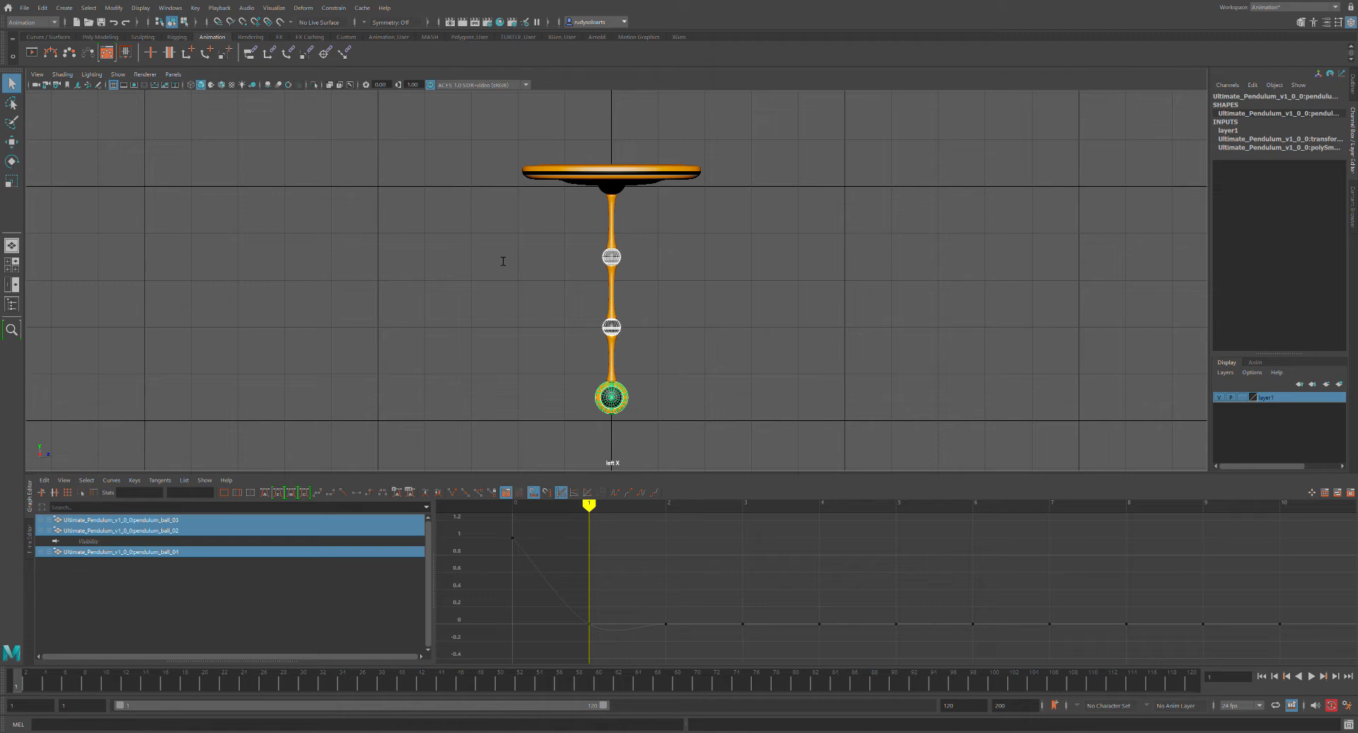
{"action": "left_click", "coordinate": [523, 355]}
{"action": "left_click", "coordinate": [697, 248]}
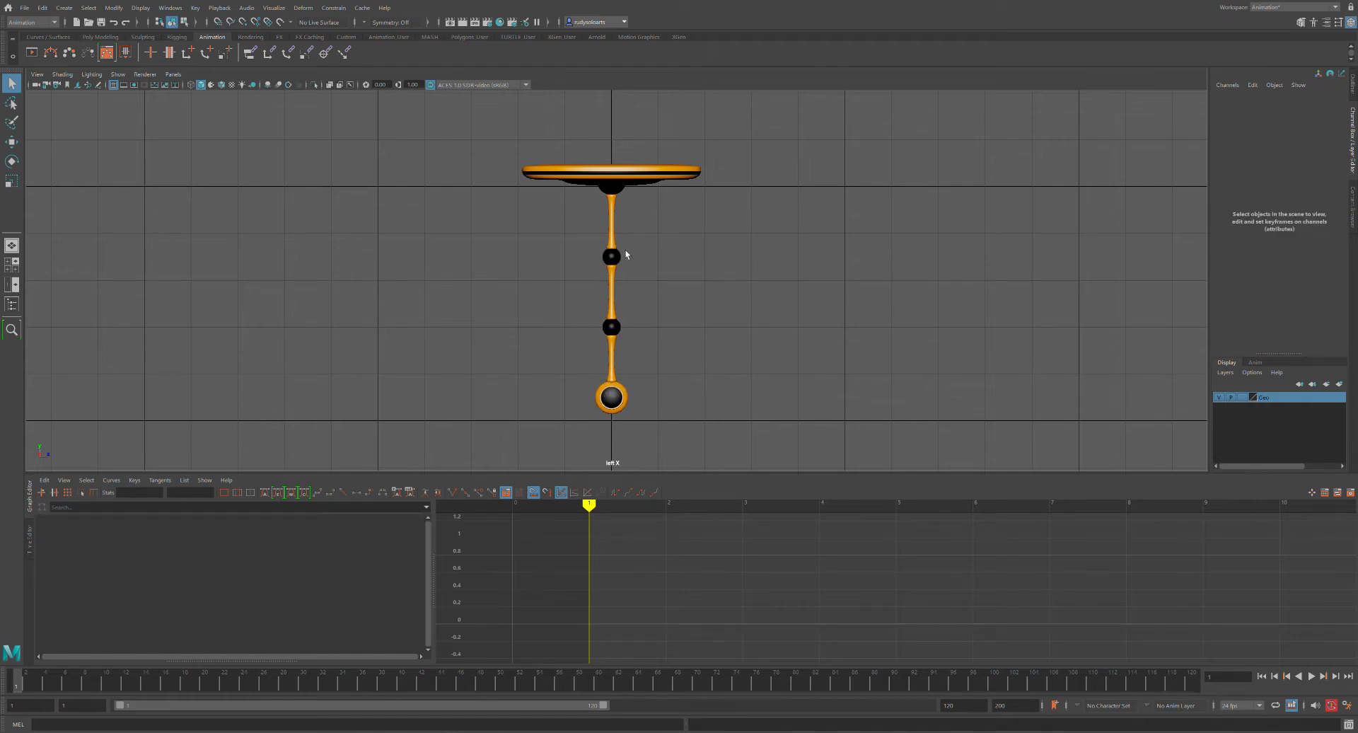
Toggle the Geo layer's visibility off and on to check which objects it controls.
{"action": "left_click", "coordinate": [1221, 398]}
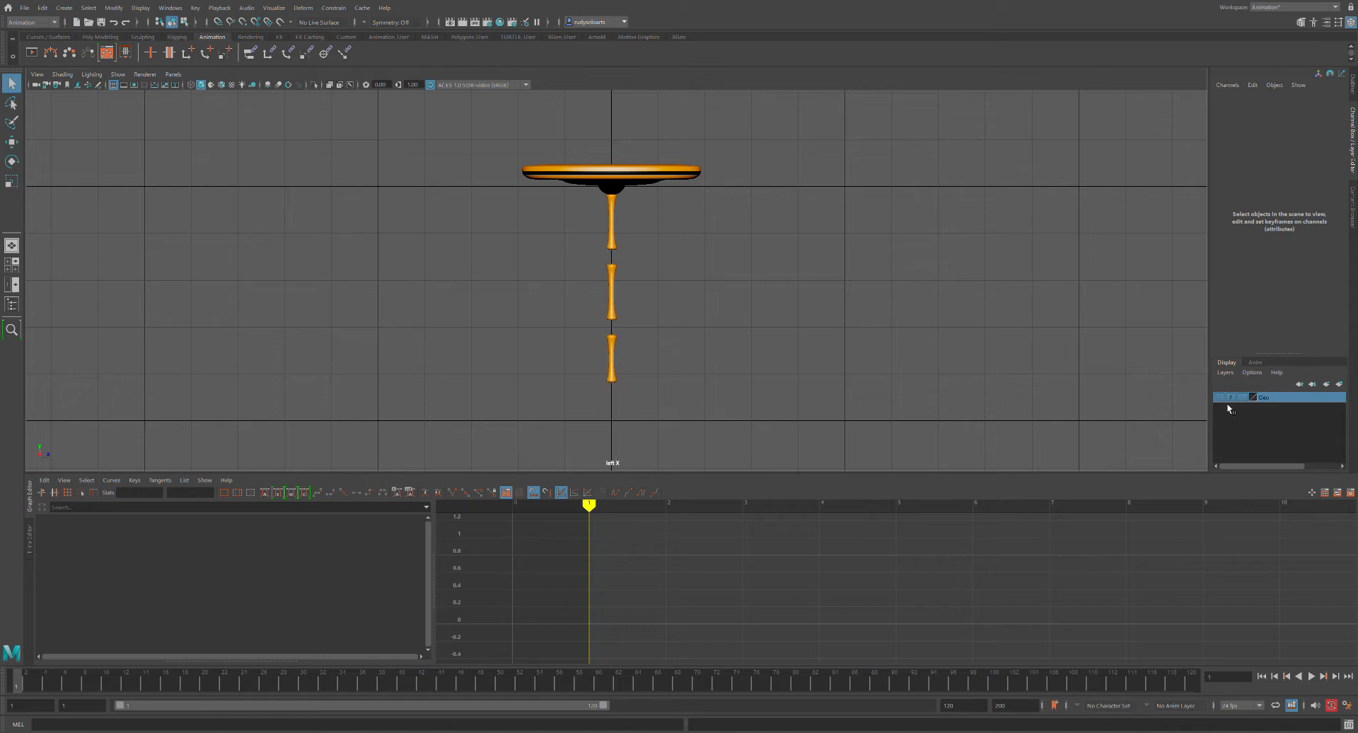
{"action": "left_click", "coordinate": [1218, 397]}
{"action": "left_click", "coordinate": [1226, 400]}
{"action": "left_click", "coordinate": [1224, 401]}
{"action": "left_click", "coordinate": [1224, 401]}
{"action": "left_click", "coordinate": [1220, 398]}
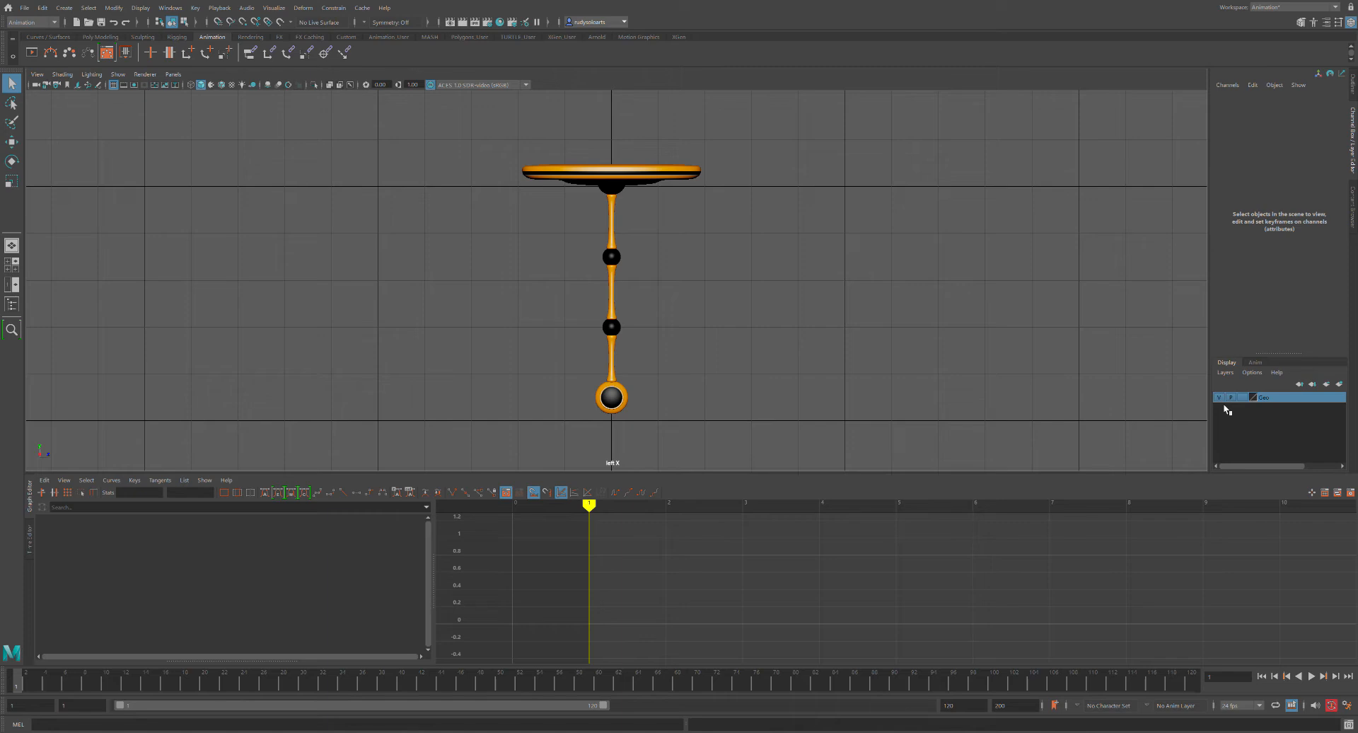
{"action": "left_click", "coordinate": [1224, 405]}
{"action": "left_click", "coordinate": [1224, 405]}
{"action": "left_click", "coordinate": [1224, 405]}
{"action": "left_click", "coordinate": [1224, 405]}
Set the Geo layer to Reference display and test it by box-selecting over the whole pendulum.
{"action": "left_click", "coordinate": [1242, 396]}
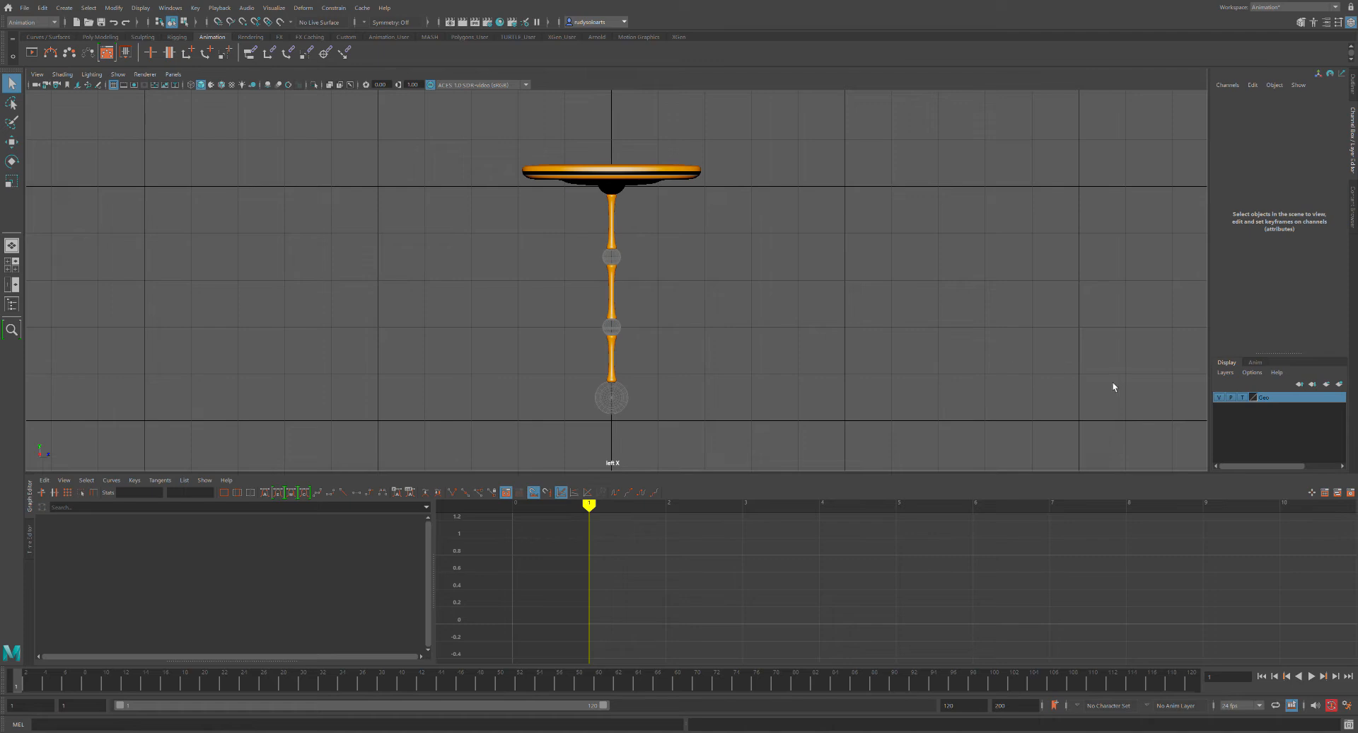
{"action": "left_click", "coordinate": [1242, 397]}
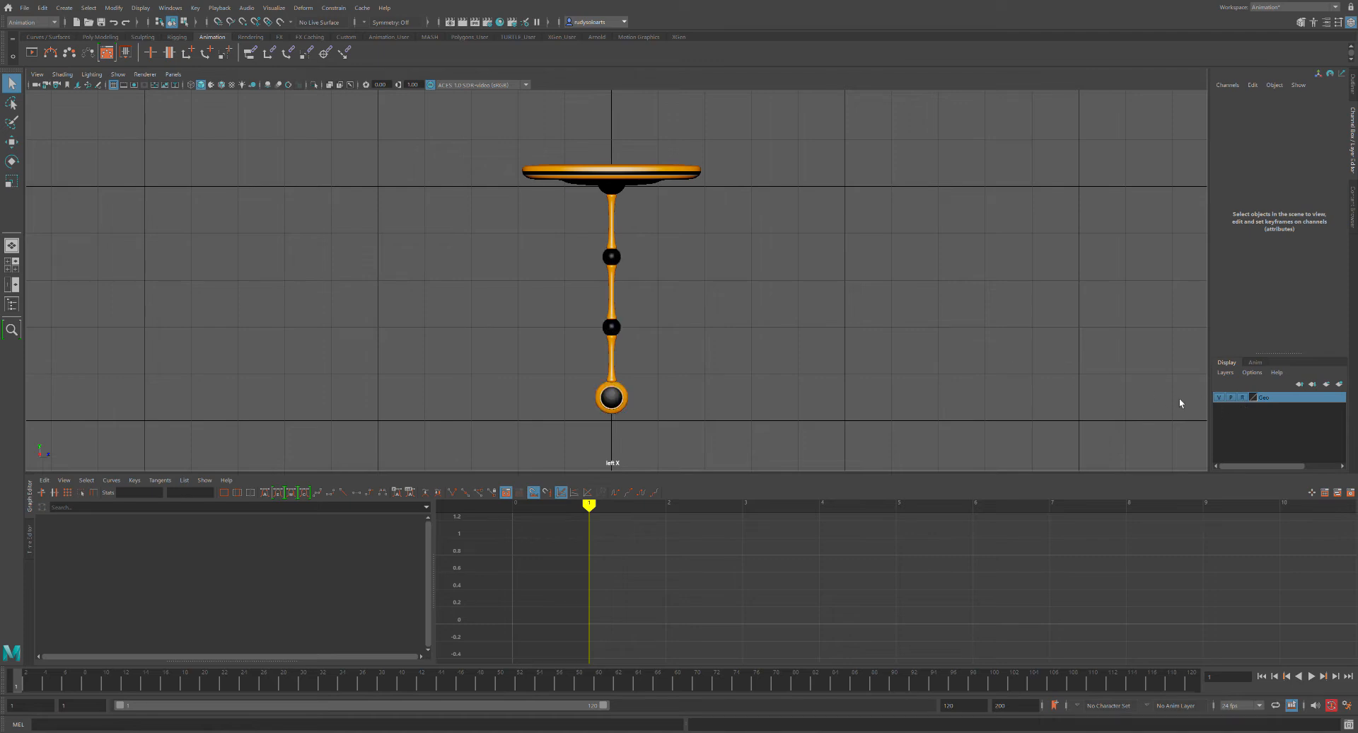
{"action": "left_click_drag", "start_coordinate": [524, 162], "coordinate": [777, 419]}
{"action": "left_click_drag", "start_coordinate": [501, 185], "coordinate": [756, 433]}
{"action": "left_click_drag", "start_coordinate": [491, 141], "coordinate": [787, 406]}
Check that the main control at the platform and the root control at the base can be selected.
{"action": "left_click", "coordinate": [717, 174]}
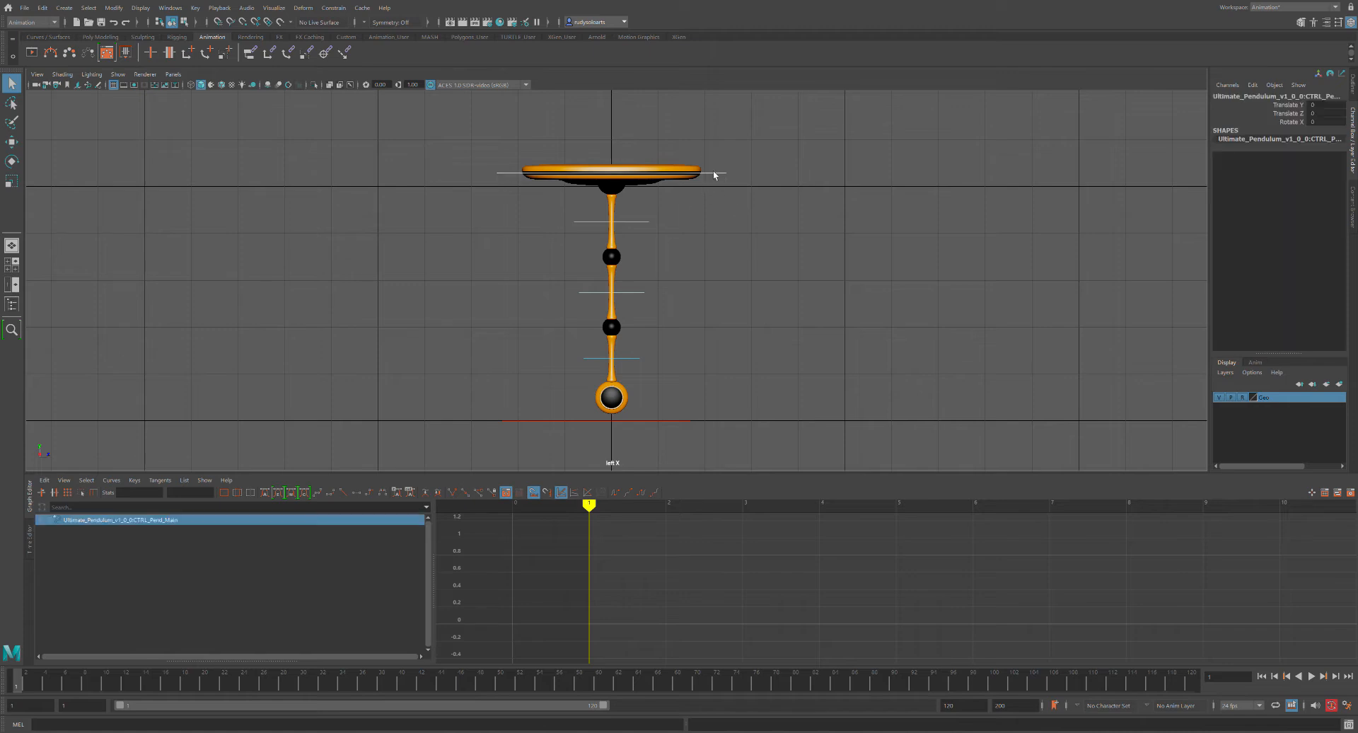
{"action": "left_click", "coordinate": [731, 201]}
{"action": "mouse_move", "coordinate": [699, 426]}
{"action": "left_mouse_down"}
{"action": "mouse_move", "coordinate": [723, 441]}
{"action": "mouse_move", "coordinate": [709, 436]}
{"action": "left_mouse_up"}
{"action": "left_click", "coordinate": [729, 401]}
{"action": "left_click_drag", "start_coordinate": [645, 380], "coordinate": [711, 444]}
Activate the Move tool, try moving the main control freely in the side view and undo the last move.
{"action": "scroll", "coordinate": [711, 388], "scroll_direction": "down", "scroll_amount": 1}
{"action": "scroll", "coordinate": [703, 316], "scroll_direction": "down", "scroll_amount": 6}
{"action": "middle_click_drag", "start_coordinate": [750, 260], "coordinate": [632, 333], "text": "alt"}
{"action": "left_click", "coordinate": [617, 329]}
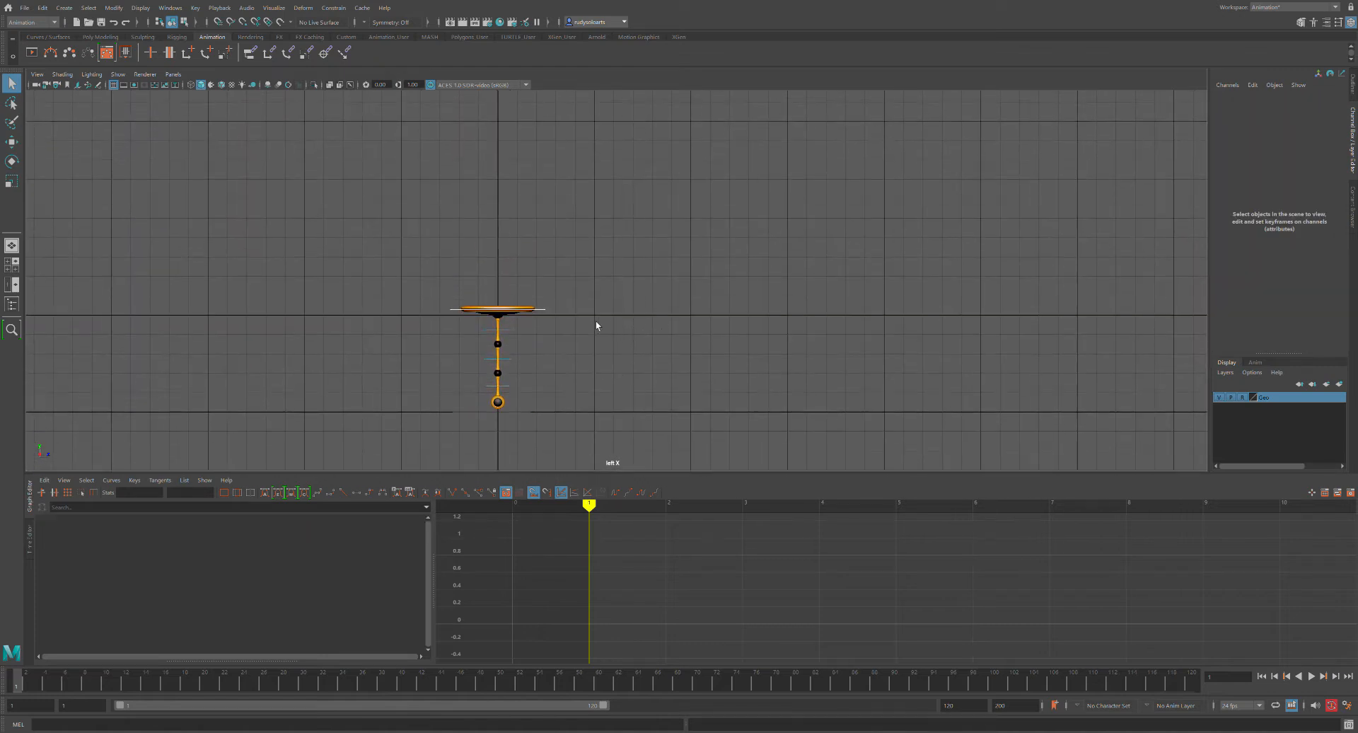
{"action": "left_click_drag", "start_coordinate": [559, 324], "coordinate": [565, 340]}
{"action": "left_click", "coordinate": [546, 297]}
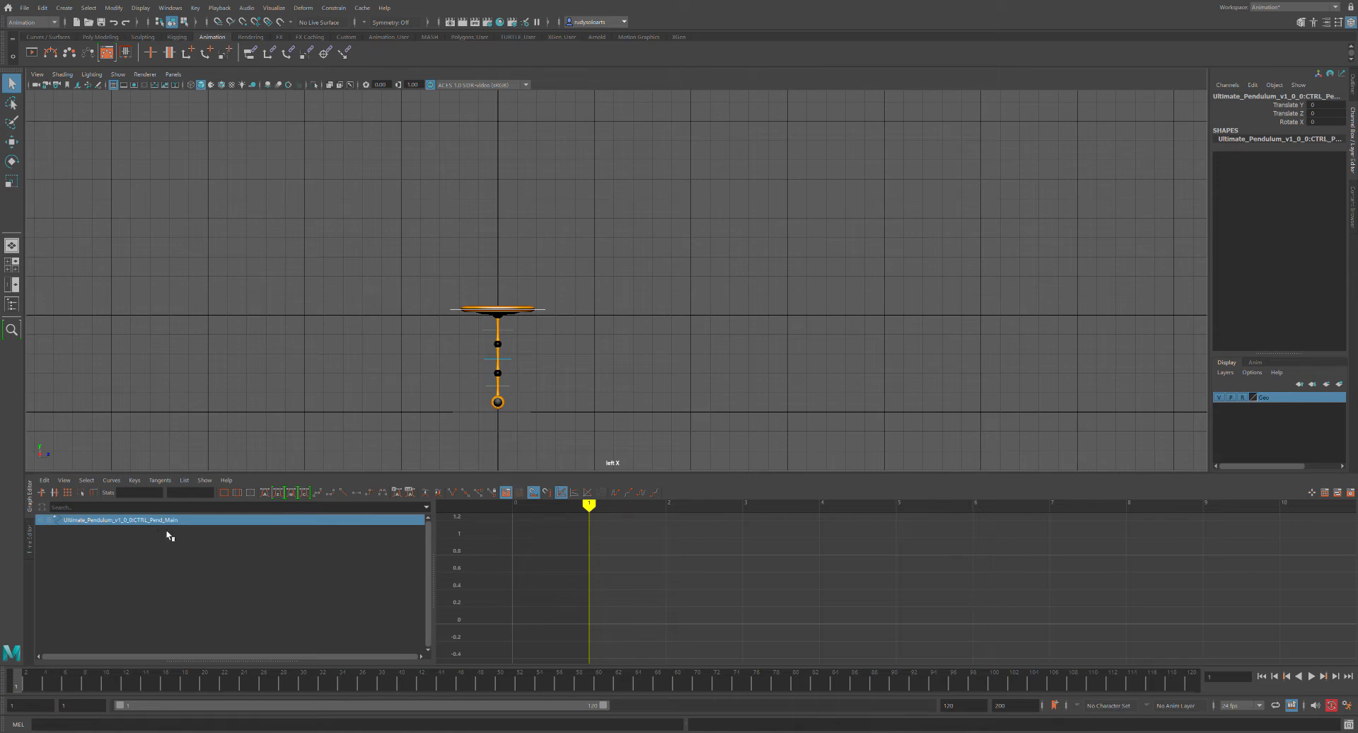
{"action": "left_click", "coordinate": [578, 312]}
{"action": "left_click", "coordinate": [541, 309]}
{"action": "key", "text": "w"}
{"action": "left_click_drag", "start_coordinate": [548, 311], "coordinate": [487, 205]}
{"action": "key", "text": "ctrl+z"}
Select the root control at the base and move the whole rig about 19.3 units backward in Z and 7.6 units up.
{"action": "left_click", "coordinate": [599, 345]}
{"action": "left_click", "coordinate": [529, 411]}
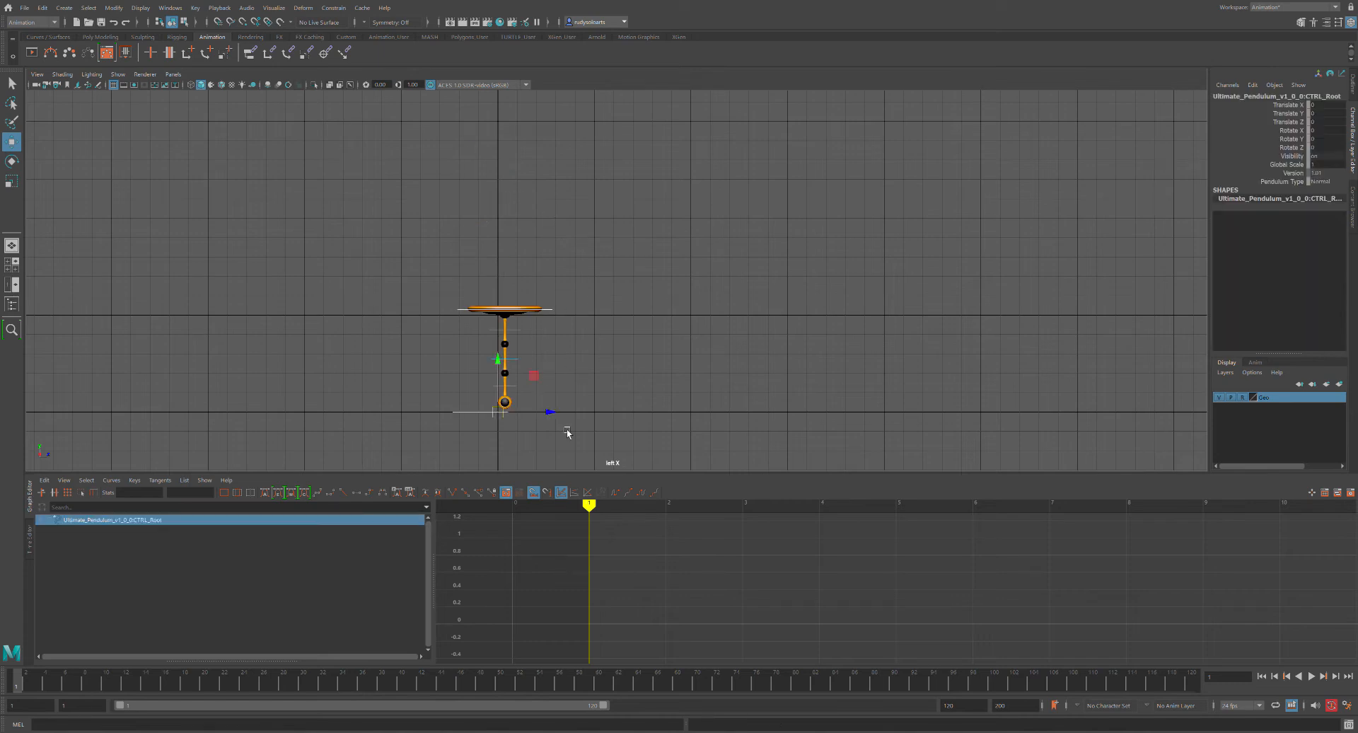
{"action": "left_click", "coordinate": [542, 408]}
{"action": "left_click", "coordinate": [530, 409]}
{"action": "left_click", "coordinate": [580, 388]}
{"action": "left_click", "coordinate": [530, 407]}
{"action": "left_click", "coordinate": [601, 397]}
{"action": "left_click_drag", "start_coordinate": [526, 394], "coordinate": [137, 268]}
Move the main control along Z to about 45.8, away from the root control, and deselect it.
{"action": "left_click", "coordinate": [142, 165]}
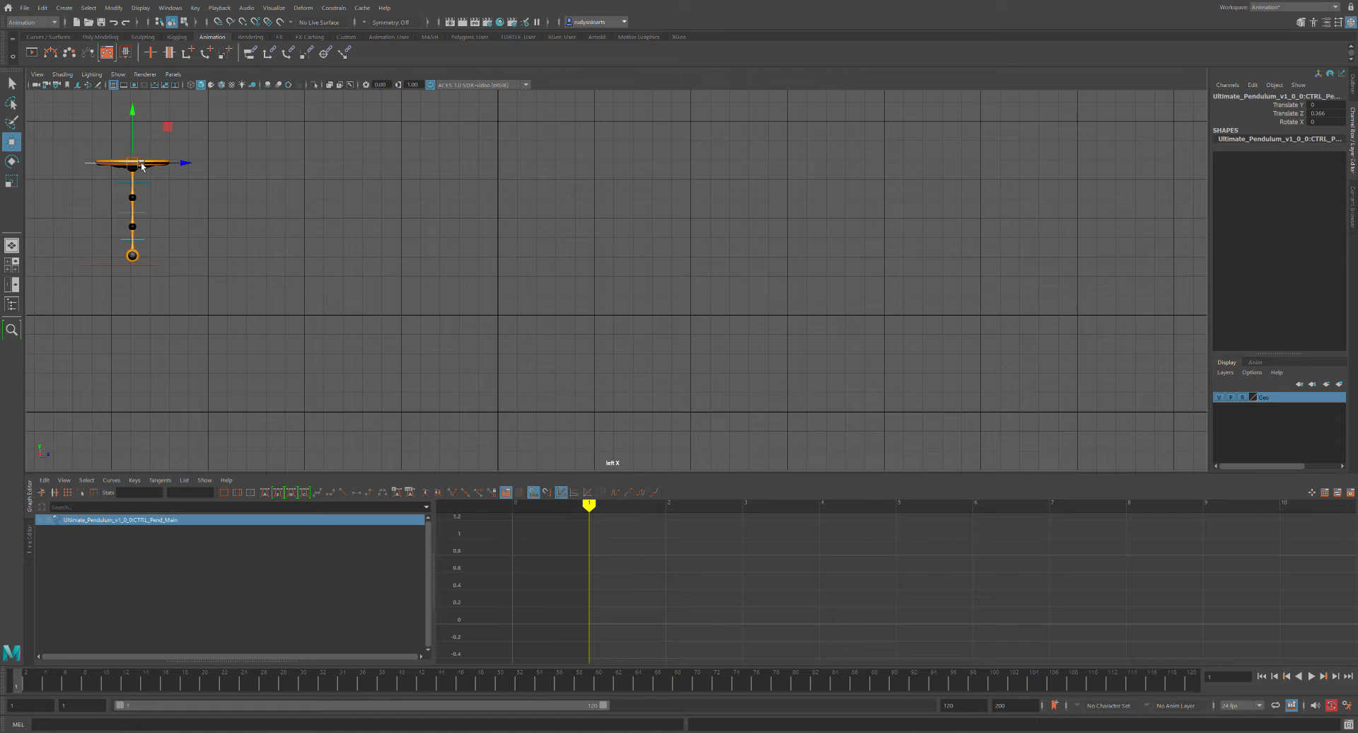
{"action": "left_click_drag", "start_coordinate": [188, 168], "coordinate": [1068, 214]}
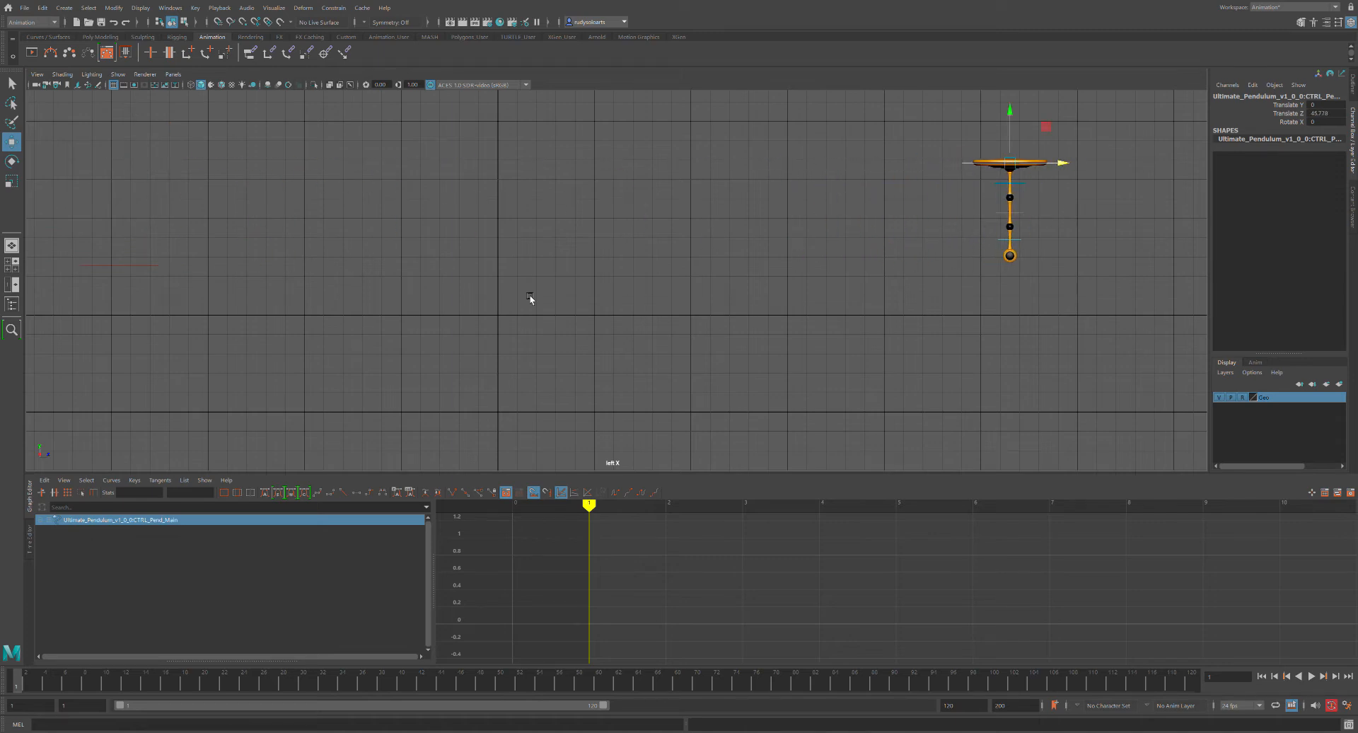
{"action": "left_click", "coordinate": [833, 299]}
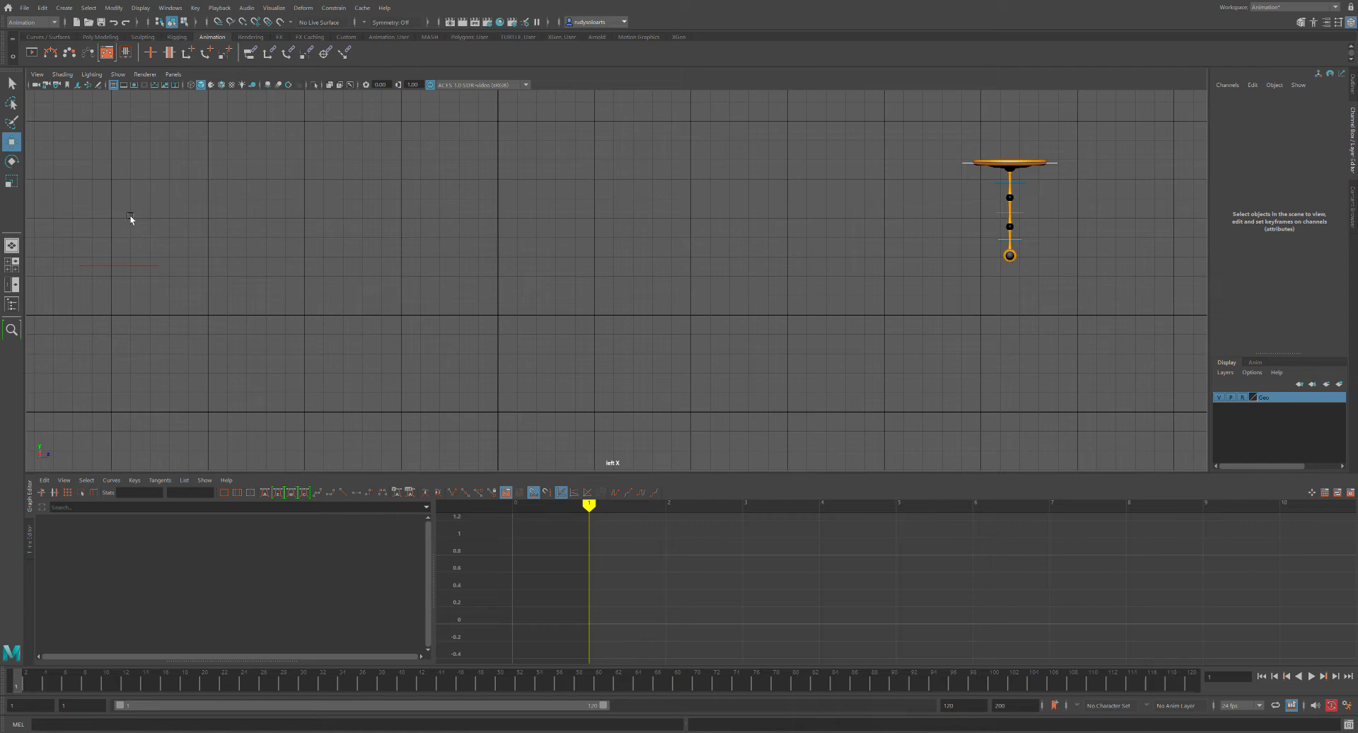
Try moving the distant root control, undo all the root and main control moves, and clear the selection.
{"action": "left_click_drag", "start_coordinate": [87, 206], "coordinate": [204, 333]}
{"action": "left_click_drag", "start_coordinate": [138, 267], "coordinate": [212, 294]}
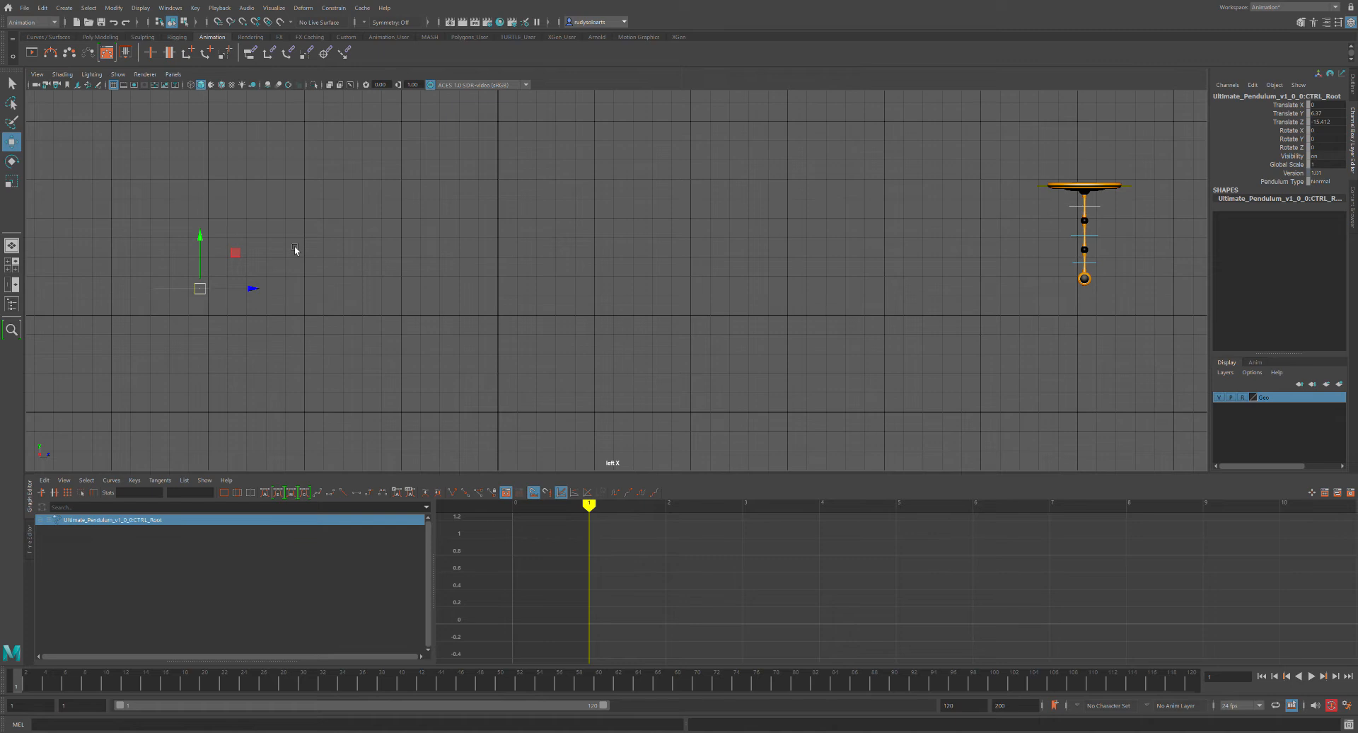
{"action": "key", "text": "ctrl+z"}
{"action": "key", "text": "ctrl+z"}
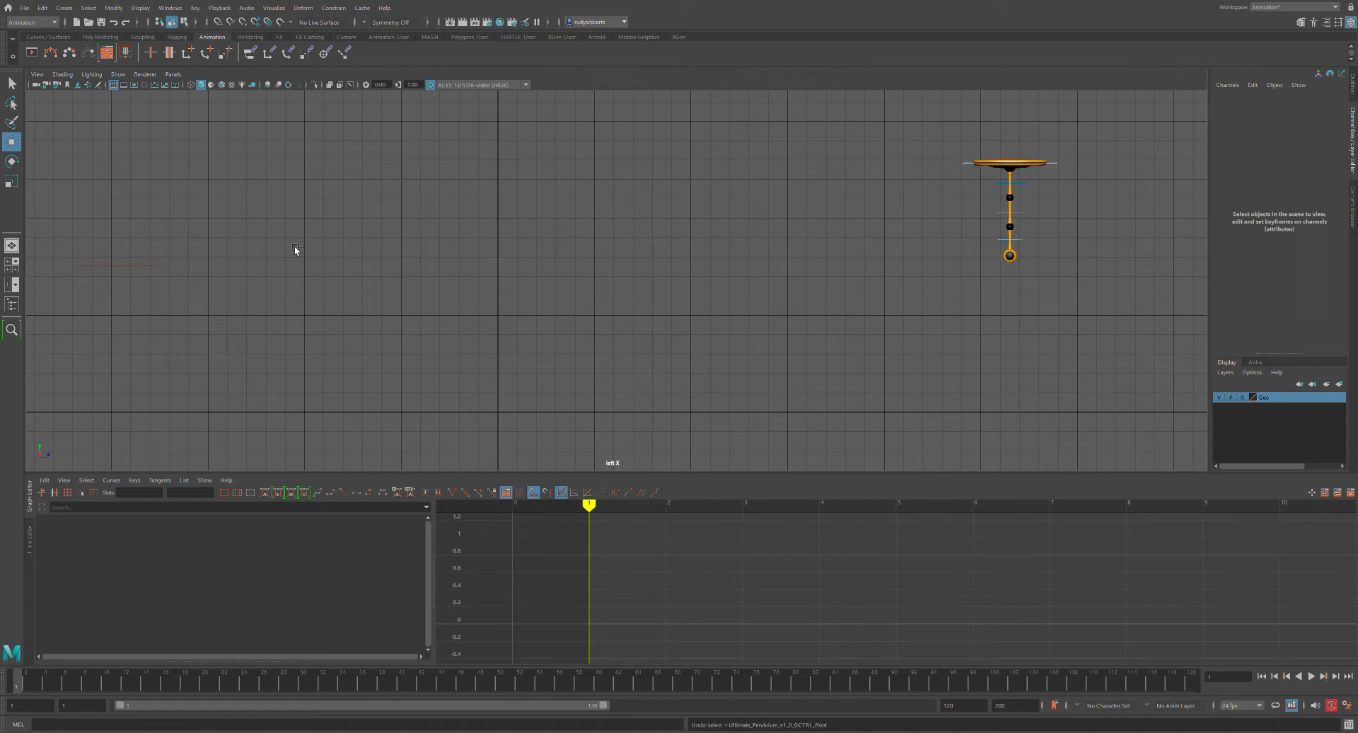
{"action": "key", "text": "ctrl+z"}
{"action": "key", "text": "ctrl+z"}
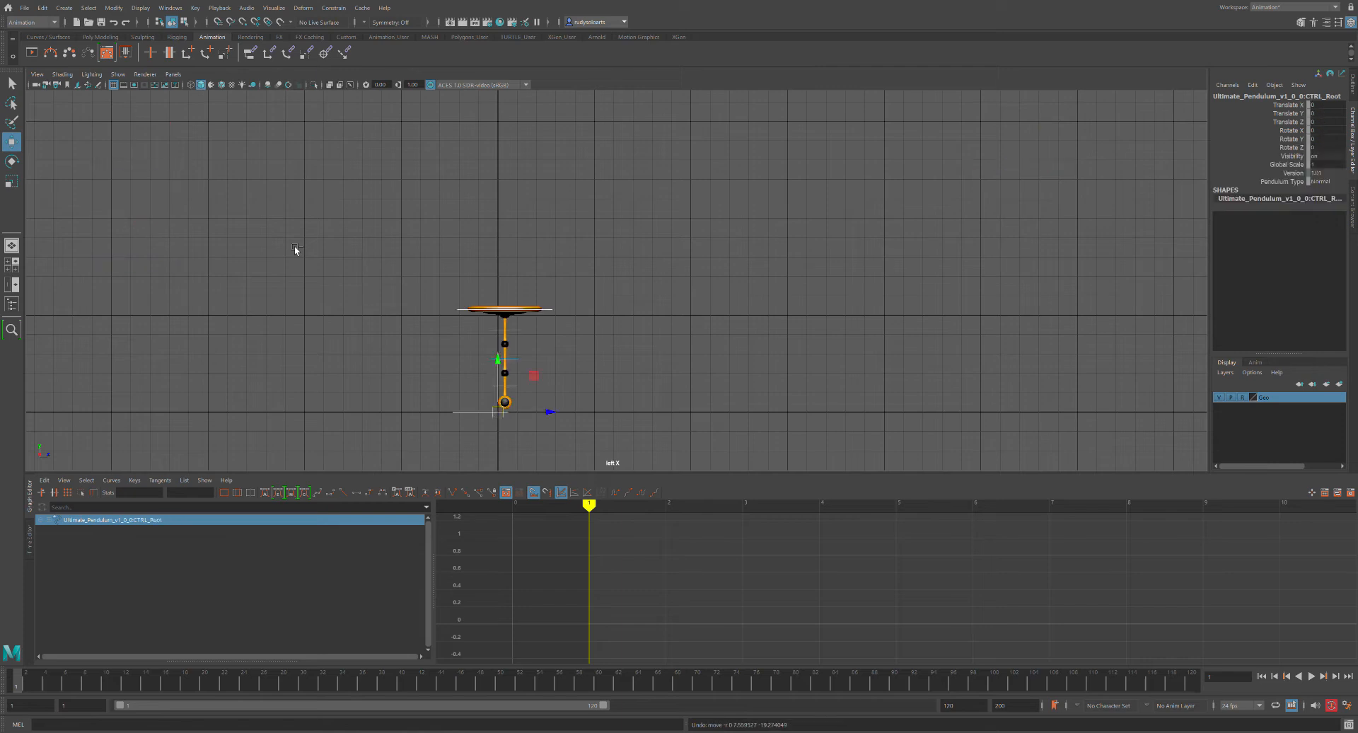
{"action": "left_click", "coordinate": [748, 358]}
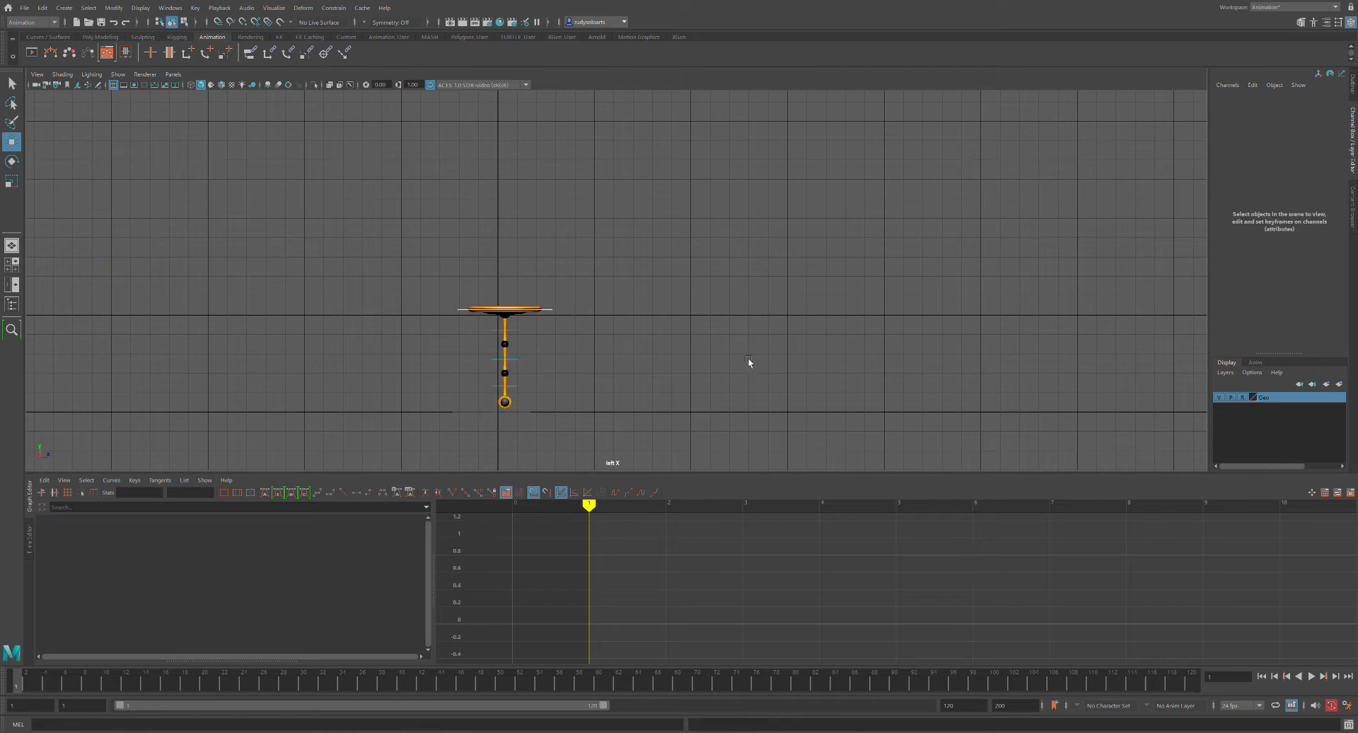
Compare the root and main controls, try raising the main control vertically and undo that move.
{"action": "left_click_drag", "start_coordinate": [551, 431], "coordinate": [555, 434]}
{"action": "left_click", "coordinate": [553, 399]}
{"action": "left_click", "coordinate": [601, 402]}
{"action": "left_click", "coordinate": [568, 320]}
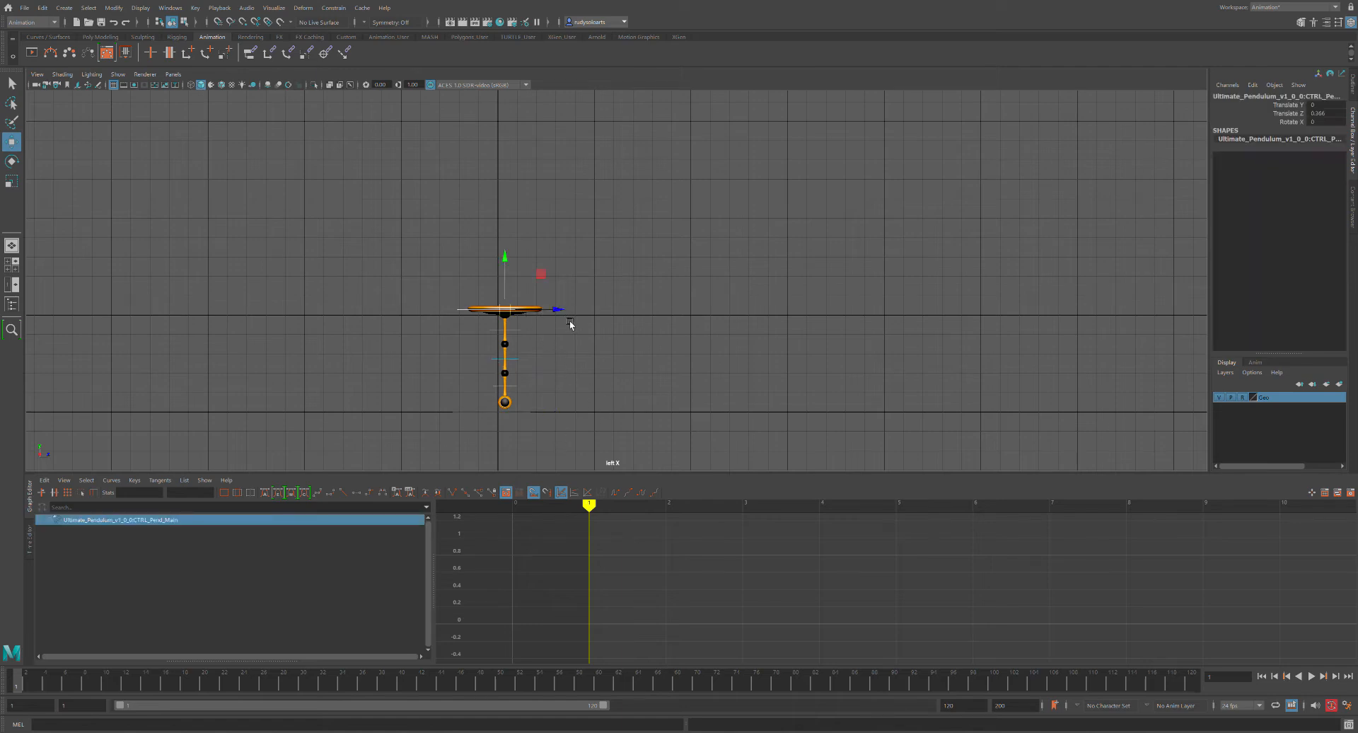
{"action": "left_click_drag", "start_coordinate": [515, 317], "coordinate": [511, 262]}
{"action": "key", "text": "ctrl+z"}
{"action": "left_click", "coordinate": [598, 395]}
Select the root control at the pendulum's base to inspect it and clear the selection.
{"action": "left_click_drag", "start_coordinate": [527, 395], "coordinate": [577, 445]}
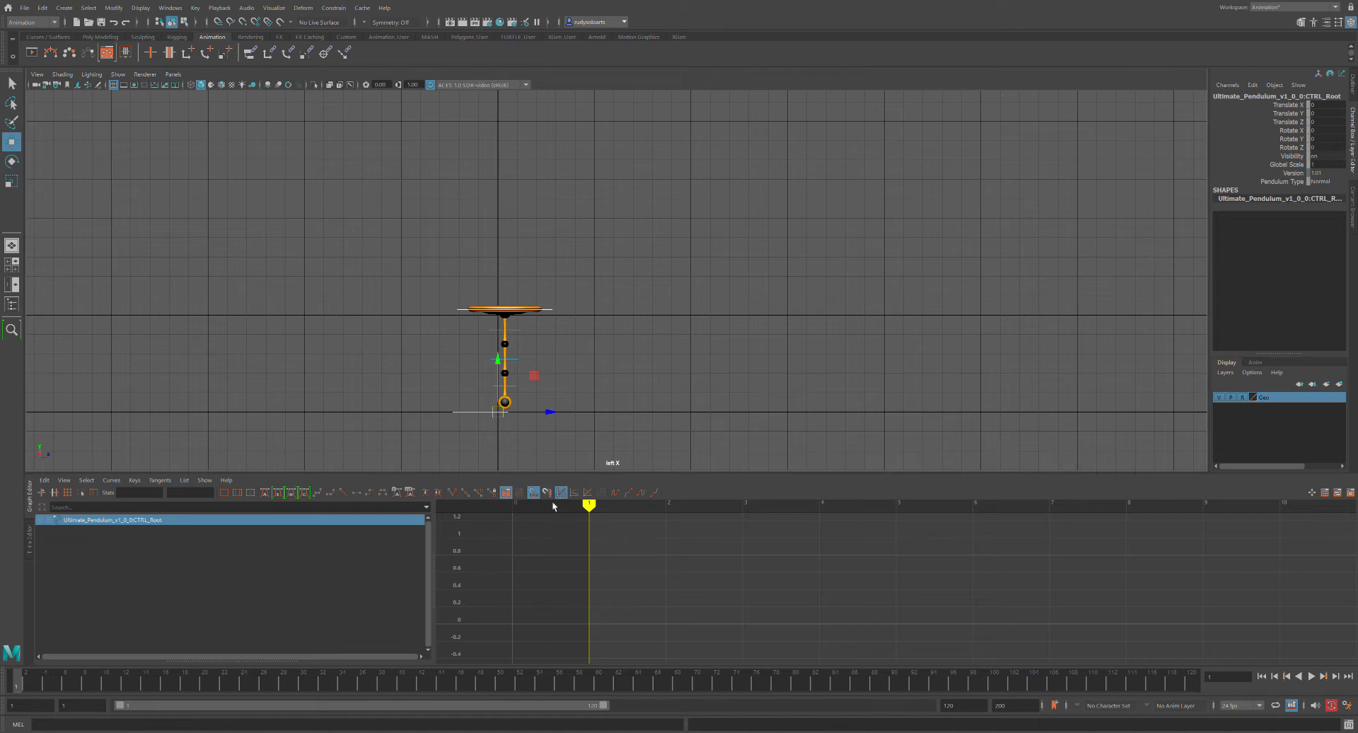
{"action": "left_click", "coordinate": [576, 406]}
{"action": "left_click", "coordinate": [585, 390]}
{"action": "left_click_drag", "start_coordinate": [554, 434], "coordinate": [571, 432]}
{"action": "left_click", "coordinate": [608, 391]}
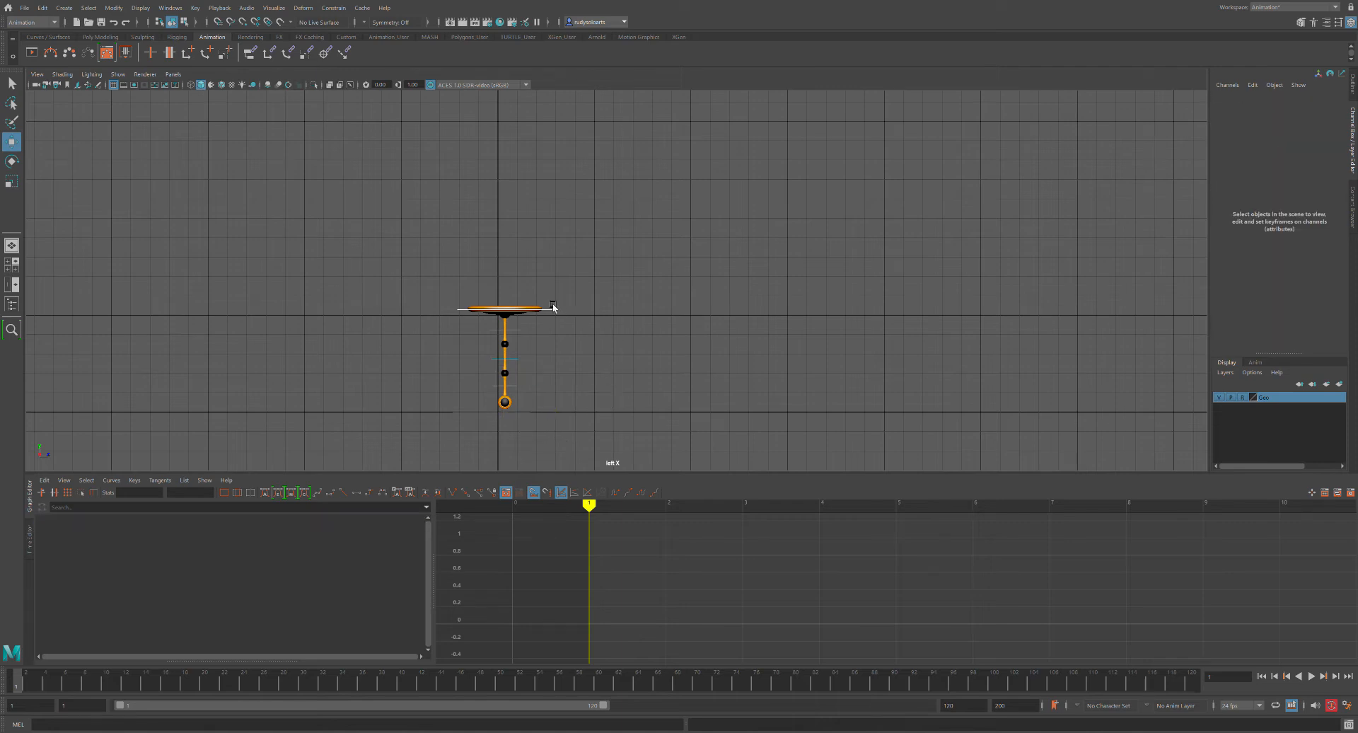
Select the main control at the top platform with the Move tool active.
{"action": "left_click_drag", "start_coordinate": [460, 274], "coordinate": [515, 348]}
{"action": "left_click", "coordinate": [515, 359]}
{"action": "key", "text": "w"}
{"action": "left_click_drag", "start_coordinate": [559, 297], "coordinate": [570, 337]}
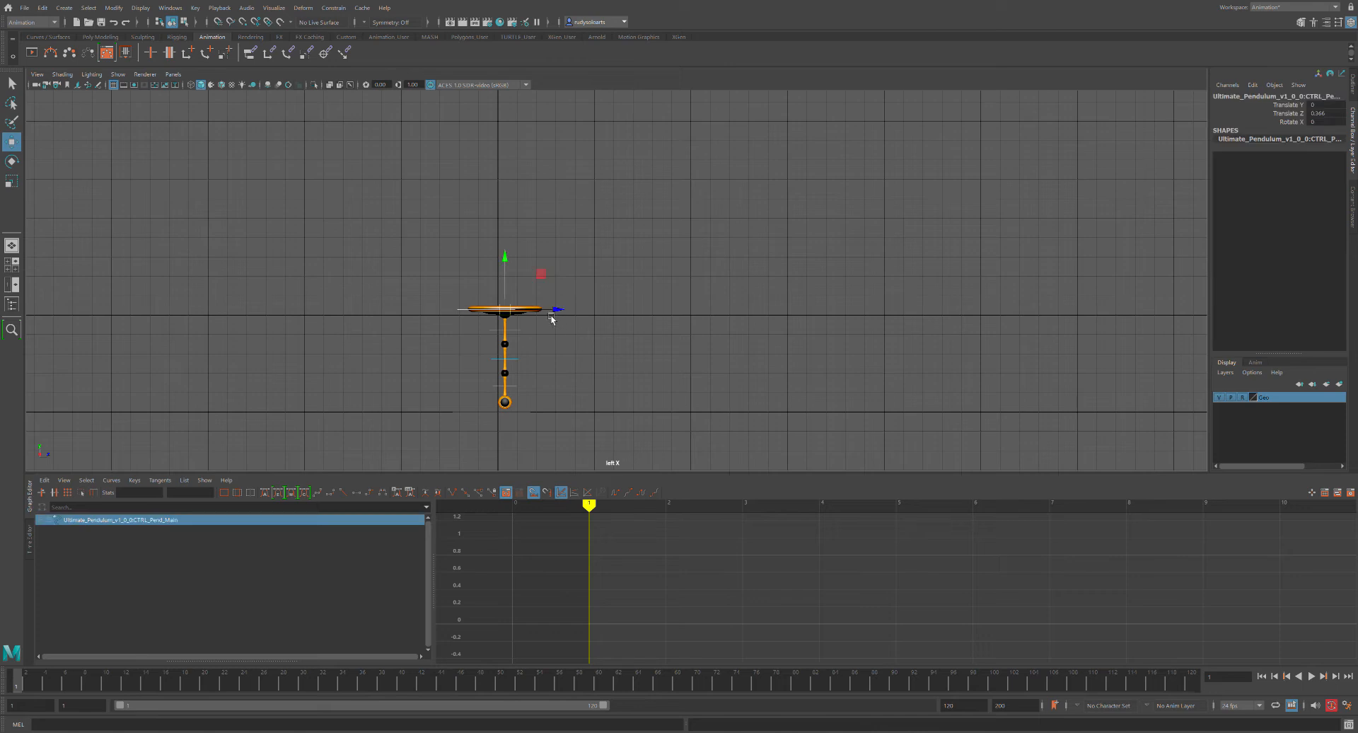
Move the main control to about Translate Y 4.8 and Translate Z -15, key it at frame 1, and enable automatic keyframing.
{"action": "left_click_drag", "start_coordinate": [515, 314], "coordinate": [221, 222]}
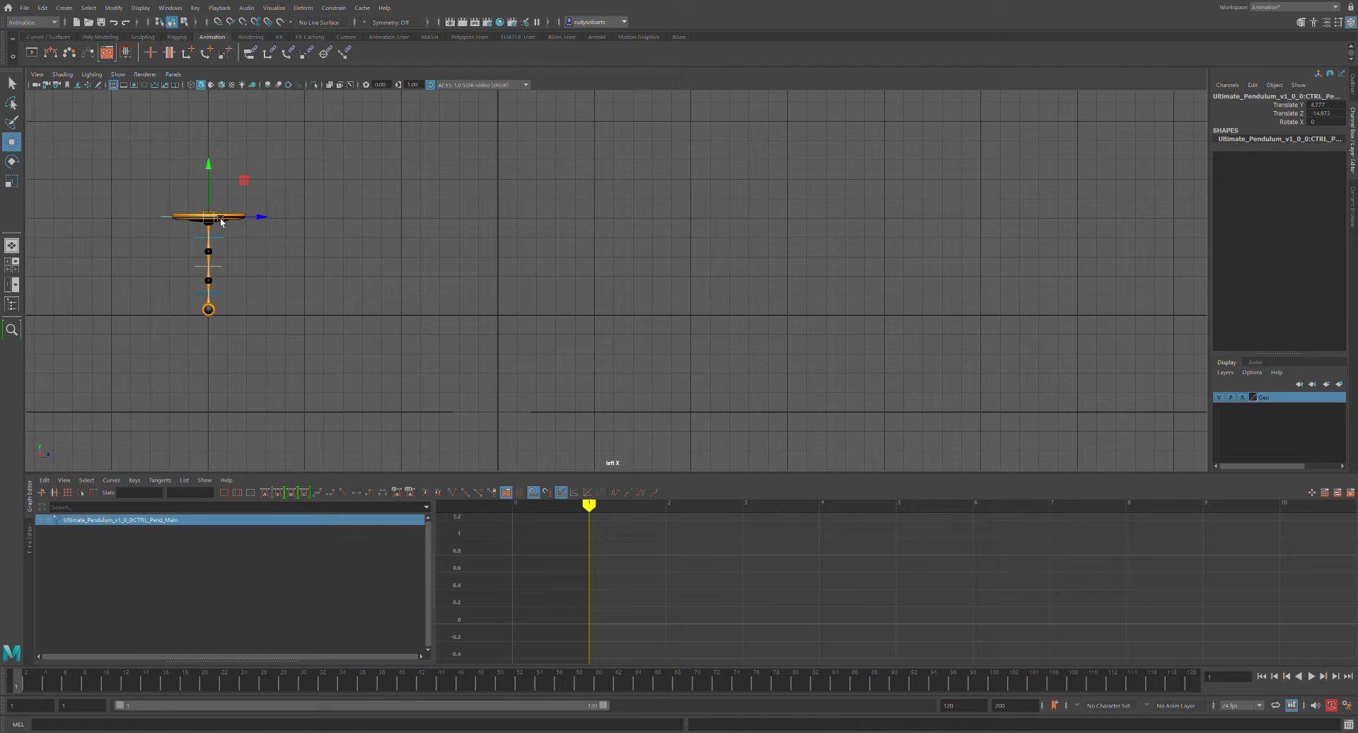
{"action": "key", "text": "s"}
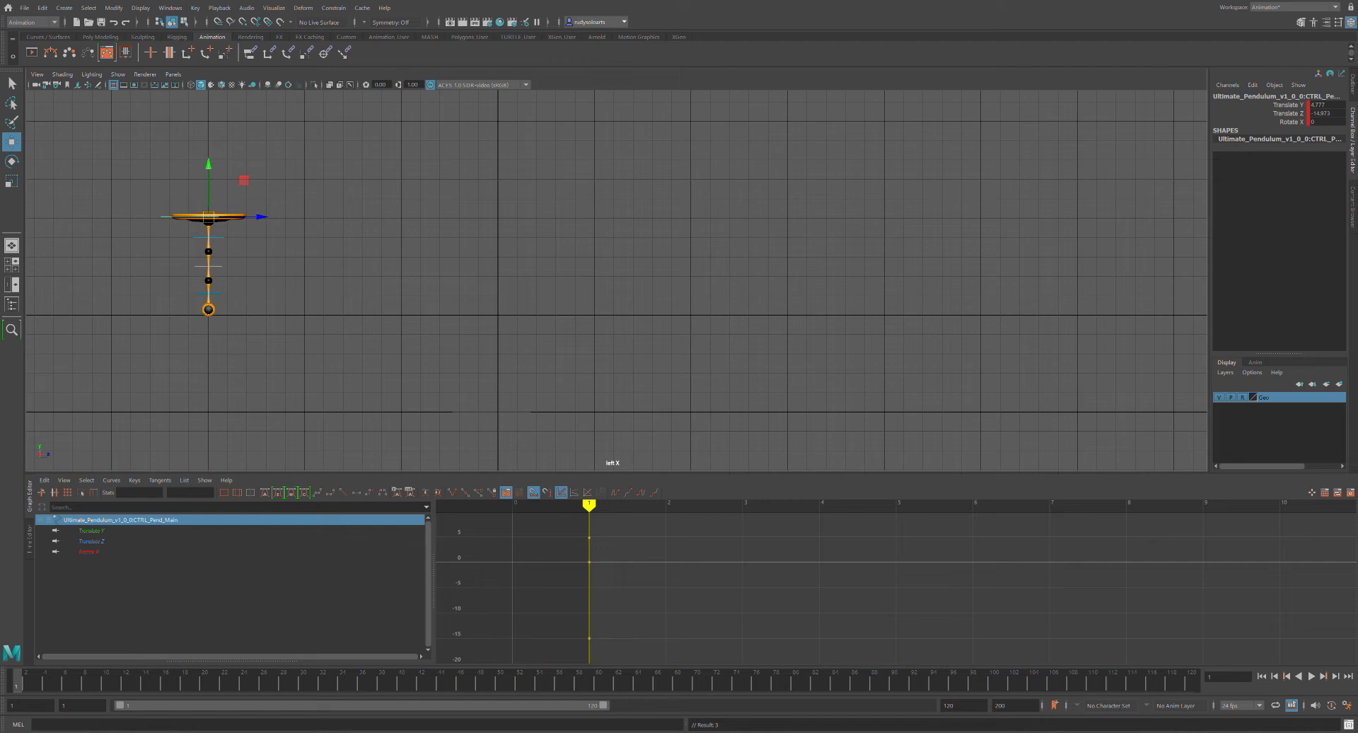
{"action": "left_click", "coordinate": [1330, 705]}
At frame 36, slide the main control horizontally to about Translate Z 15 and set a key.
{"action": "left_click_drag", "start_coordinate": [21, 692], "coordinate": [362, 686]}
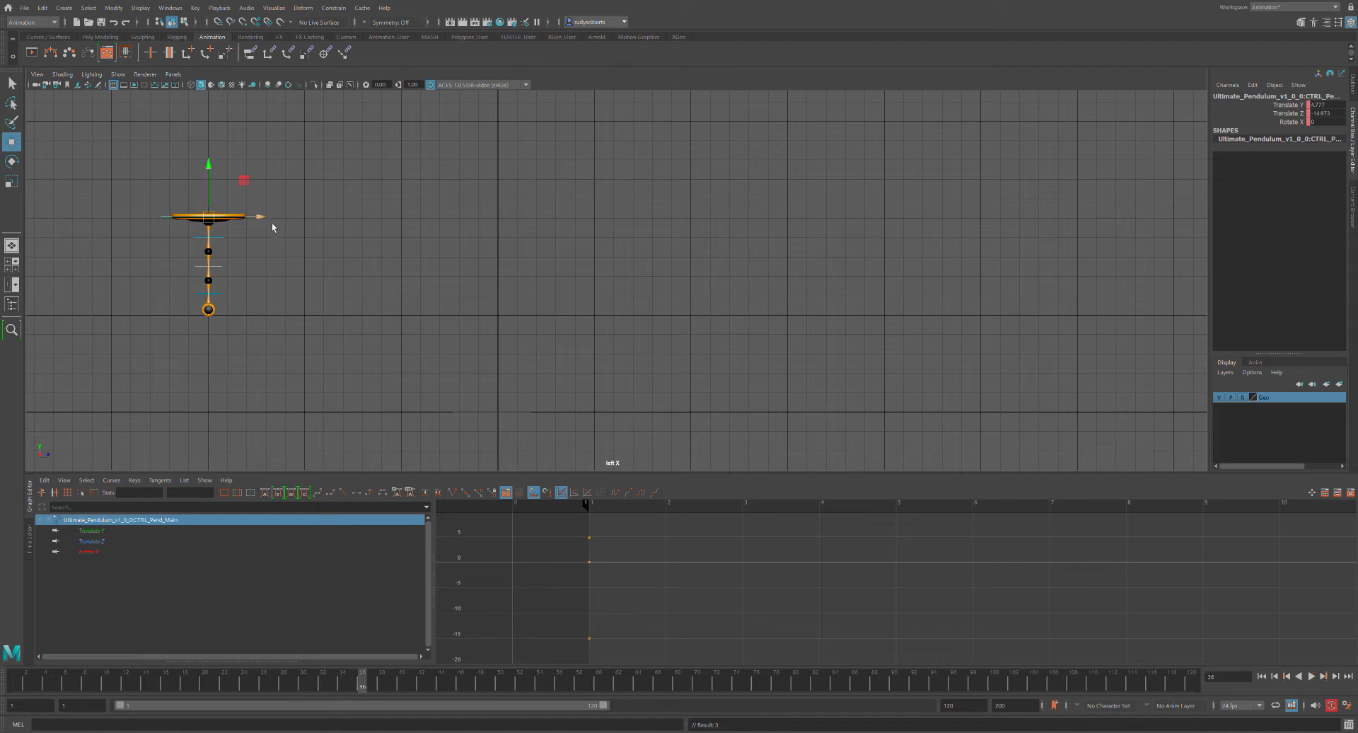
{"action": "left_click_drag", "start_coordinate": [270, 225], "coordinate": [846, 271]}
{"action": "key", "text": "s"}
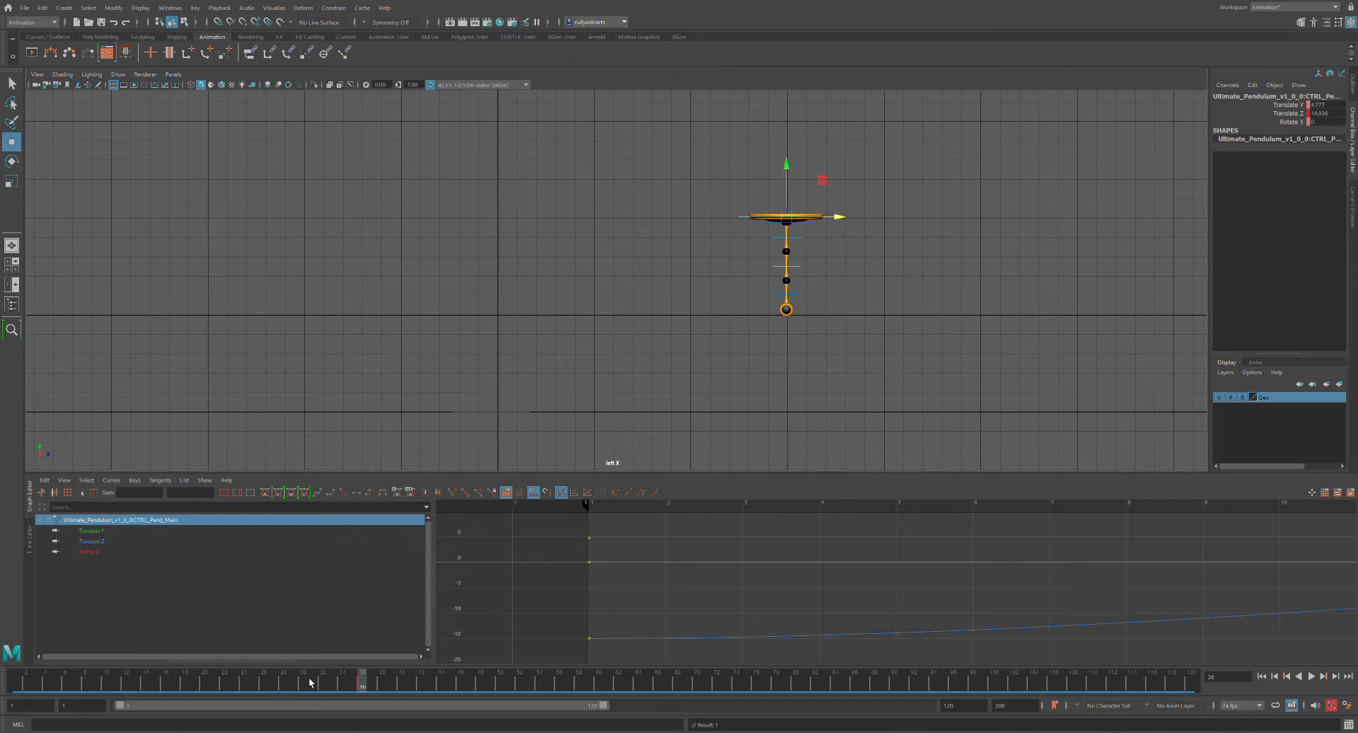
Play back the platform's travel between frames 1 and 36 and scrub to frame 8.
{"action": "key", "text": "alt+v"}
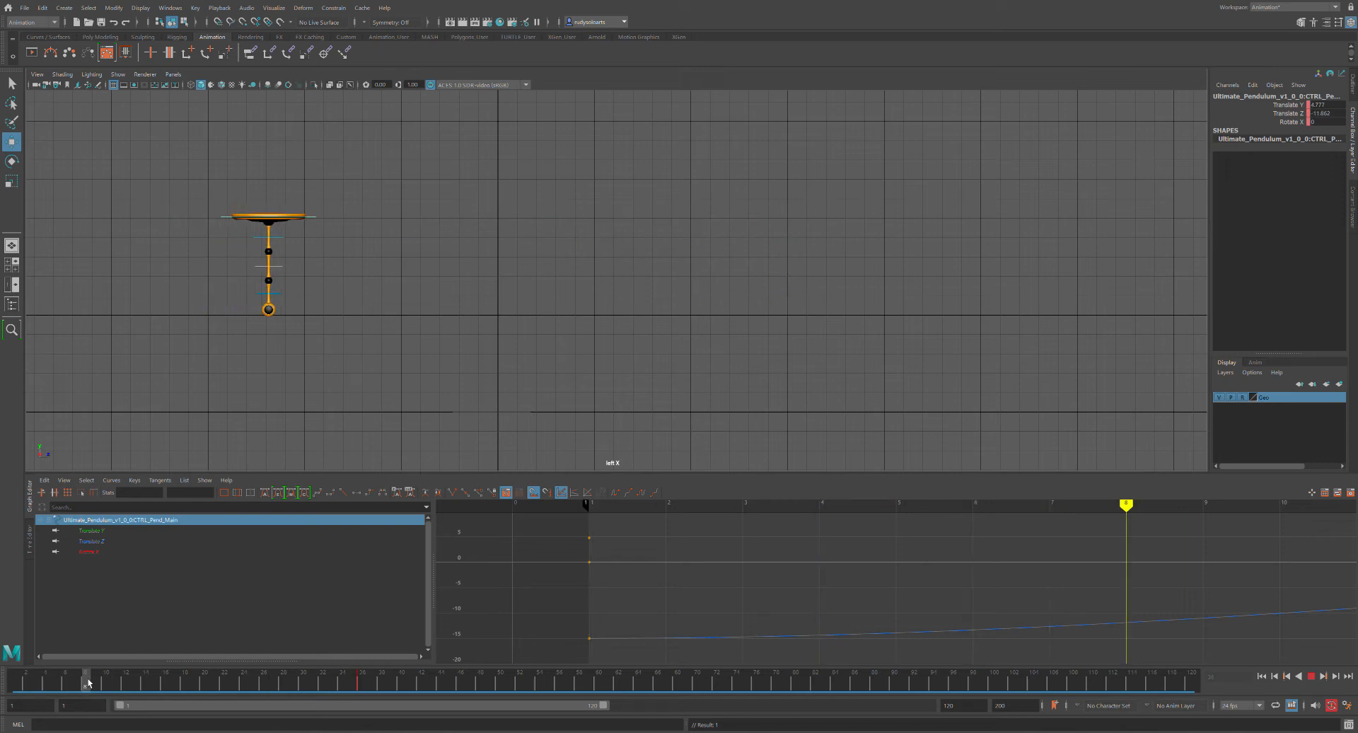
{"action": "left_click", "coordinate": [365, 682]}
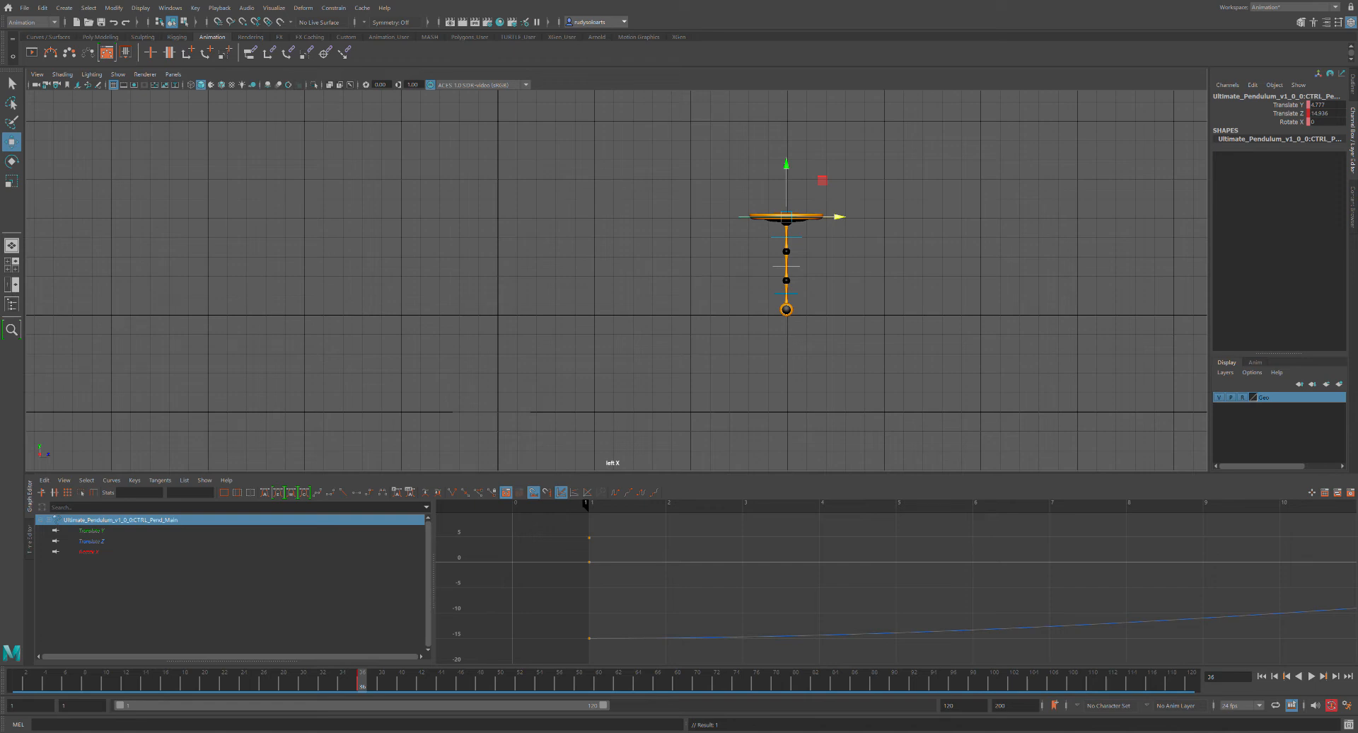
{"action": "key", "text": "alt+v"}
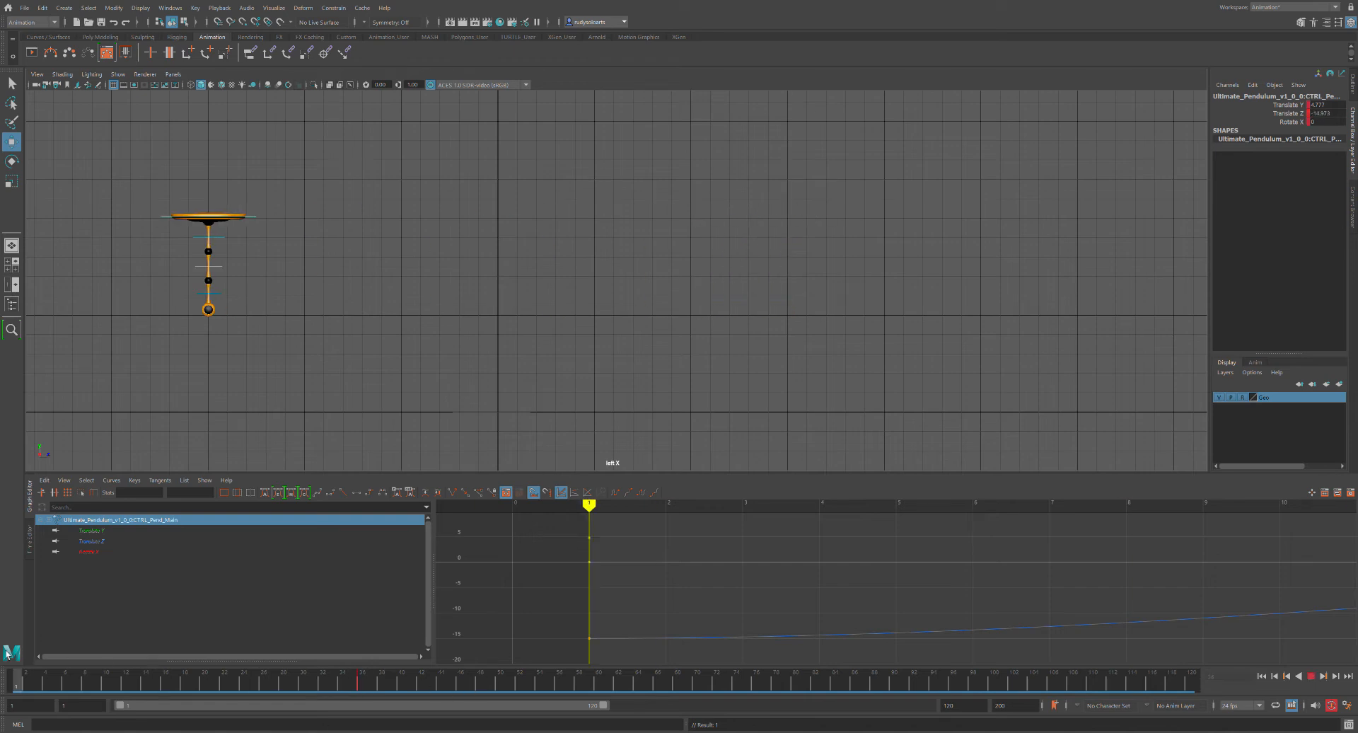
{"action": "mouse_move", "coordinate": [372, 670]}
{"action": "left_mouse_down"}
{"action": "mouse_move", "coordinate": [295, 678]}
{"action": "mouse_move", "coordinate": [5, 646]}
{"action": "mouse_move", "coordinate": [89, 661]}
{"action": "left_mouse_up"}
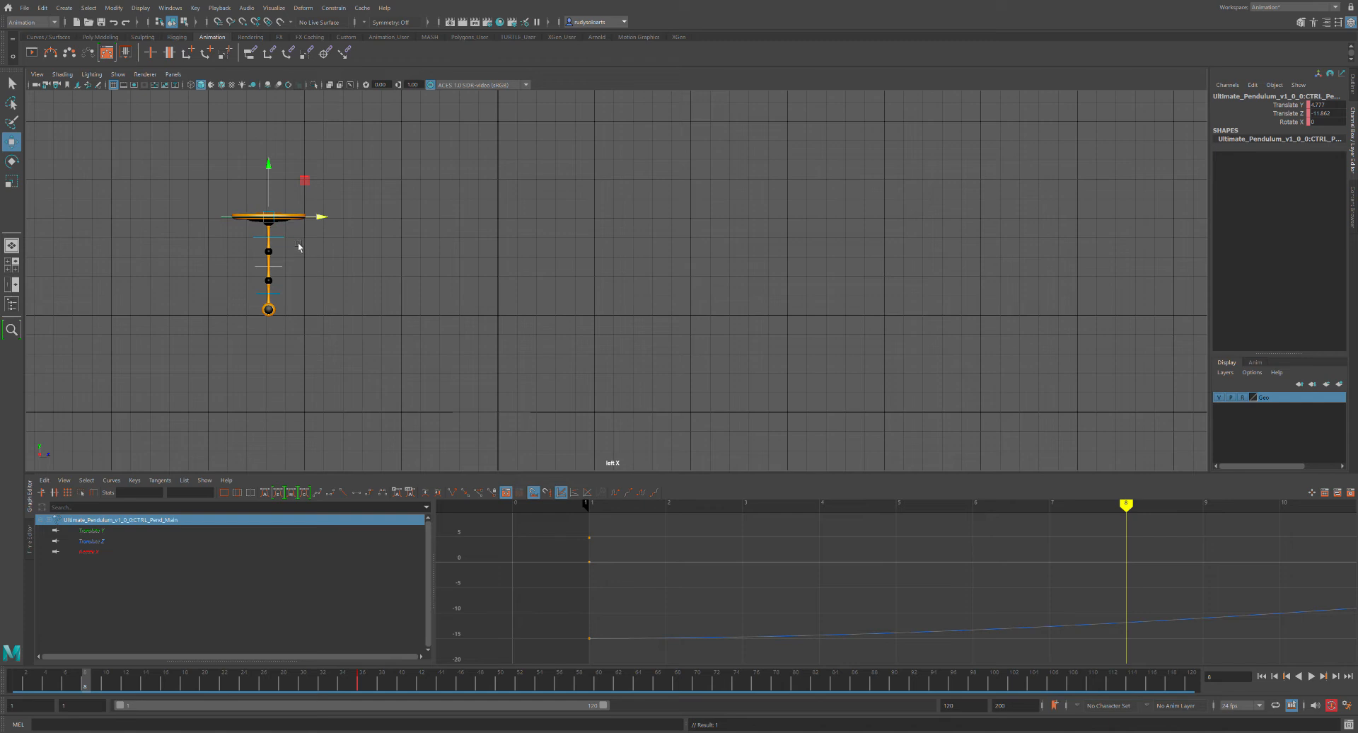
Select the three pendulum controls and play the travel from frame 1 to review the hanging chain.
{"action": "left_click_drag", "start_coordinate": [276, 230], "coordinate": [300, 306]}
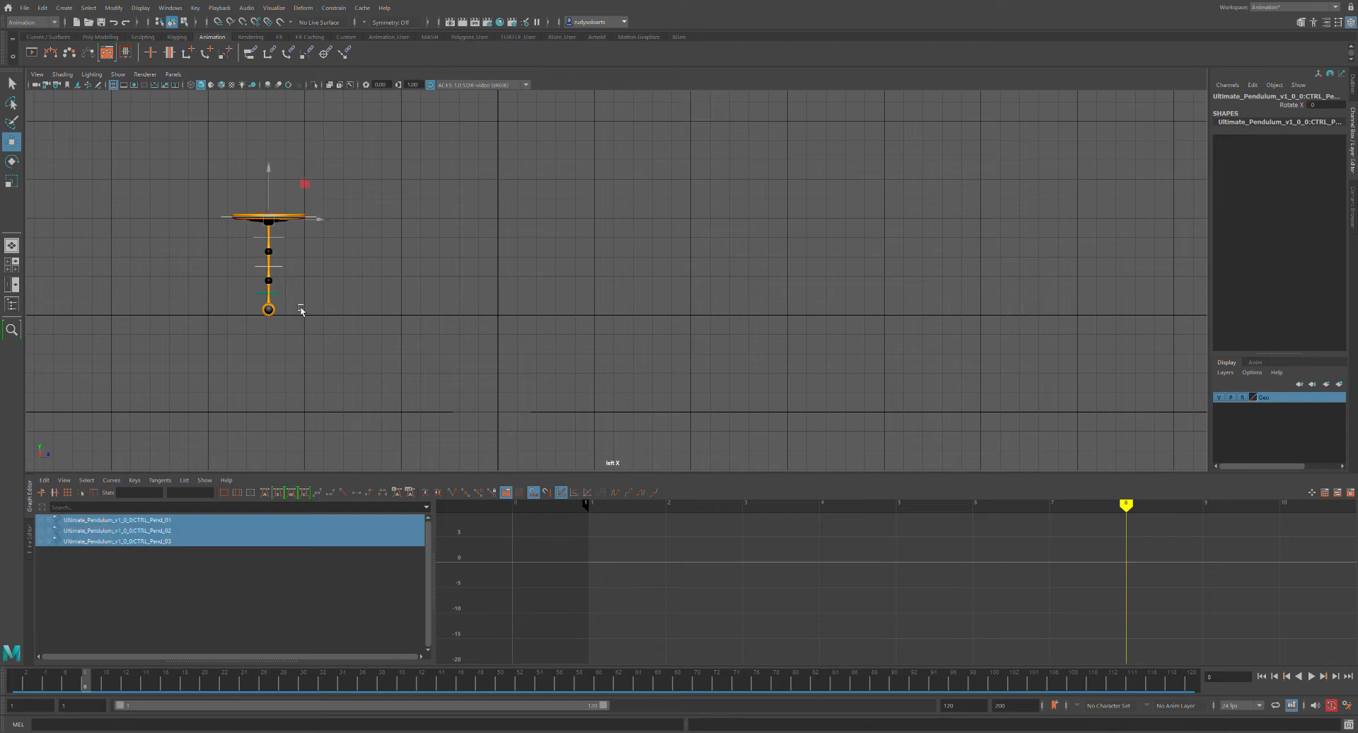
{"action": "left_click_drag", "start_coordinate": [85, 679], "coordinate": [16, 680]}
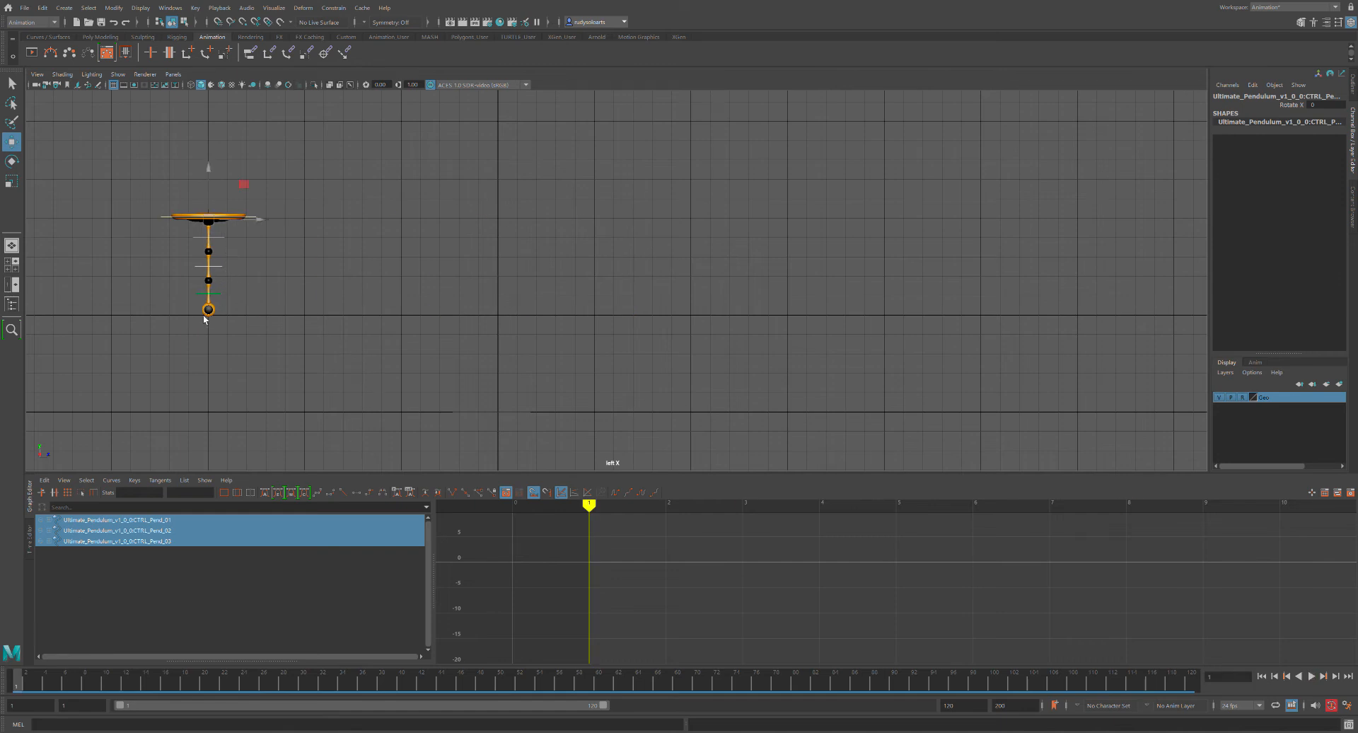
{"action": "key", "text": "alt+v"}
{"action": "key", "text": "alt+v"}
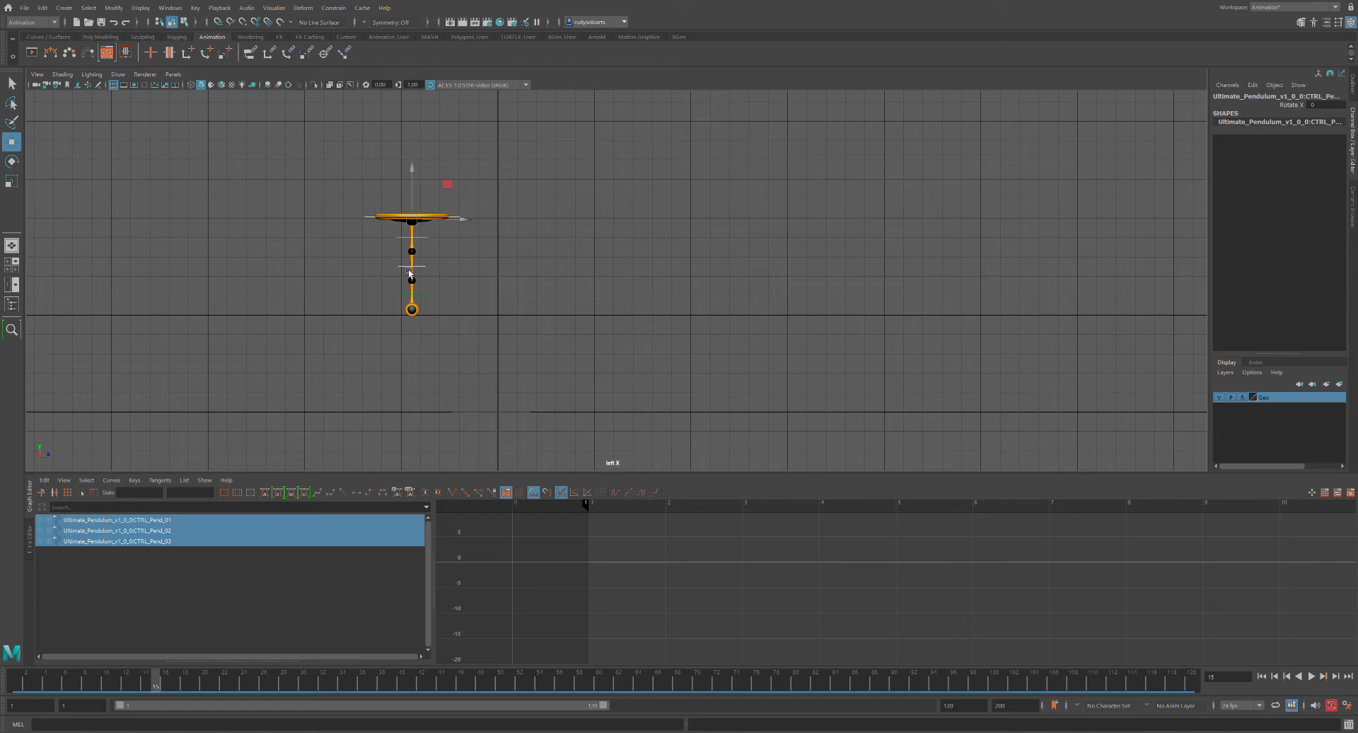
Return to frame 1, select the main control and all three pendulum controls, and set a key on them.
{"action": "left_click_drag", "start_coordinate": [157, 680], "coordinate": [7, 656]}
{"action": "left_click", "coordinate": [334, 366]}
{"action": "left_click_drag", "start_coordinate": [145, 195], "coordinate": [292, 355]}
{"action": "left_click", "coordinate": [278, 361]}
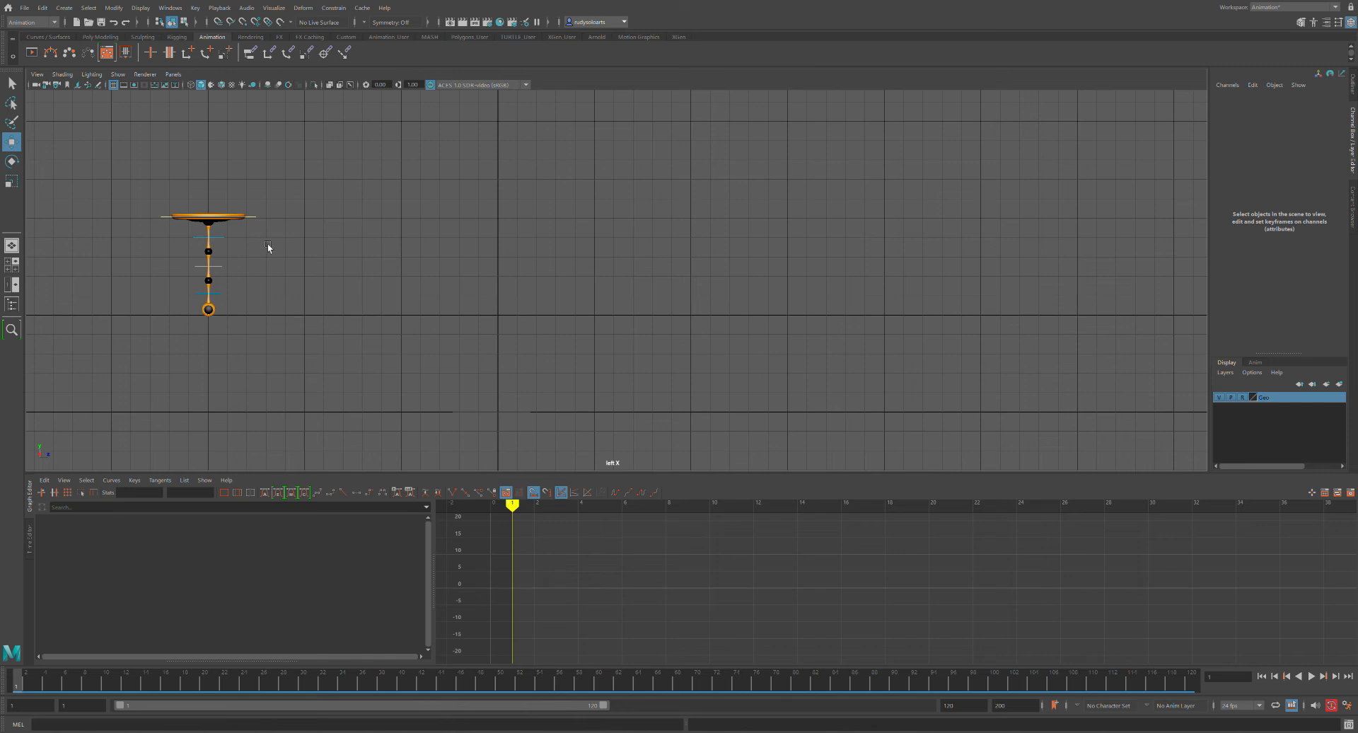
{"action": "left_click", "coordinate": [230, 244], "text": "shift"}
{"action": "left_click", "coordinate": [231, 273], "text": "shift"}
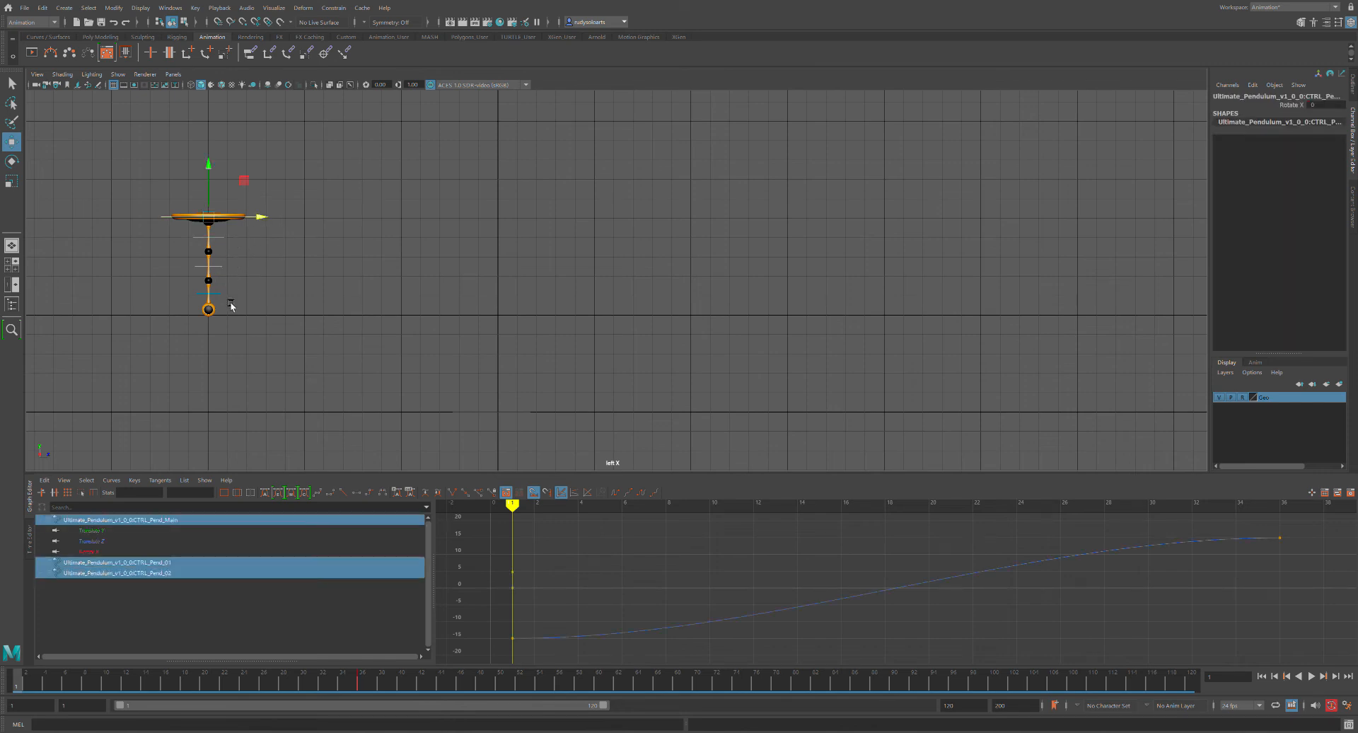
{"action": "left_click", "coordinate": [229, 300], "text": "shift"}
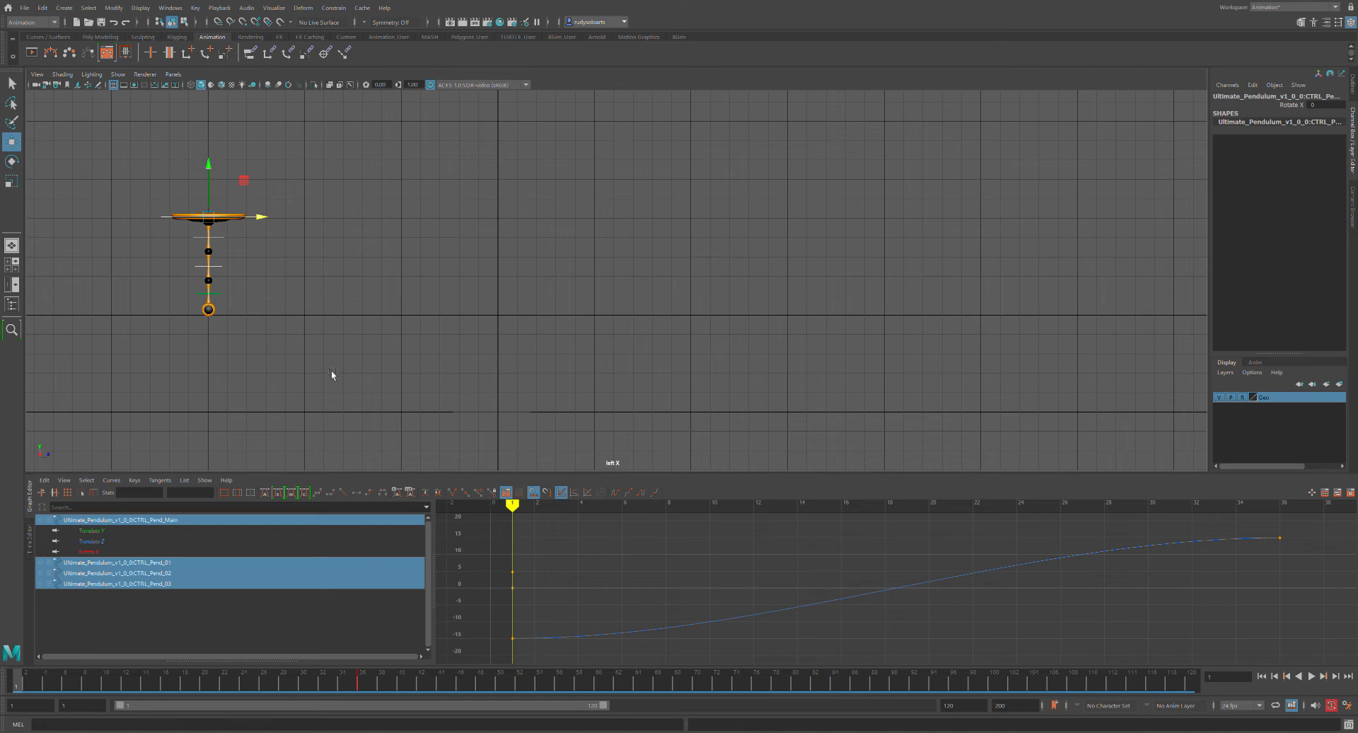
{"action": "key", "text": "s"}
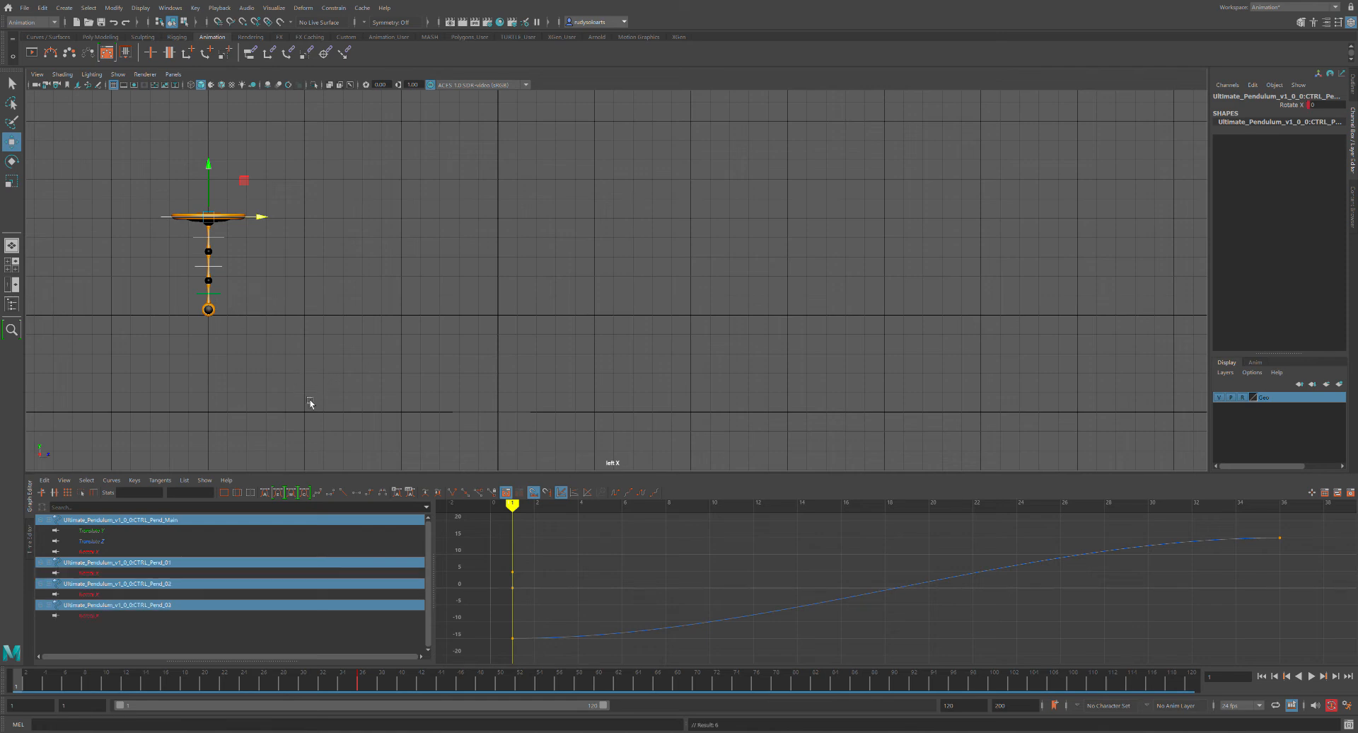
Replay the animation from frame 1 with the selection cleared to judge when the pendulum should start dragging.
{"action": "left_click", "coordinate": [274, 253]}
{"action": "left_click_drag", "start_coordinate": [255, 203], "coordinate": [243, 302]}
{"action": "key", "text": "alt+v"}
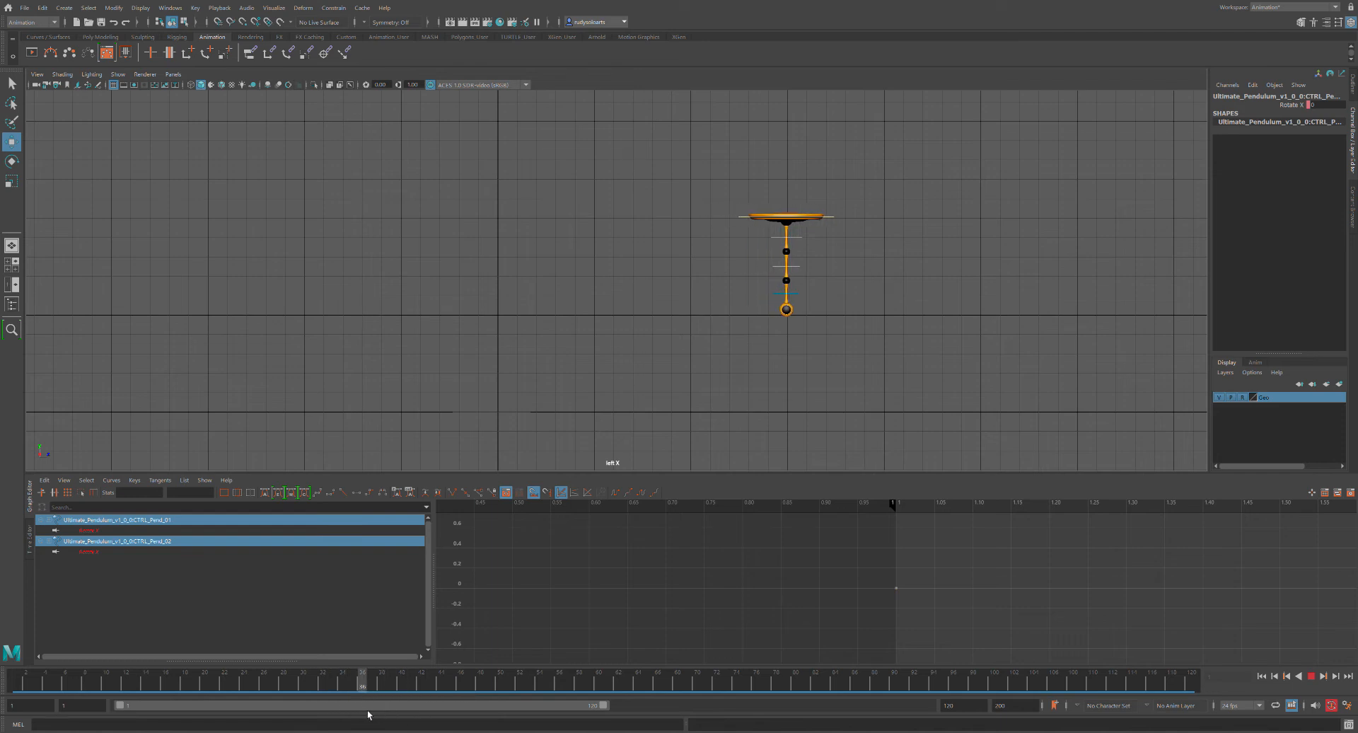
{"action": "left_click", "coordinate": [10, 681]}
{"action": "left_click", "coordinate": [235, 400]}
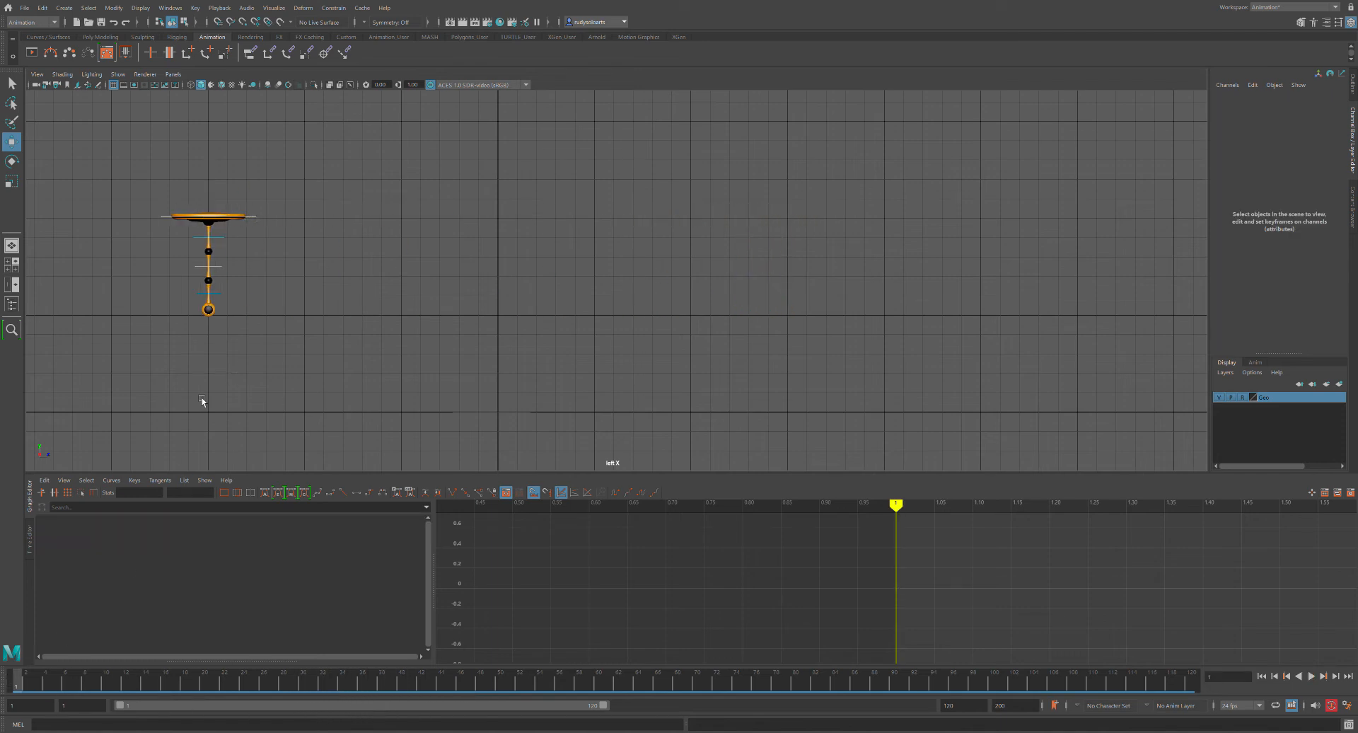
{"action": "key", "text": "alt+v"}
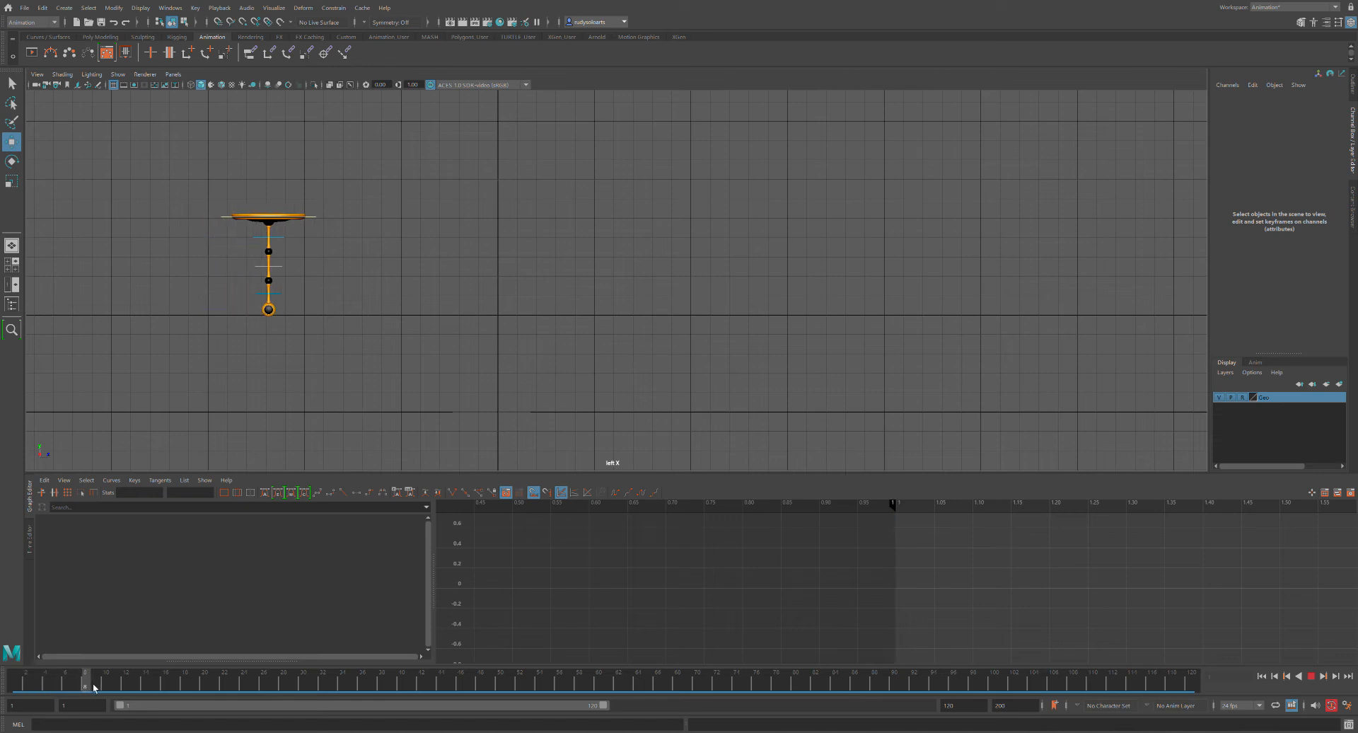
At frame 8, select the three pendulum controls, rotate them to about 13.5 degrees in X, and set a key.
{"action": "key", "text": "alt+v"}
{"action": "left_click_drag", "start_coordinate": [291, 238], "coordinate": [296, 318]}
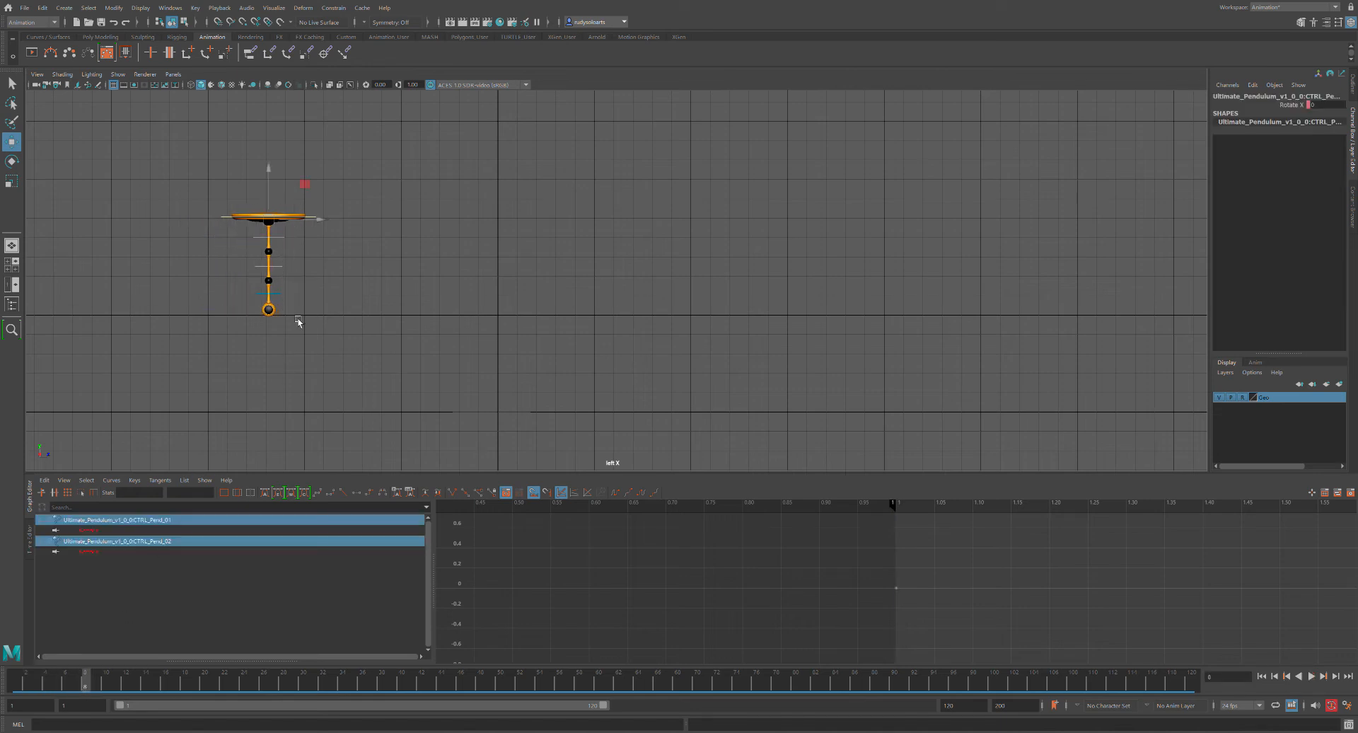
{"action": "left_click", "coordinate": [290, 299], "text": "shift"}
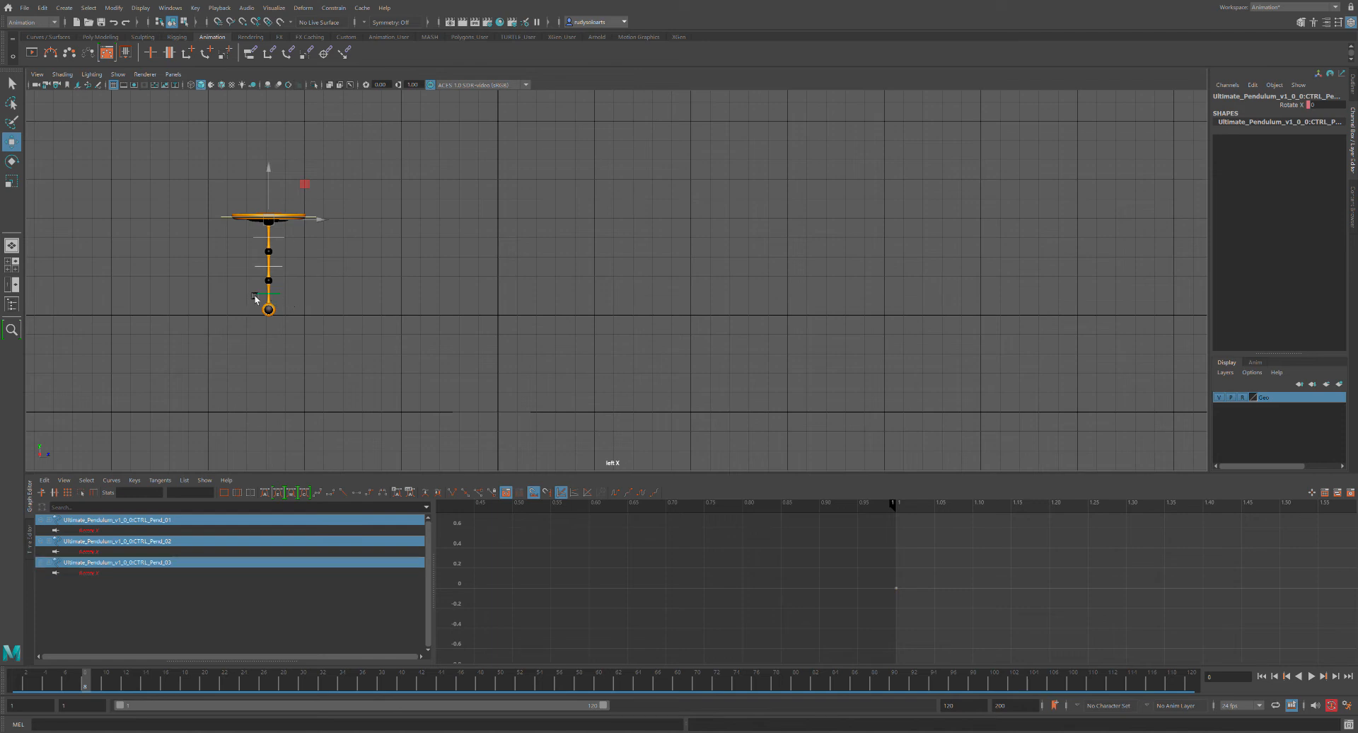
{"action": "key", "text": "e"}
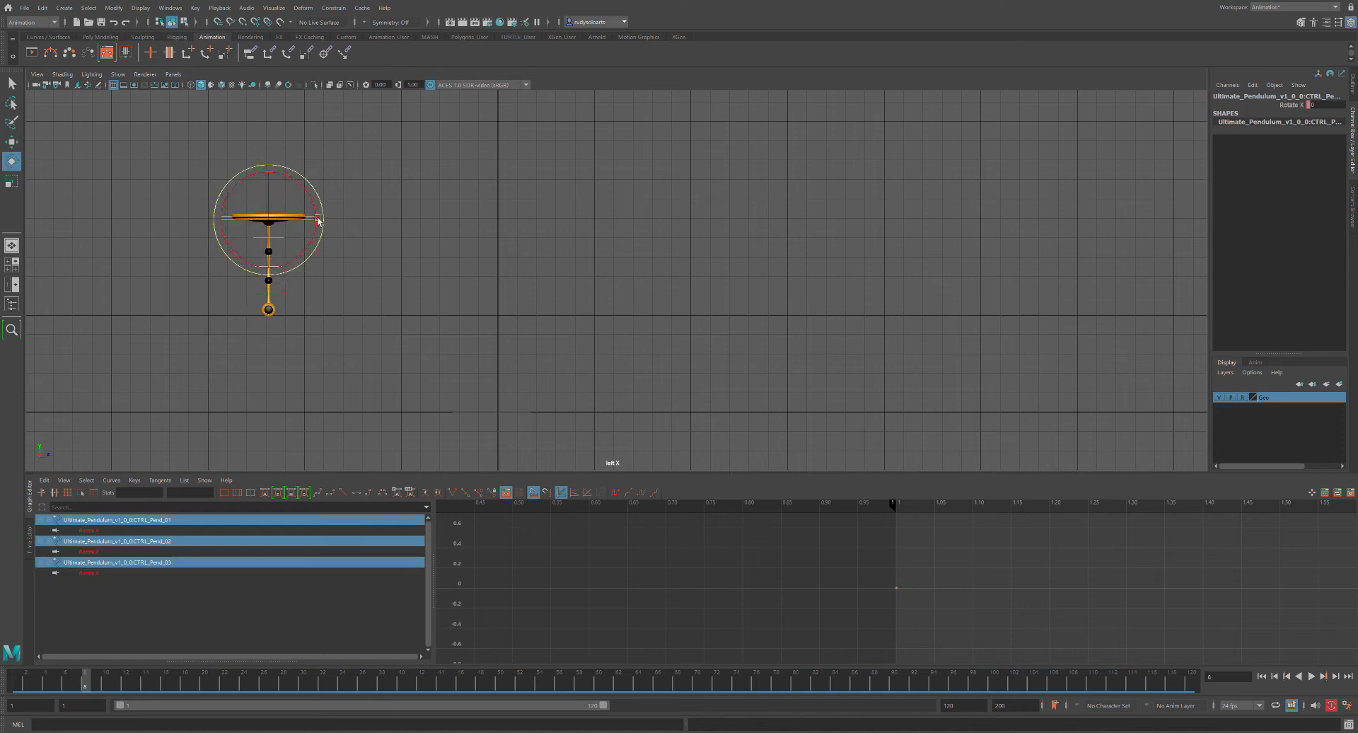
{"action": "left_click_drag", "start_coordinate": [319, 206], "coordinate": [326, 216]}
{"action": "key", "text": "s"}
At frame 13, rotate the three pendulum controls further to about 21.7 degrees in X and set a key.
{"action": "left_click_drag", "start_coordinate": [99, 689], "coordinate": [142, 634]}
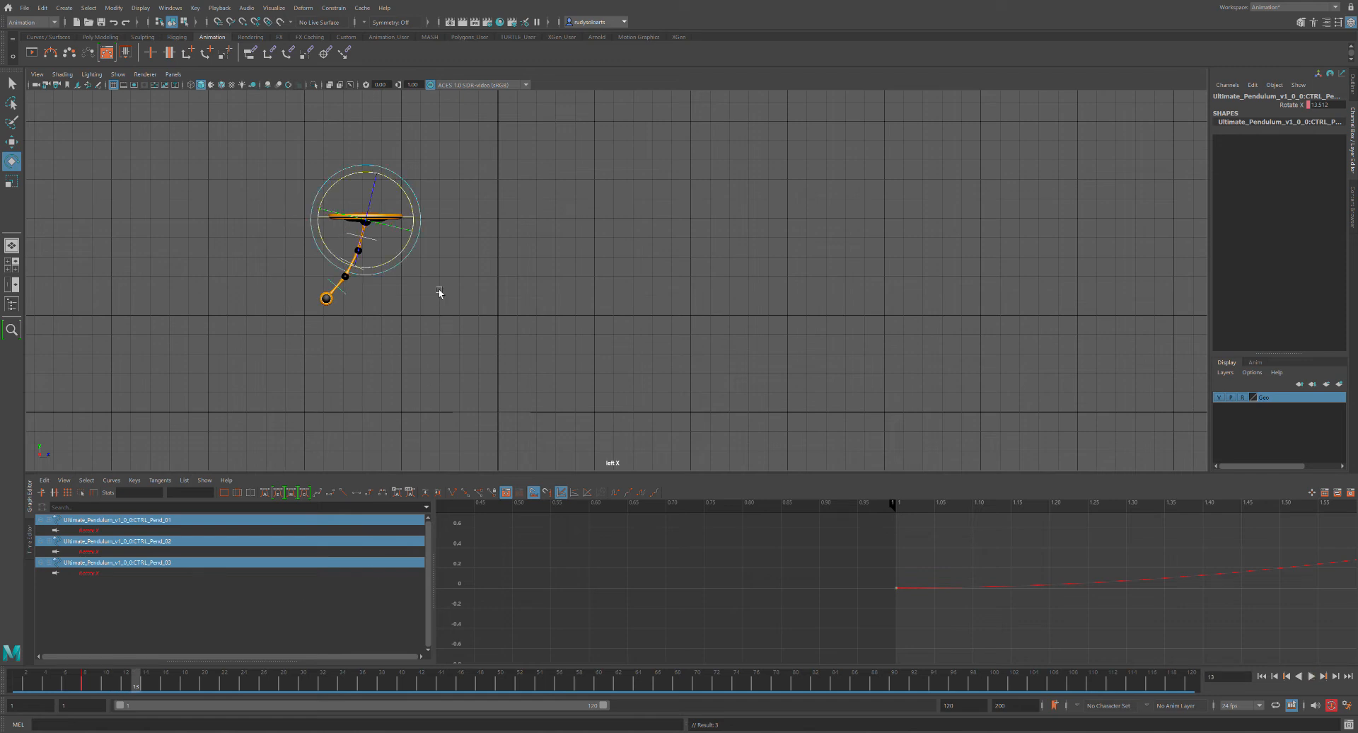
{"action": "left_click_drag", "start_coordinate": [418, 206], "coordinate": [423, 209]}
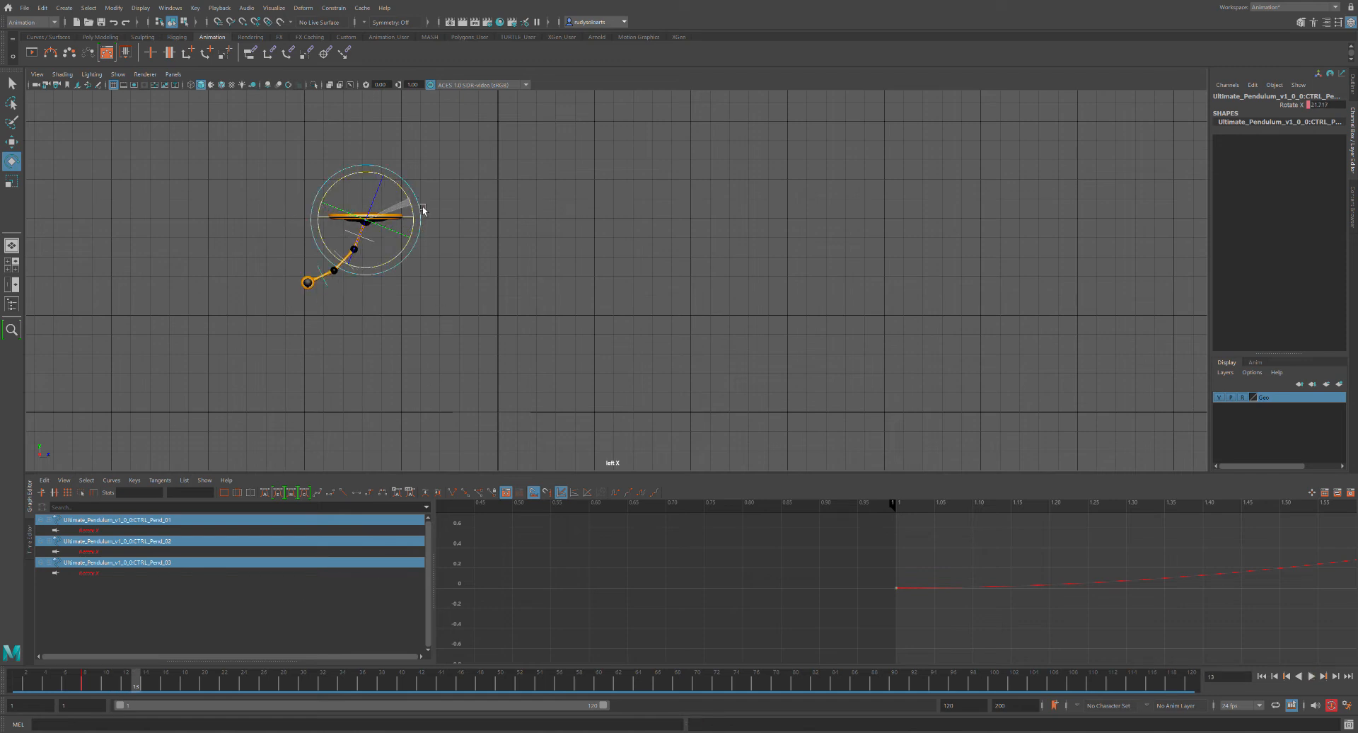
{"action": "key", "text": "s"}
Play back the pendulum's drag from frame 1 and stop at frame 36.
{"action": "left_click_drag", "start_coordinate": [138, 680], "coordinate": [30, 652]}
{"action": "key", "text": "alt+v"}
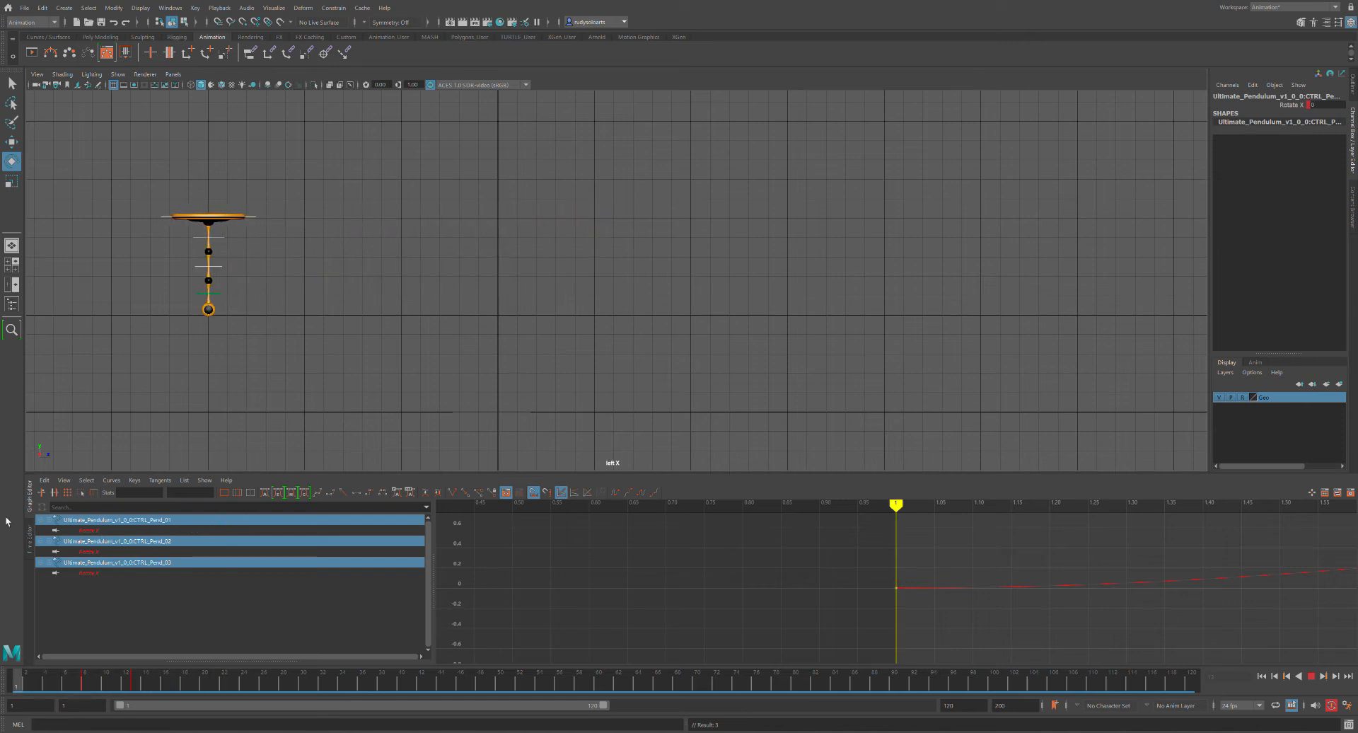
{"action": "mouse_move", "coordinate": [198, 510]}
{"action": "left_mouse_down"}
{"action": "mouse_move", "coordinate": [229, 517]}
{"action": "mouse_move", "coordinate": [6, 521]}
{"action": "mouse_move", "coordinate": [219, 512]}
{"action": "mouse_move", "coordinate": [370, 528]}
{"action": "left_mouse_up"}
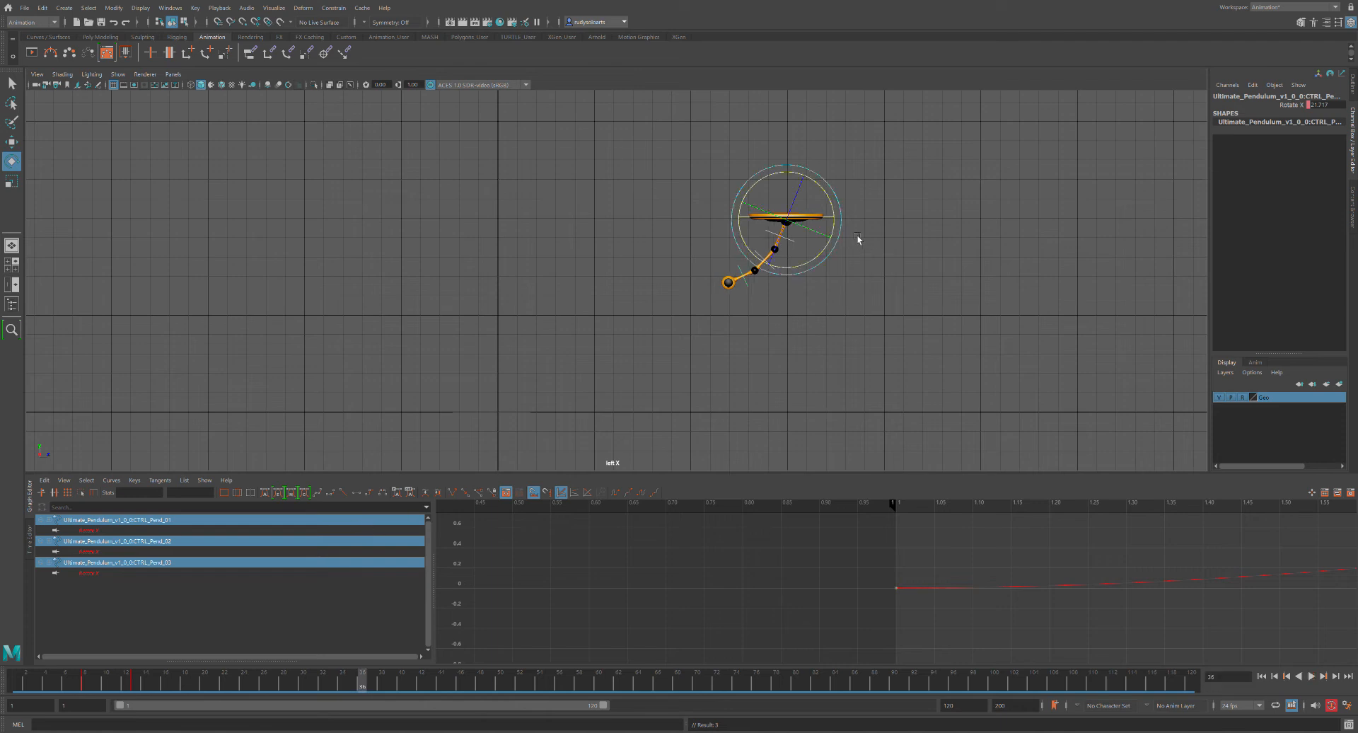
At frame 36, reselect the three pendulum controls, rotate them forward to about -17.6 degrees in X, and set a key.
{"action": "left_click", "coordinate": [727, 214]}
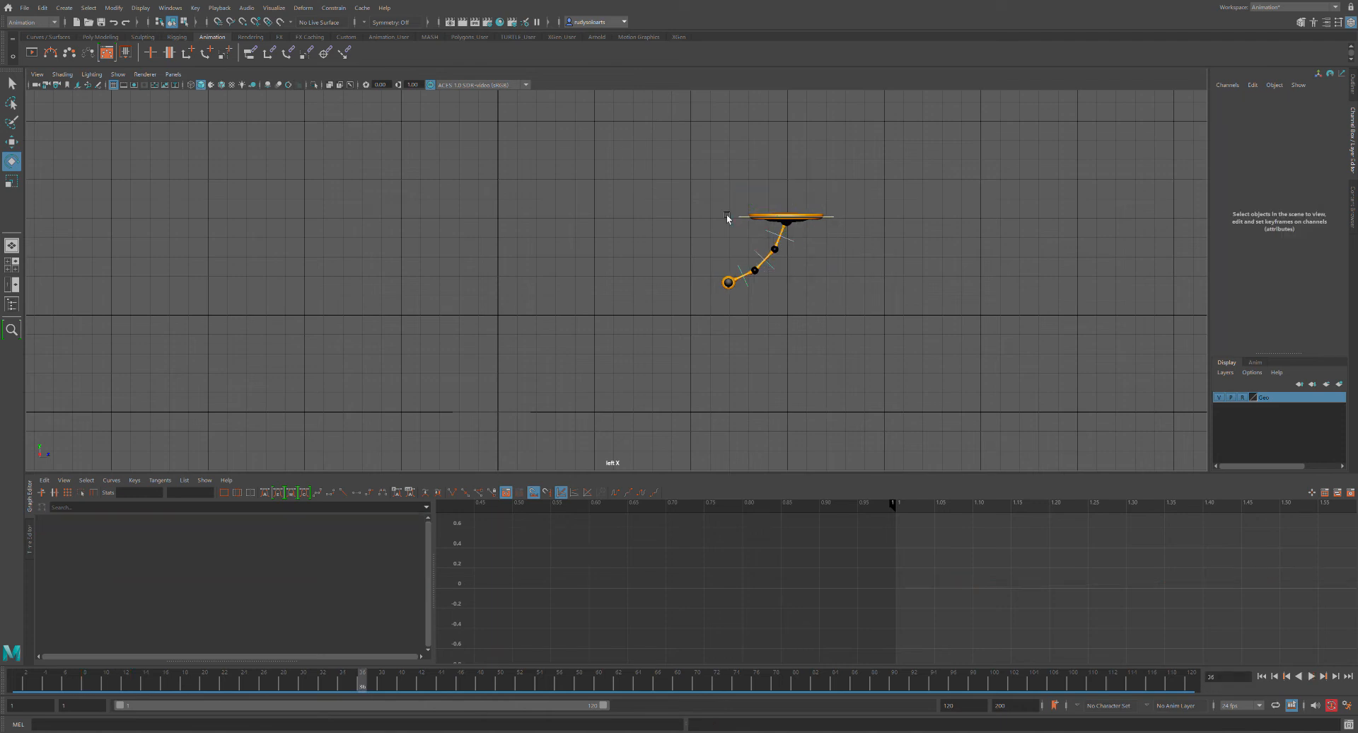
{"action": "left_click", "coordinate": [801, 244]}
{"action": "key", "text": "w"}
{"action": "left_click", "coordinate": [782, 275], "text": "shift"}
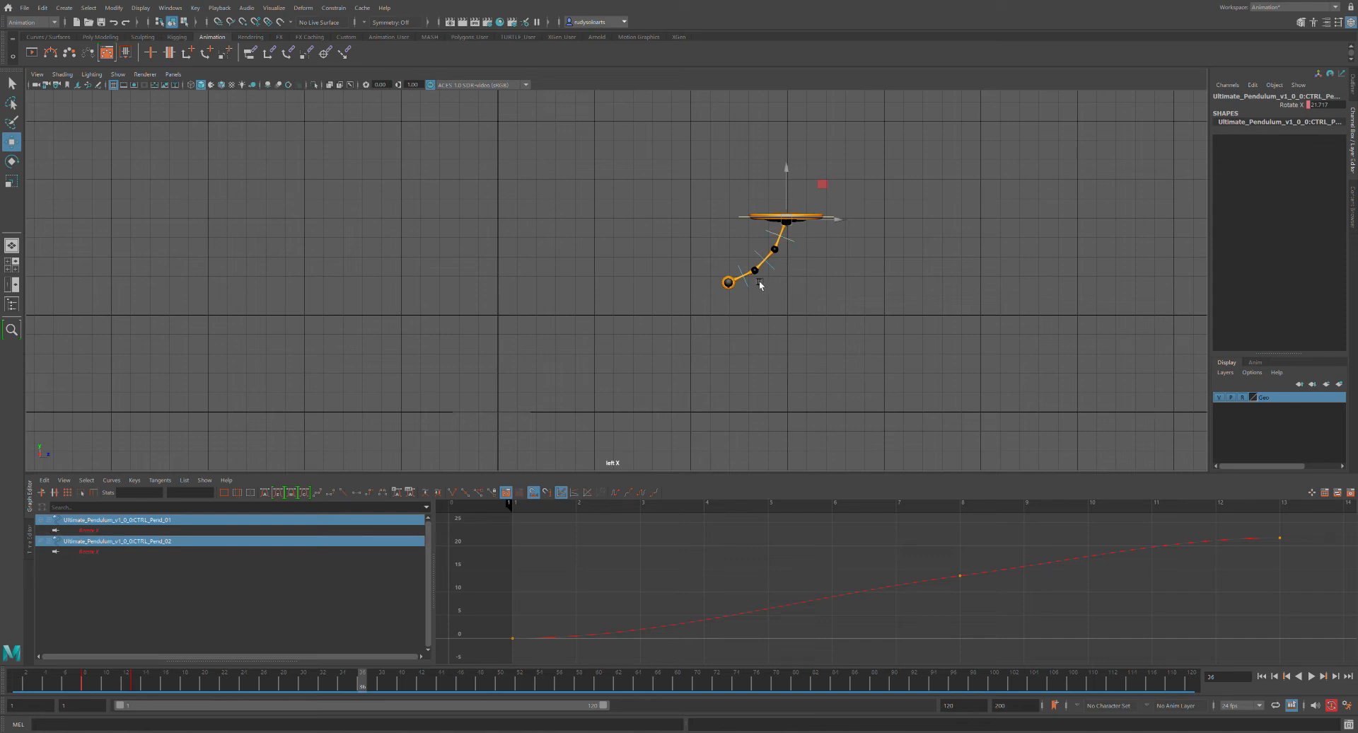
{"action": "left_click", "coordinate": [755, 286], "text": "shift"}
{"action": "key", "text": "e"}
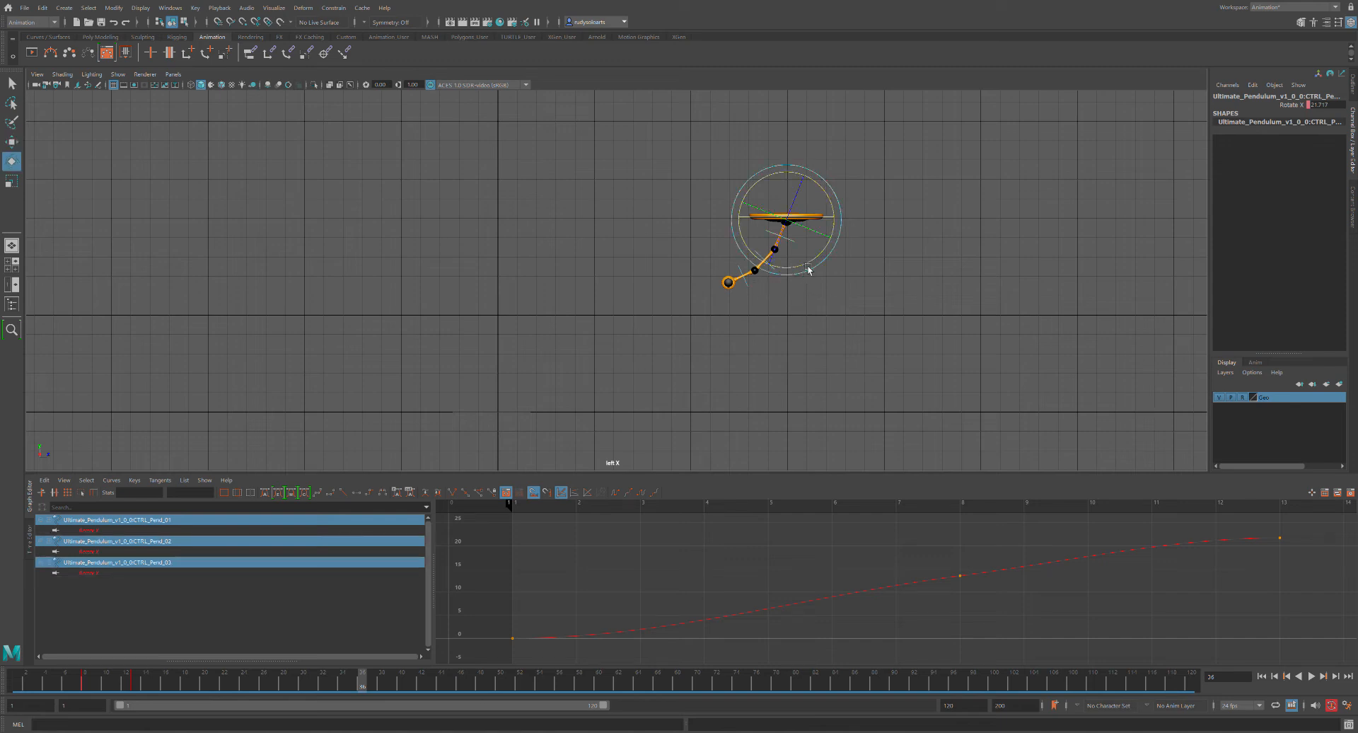
{"action": "left_click_drag", "start_coordinate": [806, 273], "coordinate": [851, 270]}
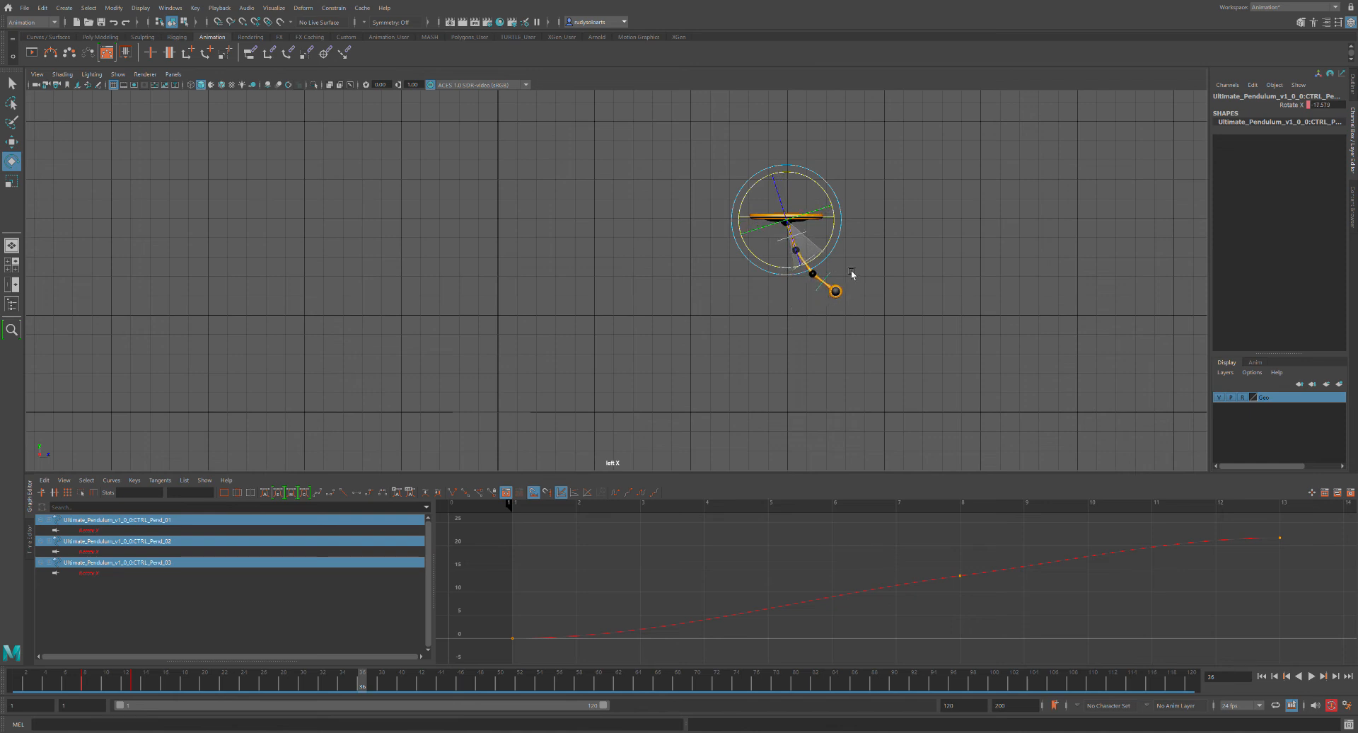
{"action": "left_click_drag", "start_coordinate": [850, 269], "coordinate": [851, 270]}
{"action": "key", "text": "s"}
Play back the pendulum's transition from trailing drag to its forward swing around frame 36.
{"action": "key", "text": "alt+v"}
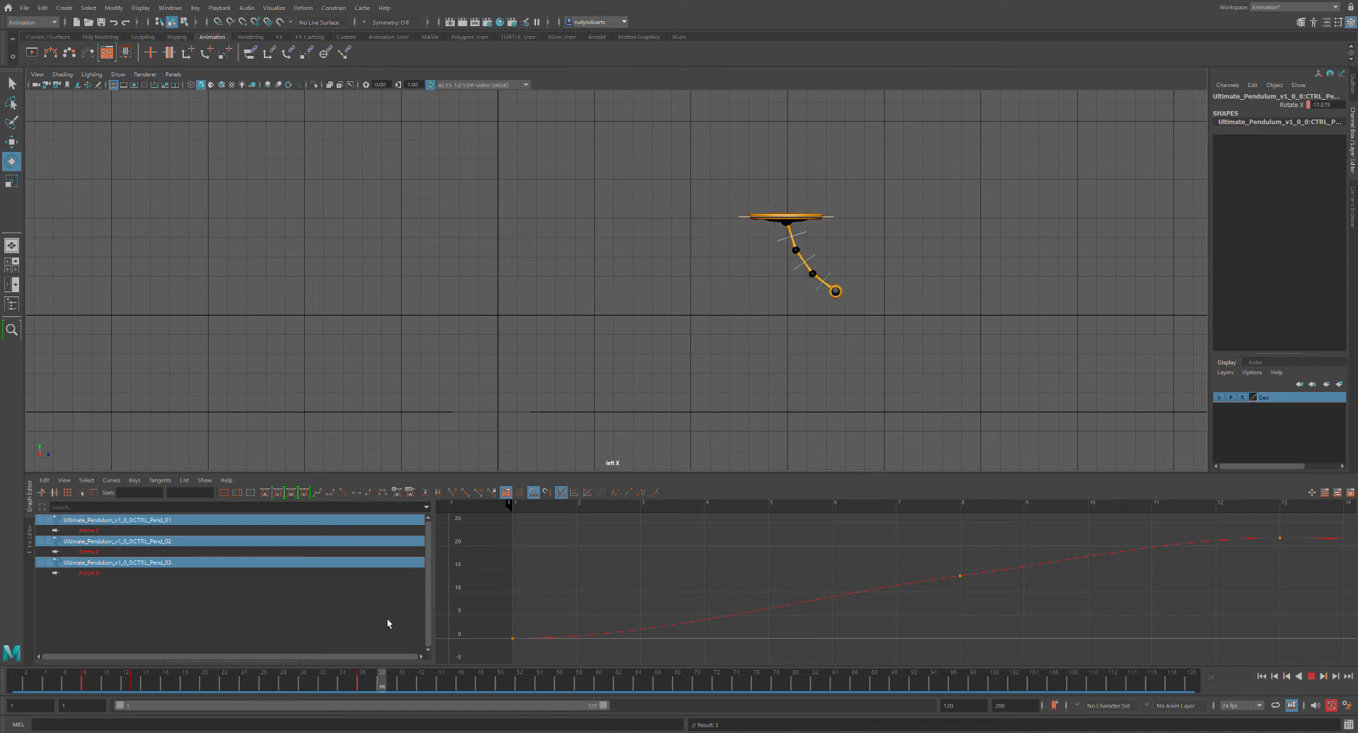
{"action": "key", "text": "Escape"}
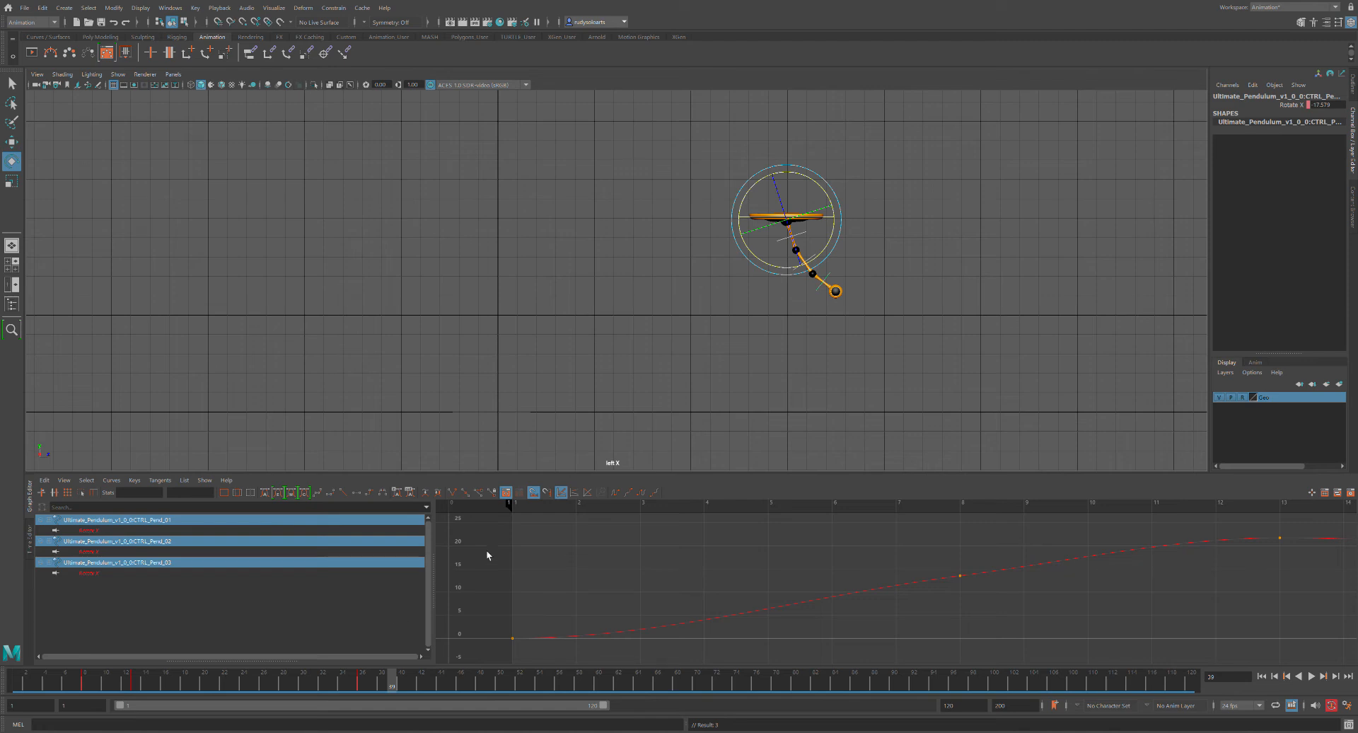
{"action": "key", "text": "alt+v"}
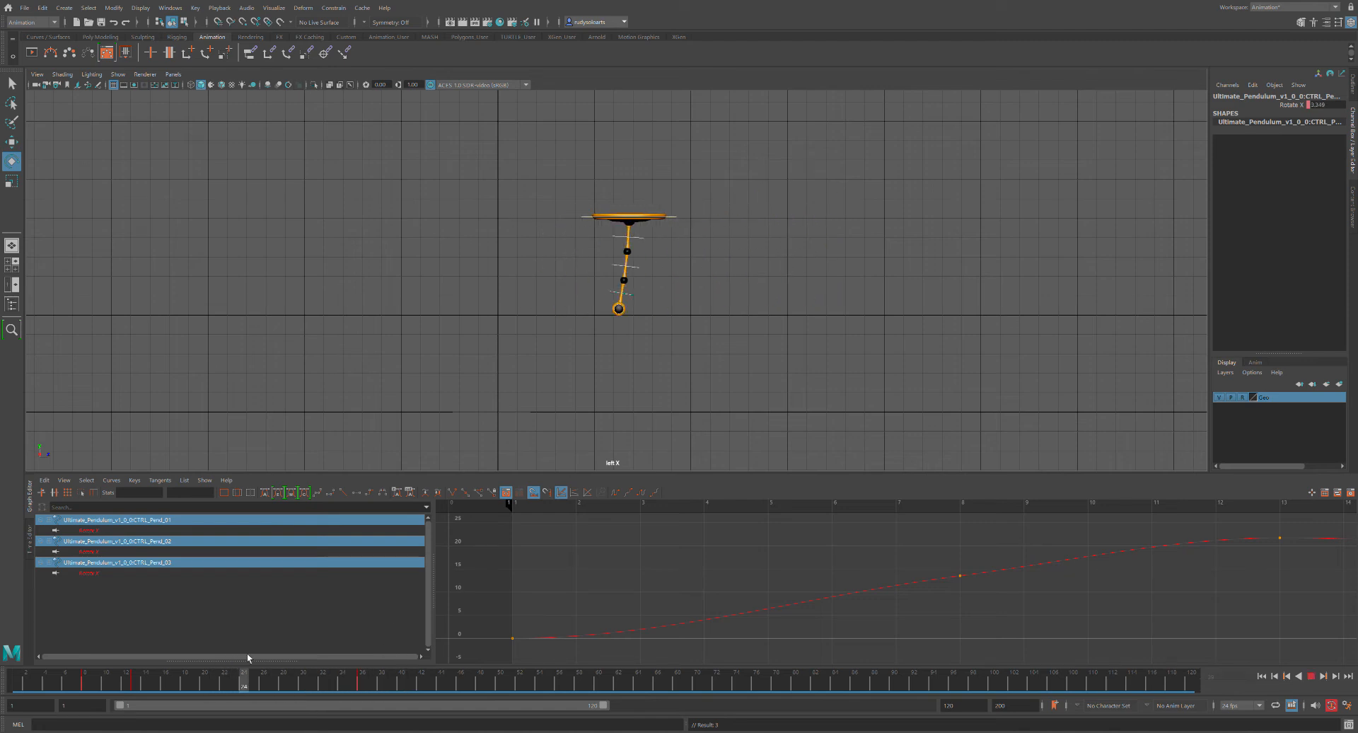
At frame 31, rotate the three pendulum controls back to about 16 degrees in X and play back the result.
{"action": "mouse_move", "coordinate": [337, 652]}
{"action": "left_mouse_down"}
{"action": "mouse_move", "coordinate": [326, 657]}
{"action": "mouse_move", "coordinate": [368, 662]}
{"action": "mouse_move", "coordinate": [316, 668]}
{"action": "left_mouse_up"}
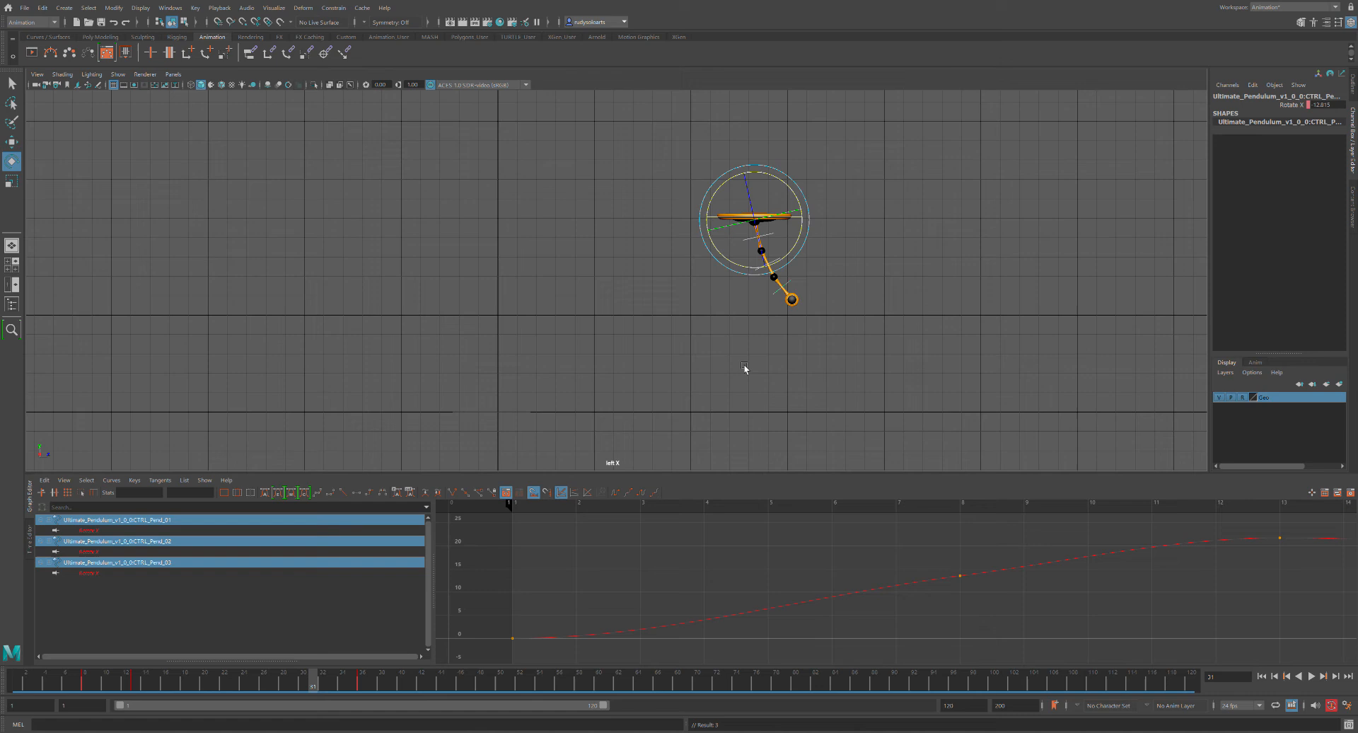
{"action": "left_click_drag", "start_coordinate": [808, 238], "coordinate": [800, 260]}
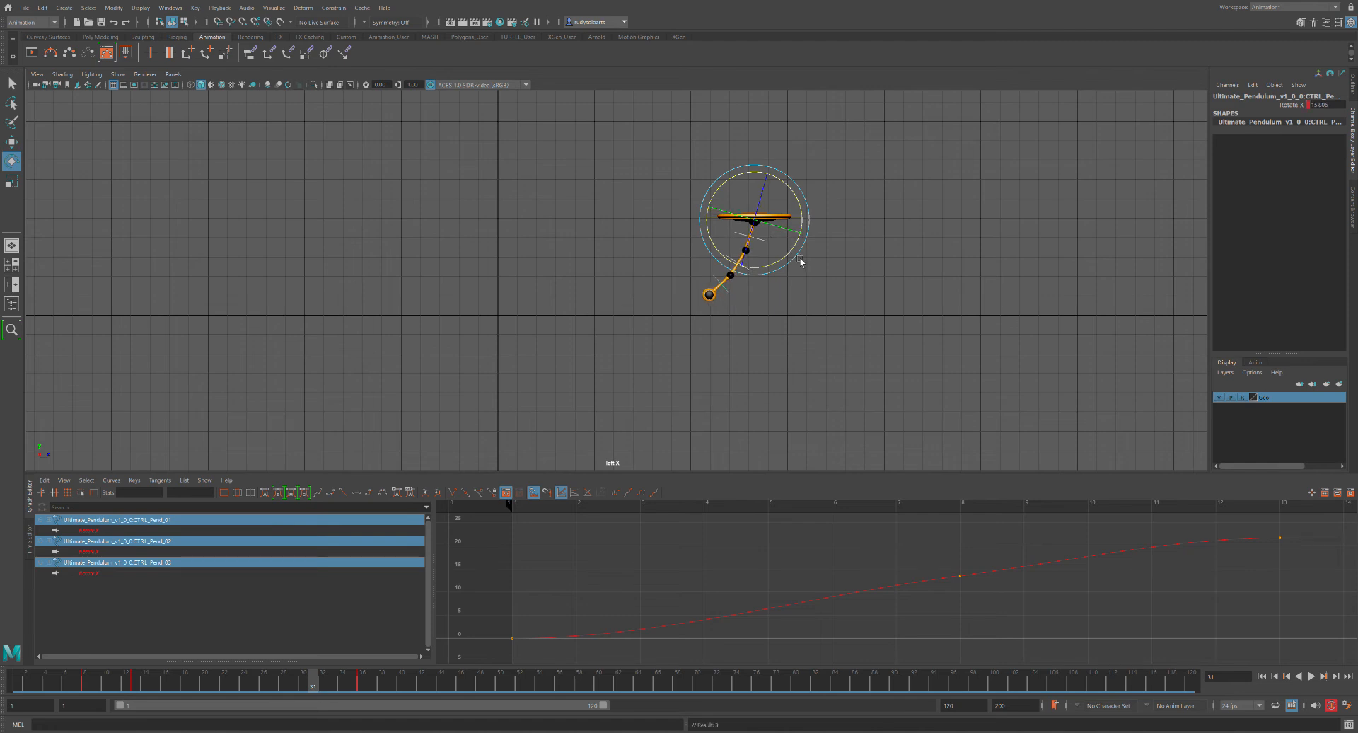
{"action": "key", "text": "alt+v"}
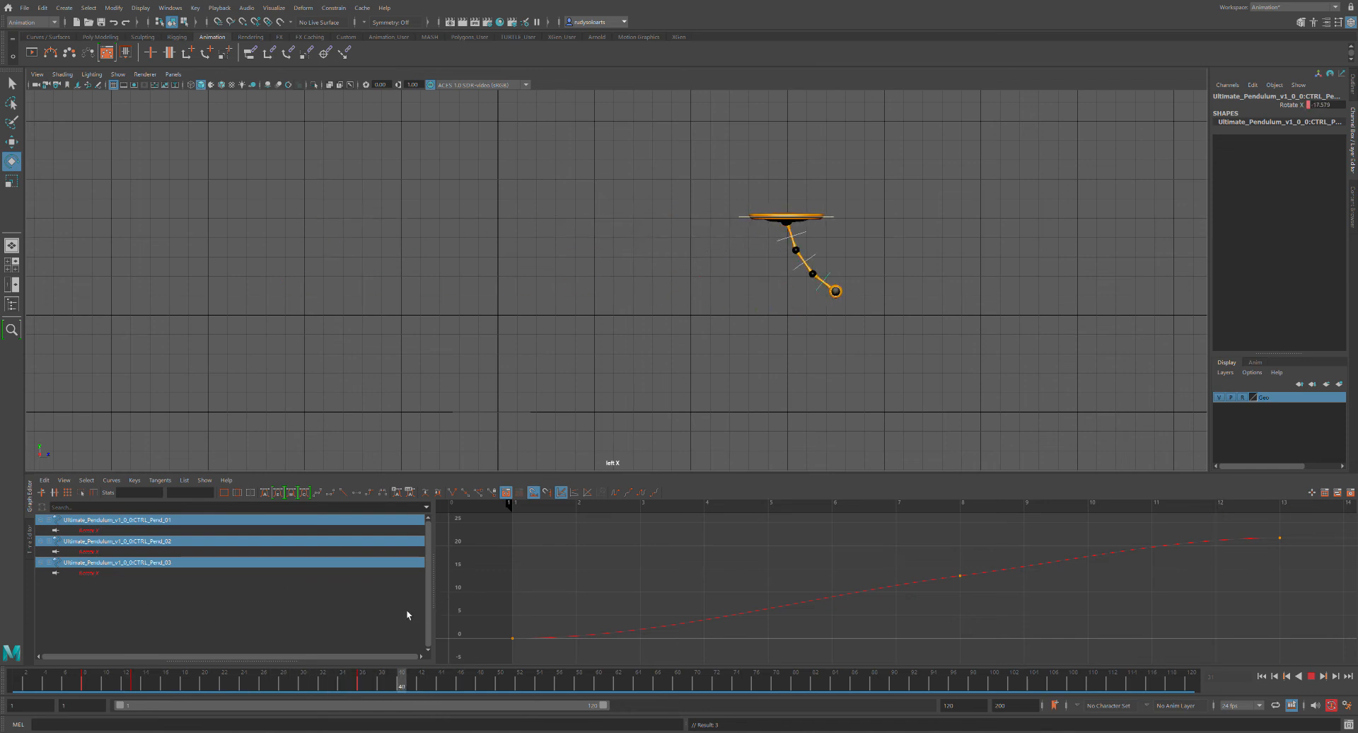
At frame 40, reselect the three pendulum controls, rotate them back to about 12 degrees in X, and play back the swing.
{"action": "left_click_drag", "start_coordinate": [410, 682], "coordinate": [409, 685]}
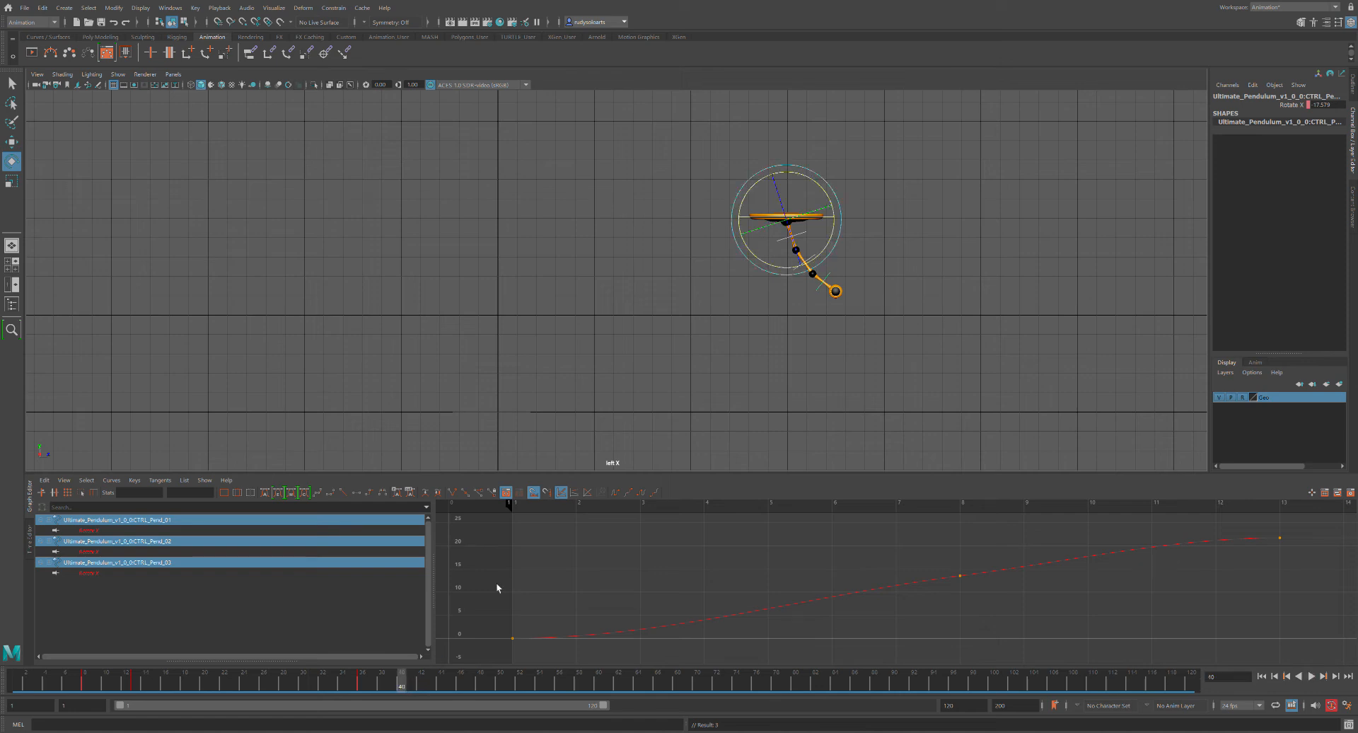
{"action": "left_click", "coordinate": [841, 259]}
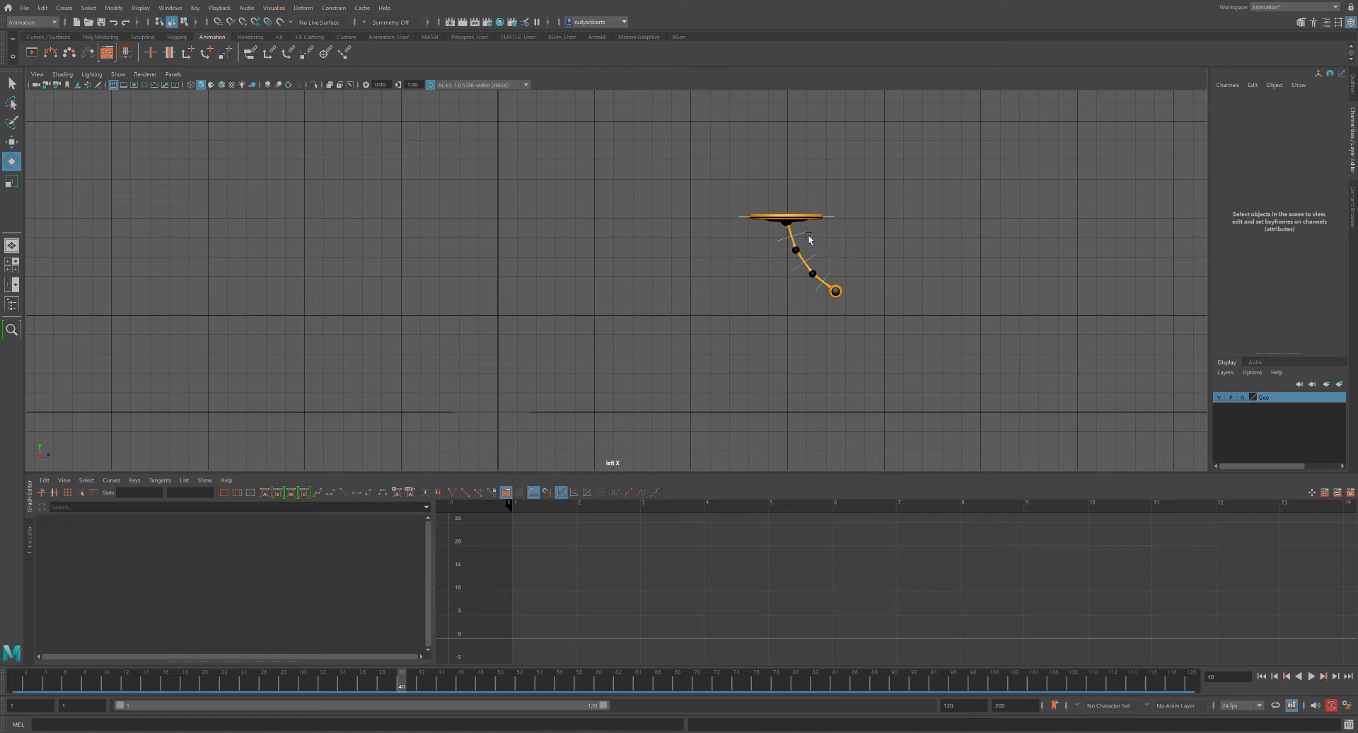
{"action": "left_click", "coordinate": [810, 239]}
{"action": "key", "text": "w"}
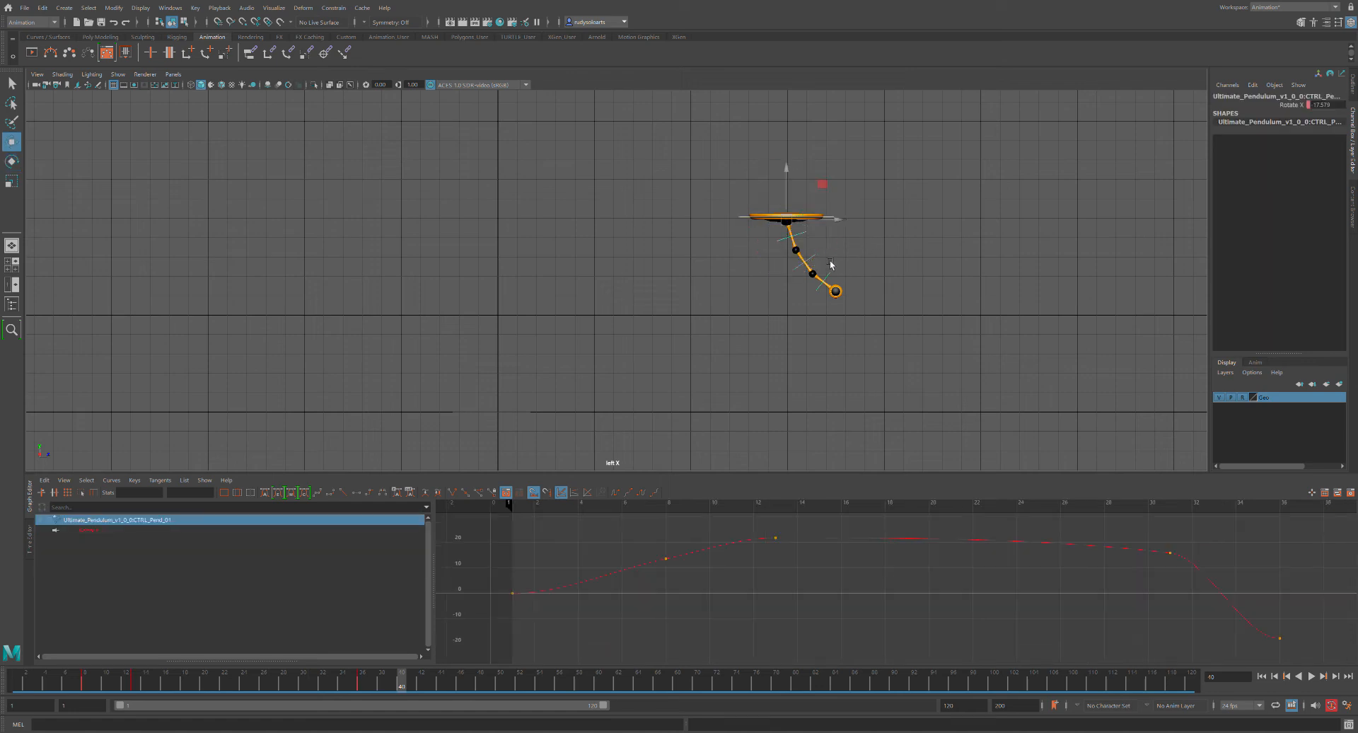
{"action": "left_click", "coordinate": [818, 257], "text": "shift"}
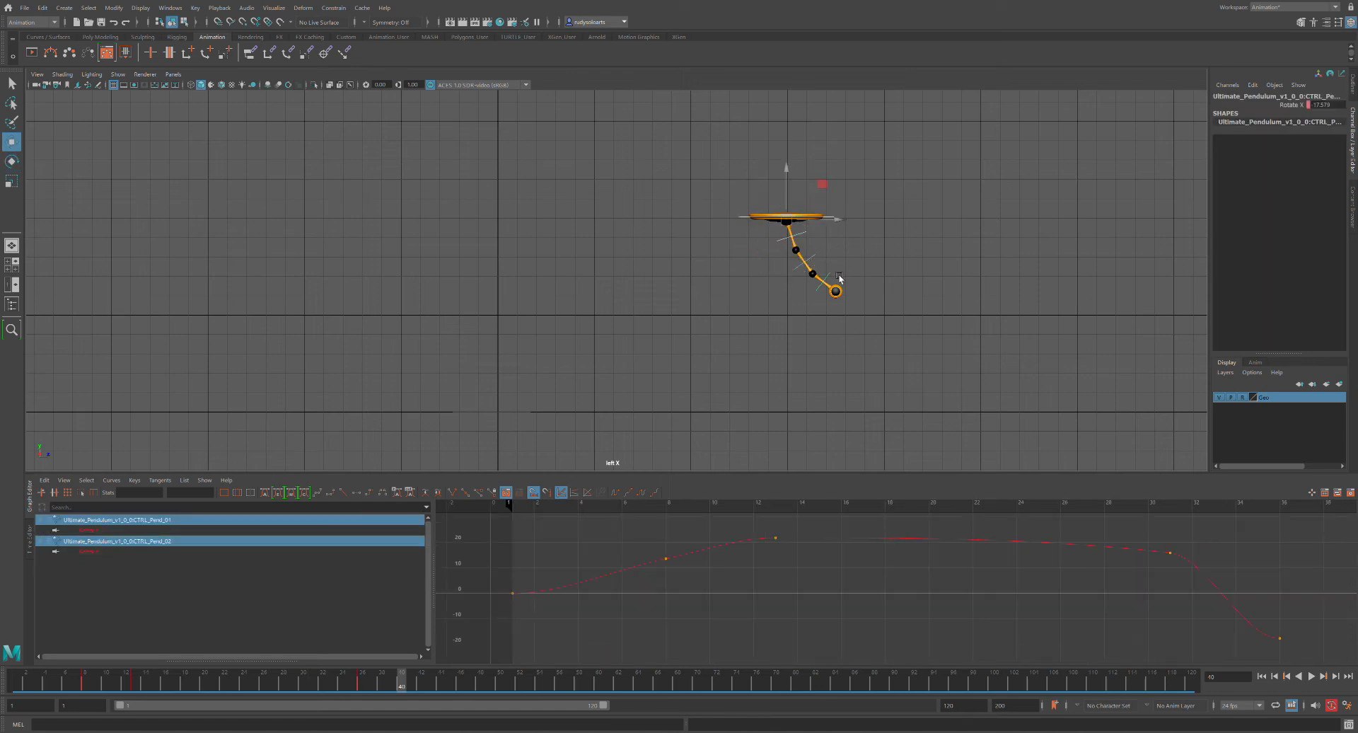
{"action": "left_click", "coordinate": [838, 280], "text": "shift"}
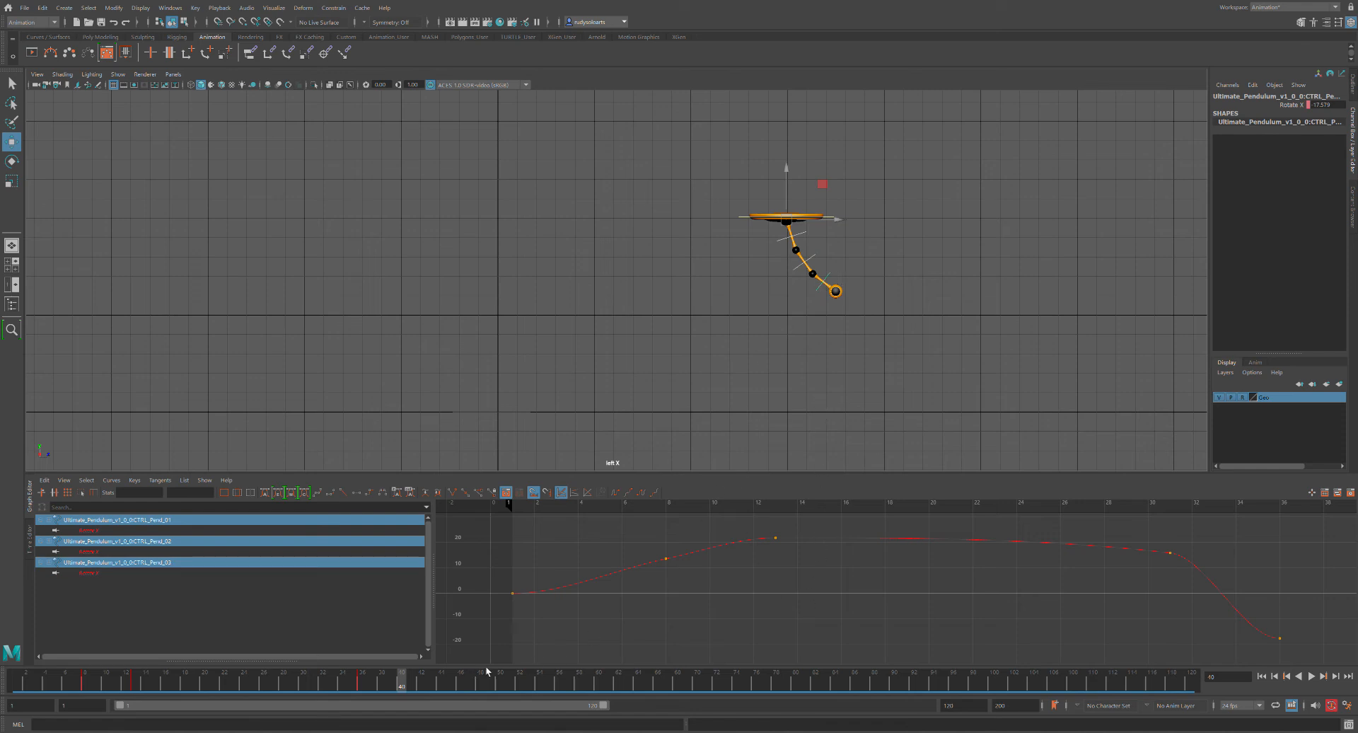
{"action": "key", "text": "e"}
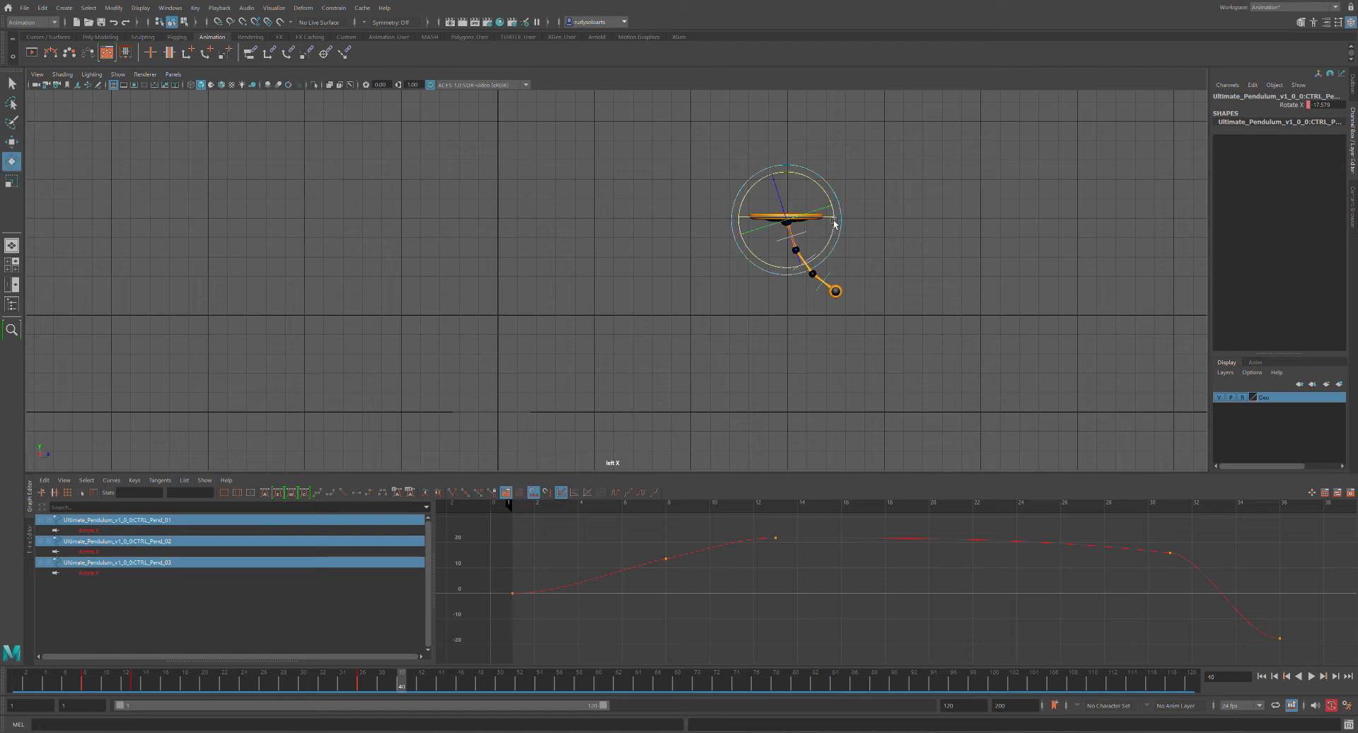
{"action": "left_click_drag", "start_coordinate": [842, 225], "coordinate": [843, 248]}
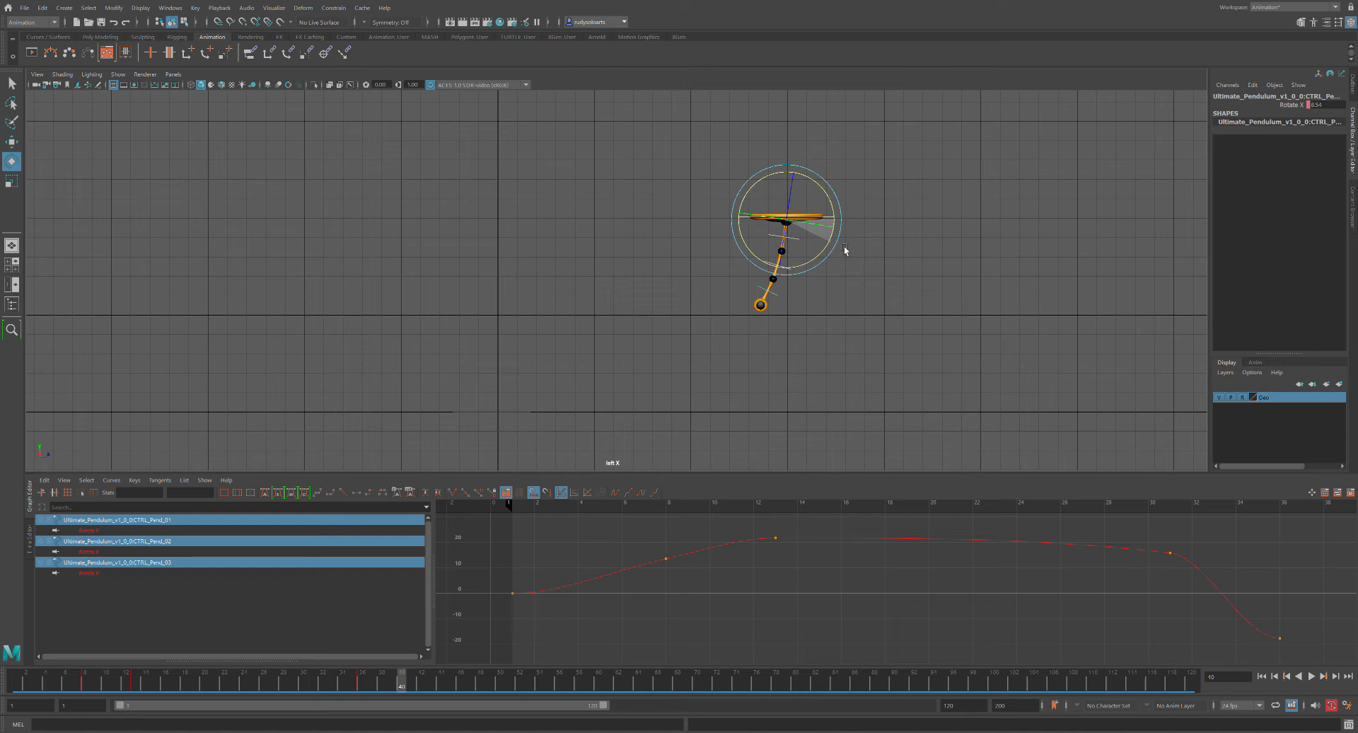
{"action": "left_click_drag", "start_coordinate": [843, 247], "coordinate": [843, 252]}
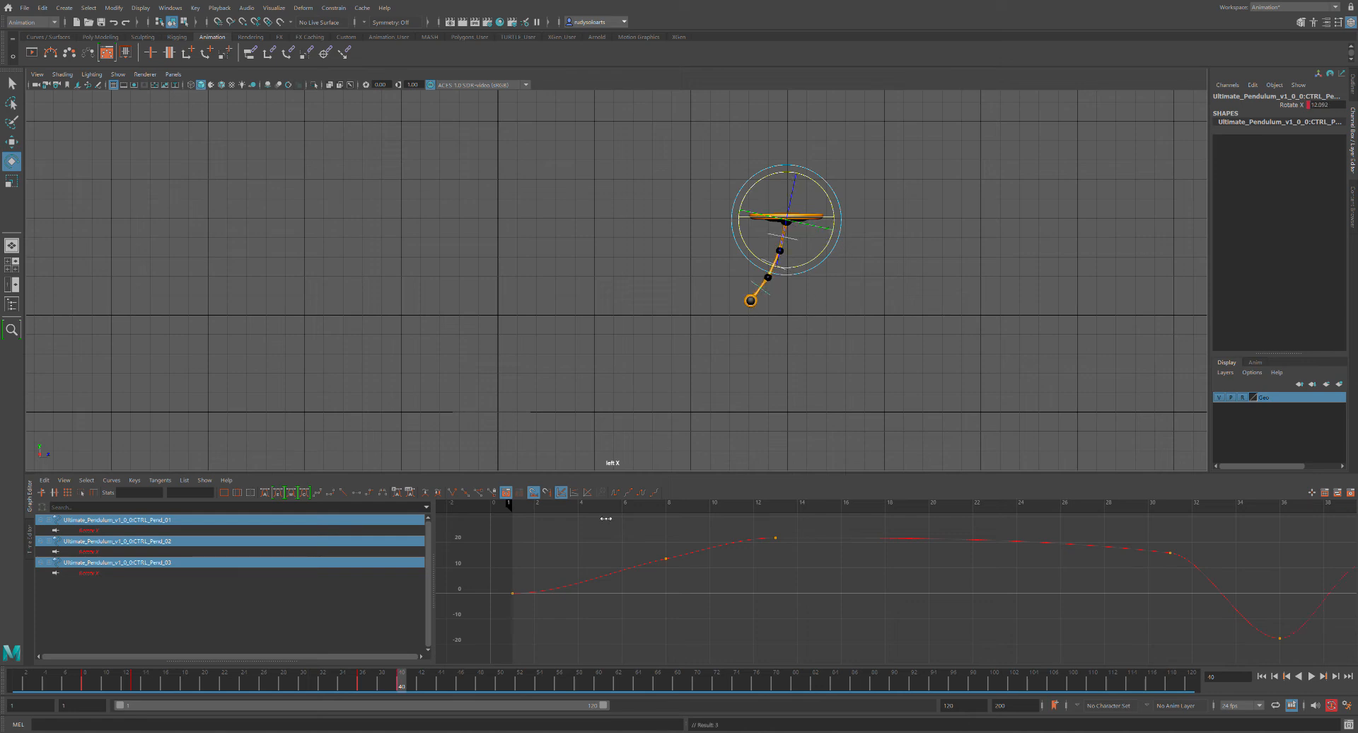
{"action": "key", "text": "alt+v"}
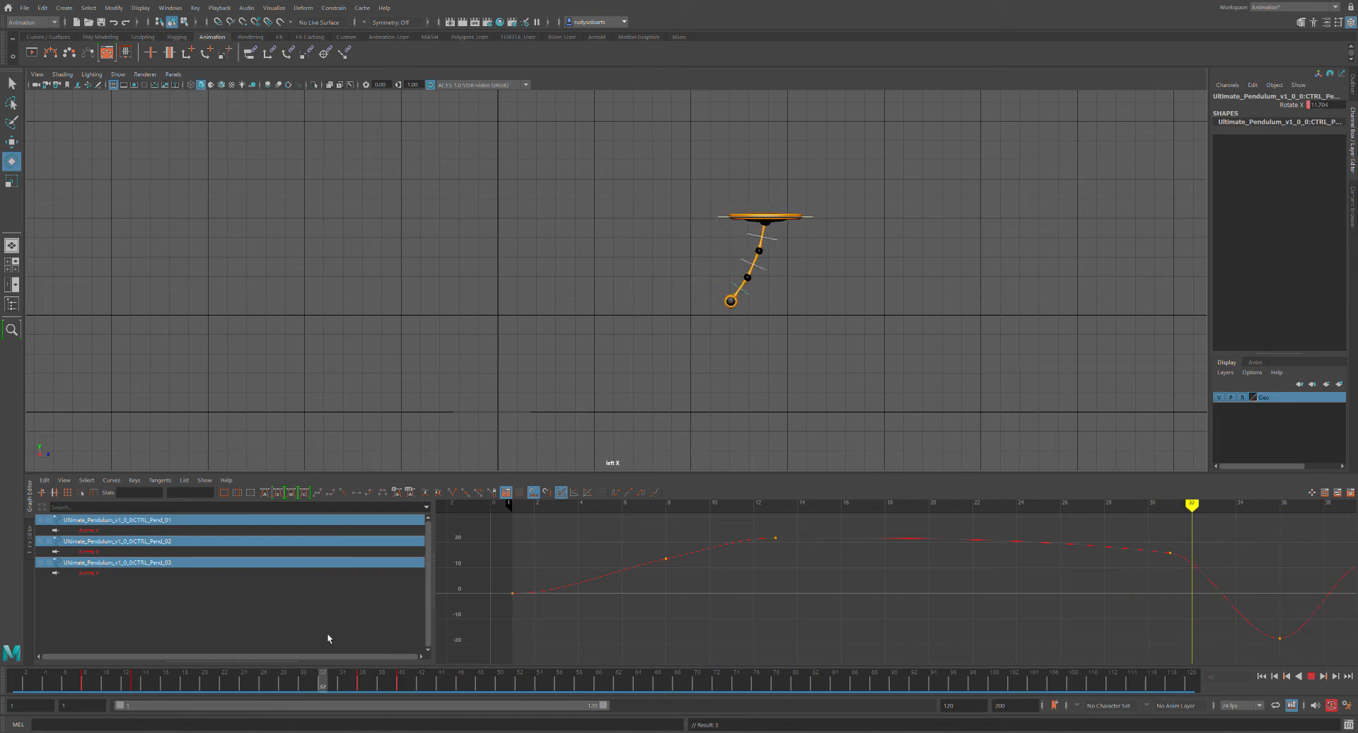
{"action": "key", "text": "Escape"}
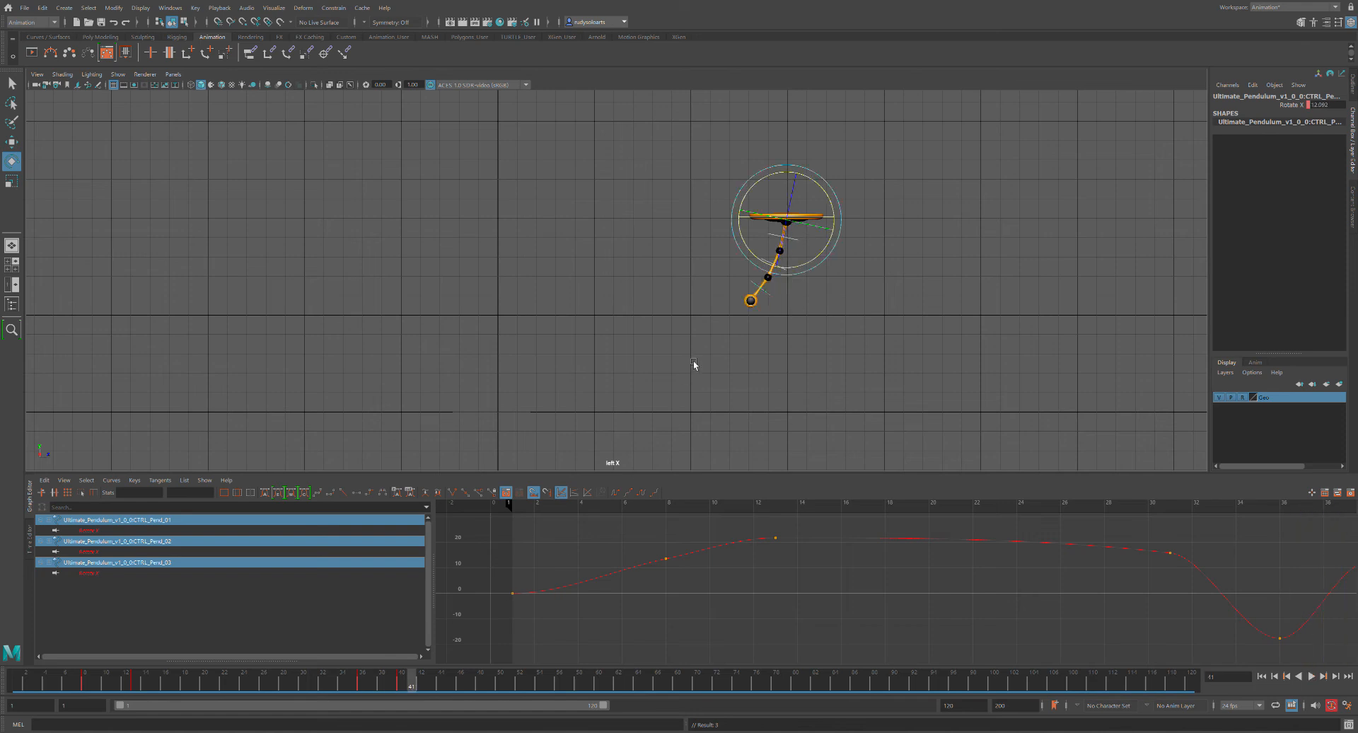
{"action": "left_click_drag", "start_coordinate": [844, 211], "coordinate": [842, 210]}
{"action": "key", "text": "ctrl+z"}
{"action": "left_click_drag", "start_coordinate": [838, 219], "coordinate": [837, 218]}
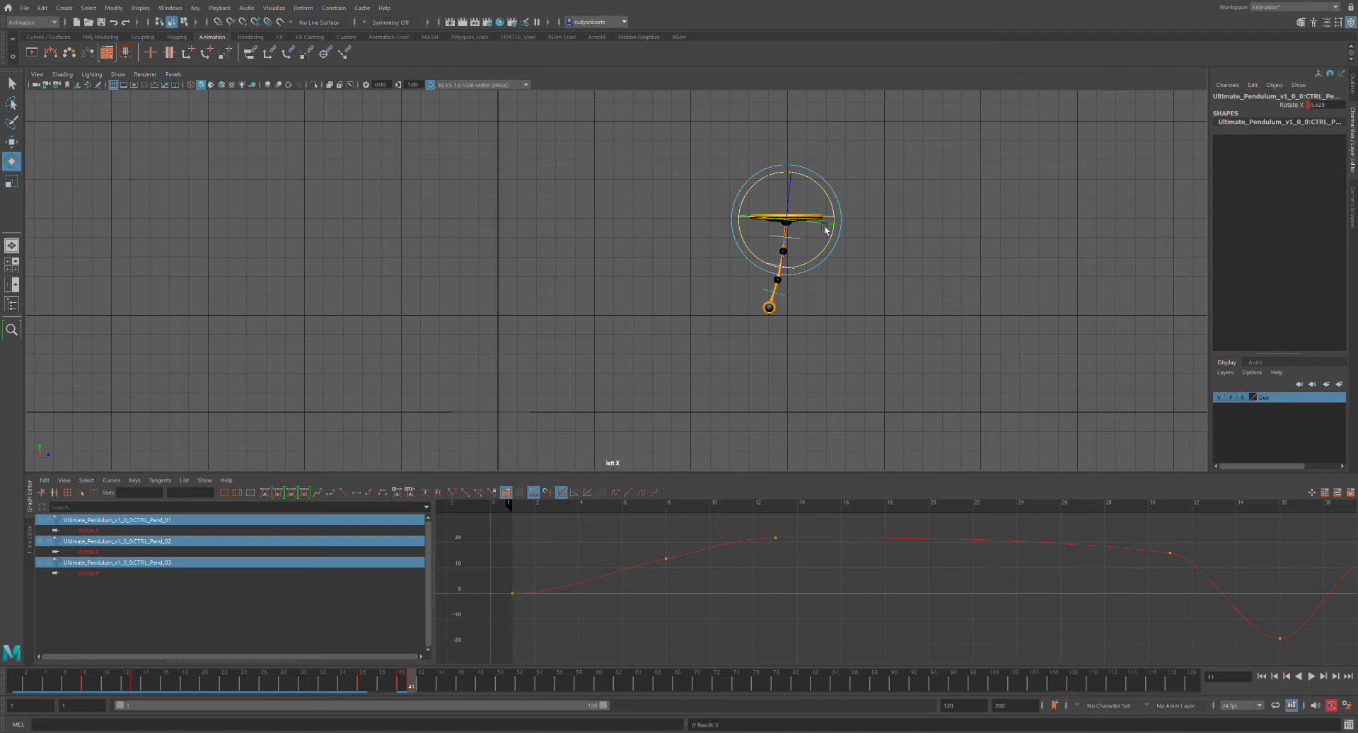
{"action": "key", "text": "ctrl+z"}
At frame 40, reduce the three pendulum controls' rotation to about 8.1 degrees in X and play back the result.
{"action": "left_click", "coordinate": [401, 681]}
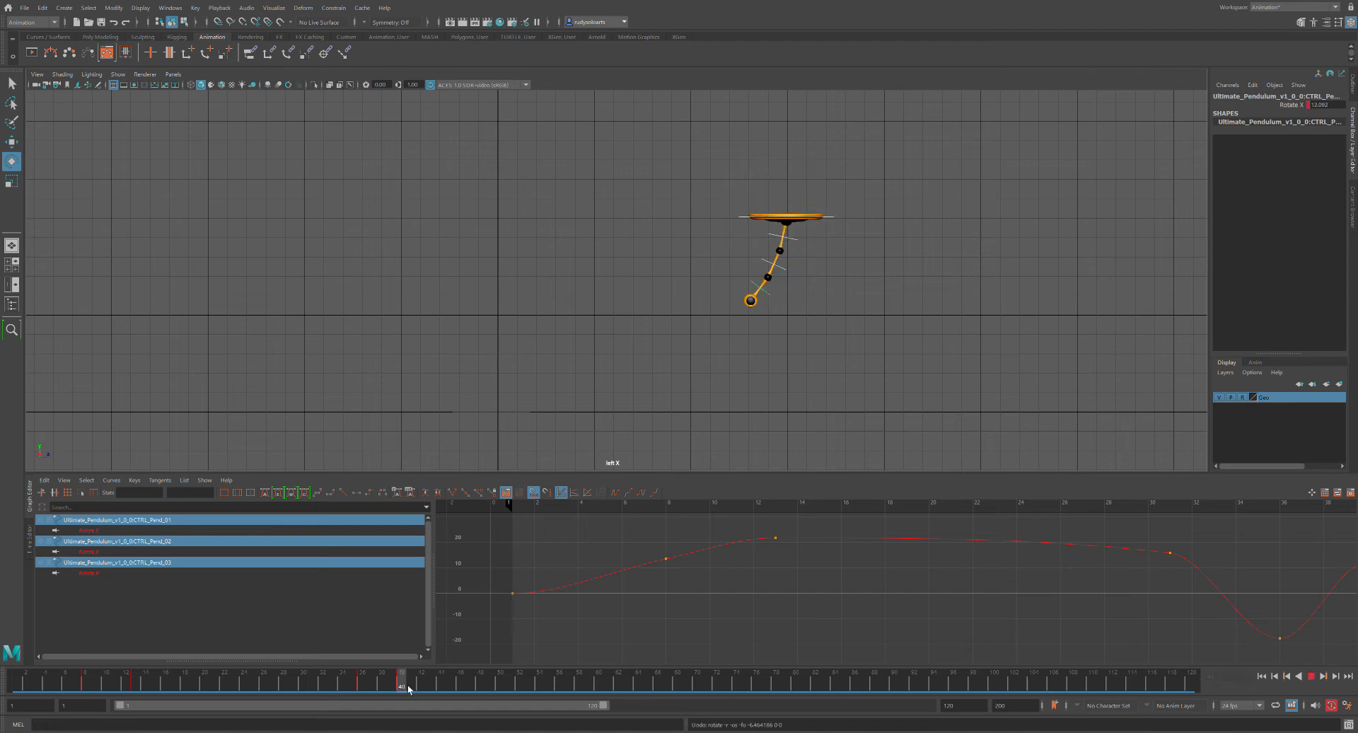
{"action": "left_click_drag", "start_coordinate": [826, 253], "coordinate": [830, 252]}
{"action": "key", "text": "alt+v"}
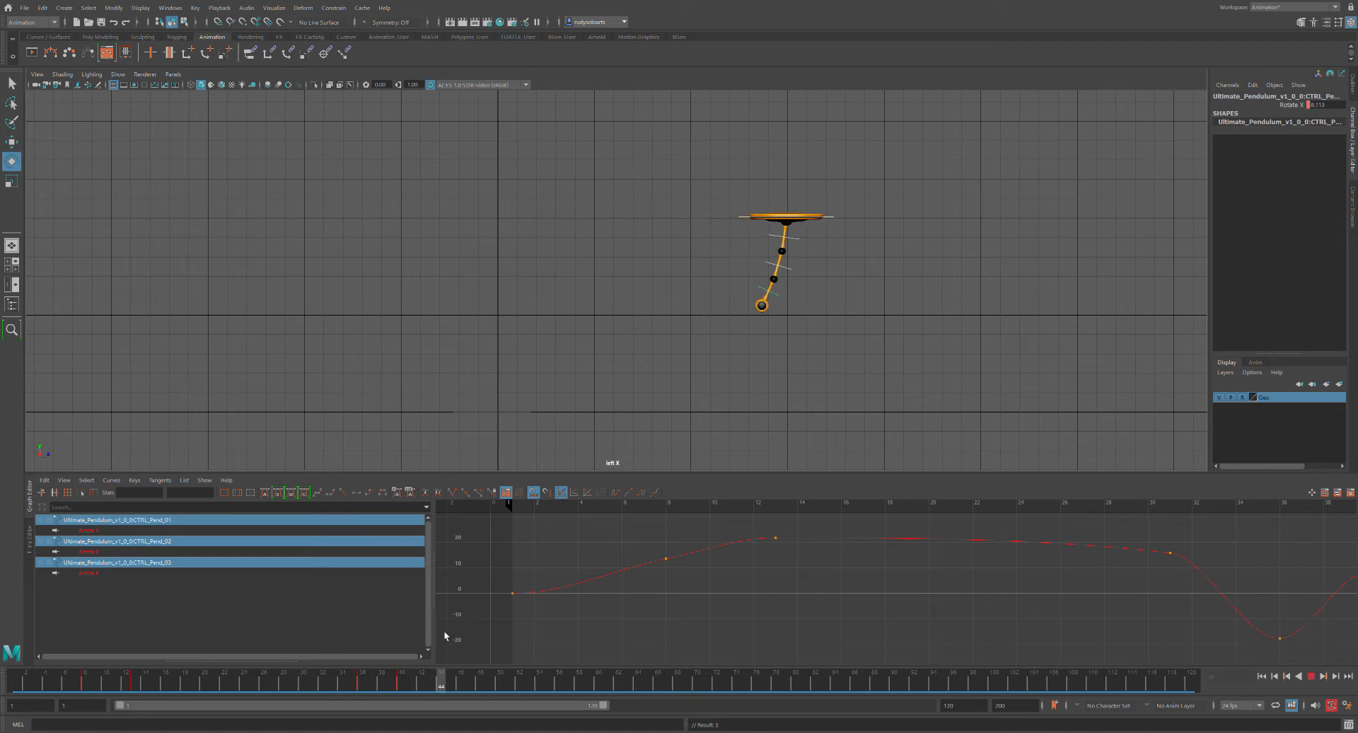
{"action": "key", "text": "alt+v"}
At frame 44, rotate the three pendulum controls forward to about -8 degrees in X and play back the animation.
{"action": "left_click_drag", "start_coordinate": [837, 255], "coordinate": [847, 238]}
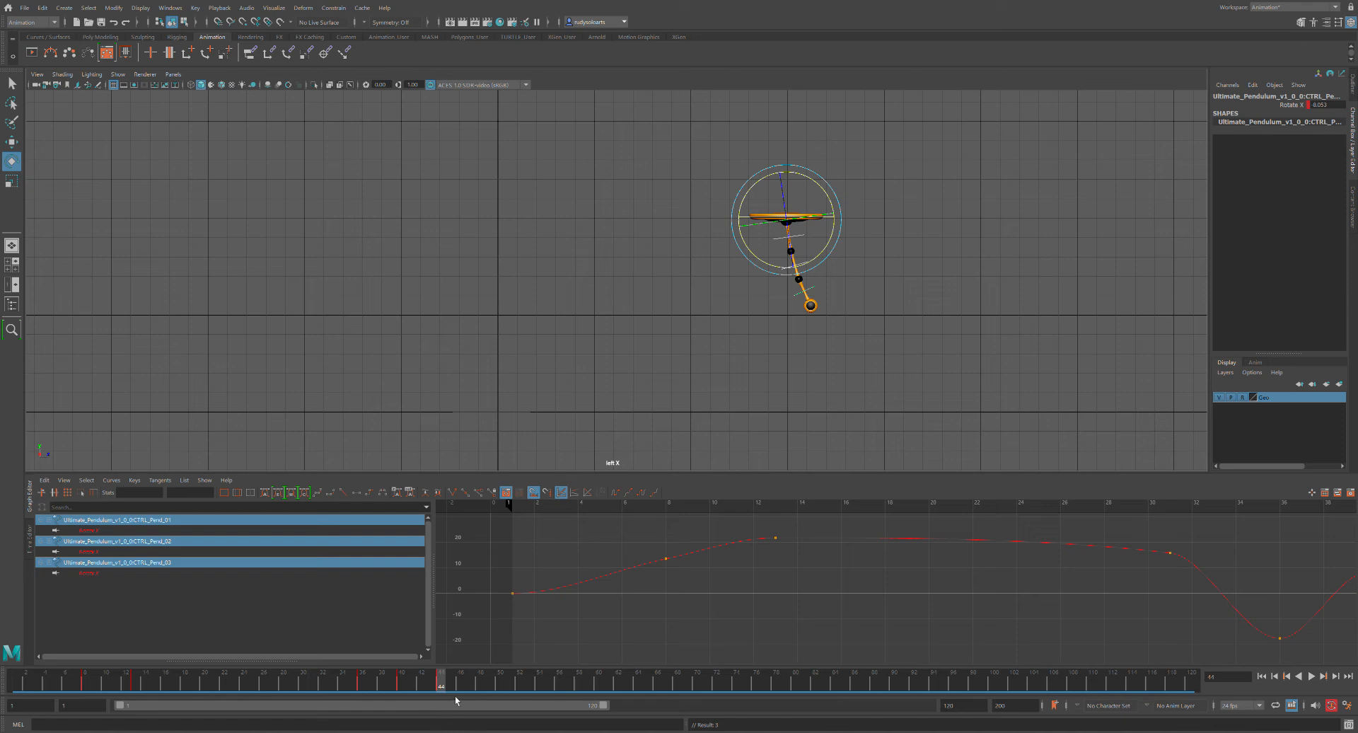
{"action": "key", "text": "alt+v"}
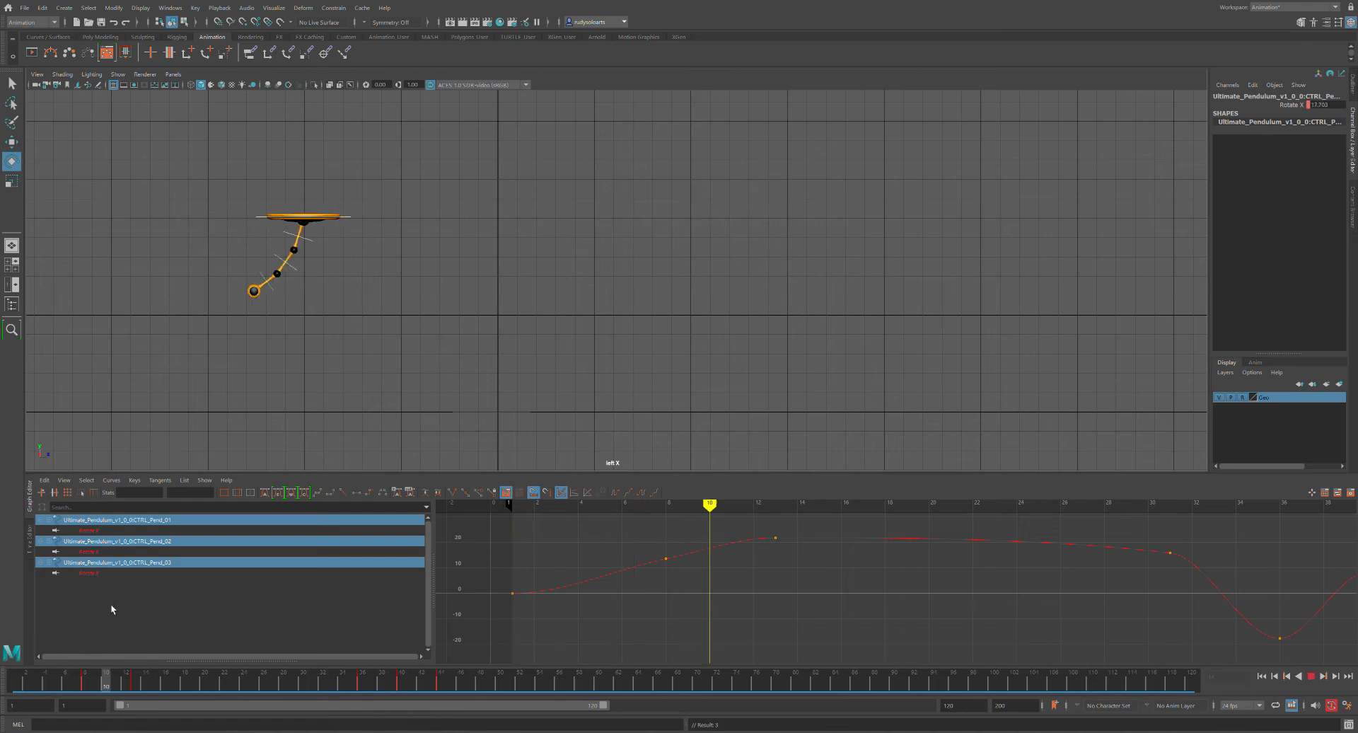
{"action": "key", "text": "alt+v"}
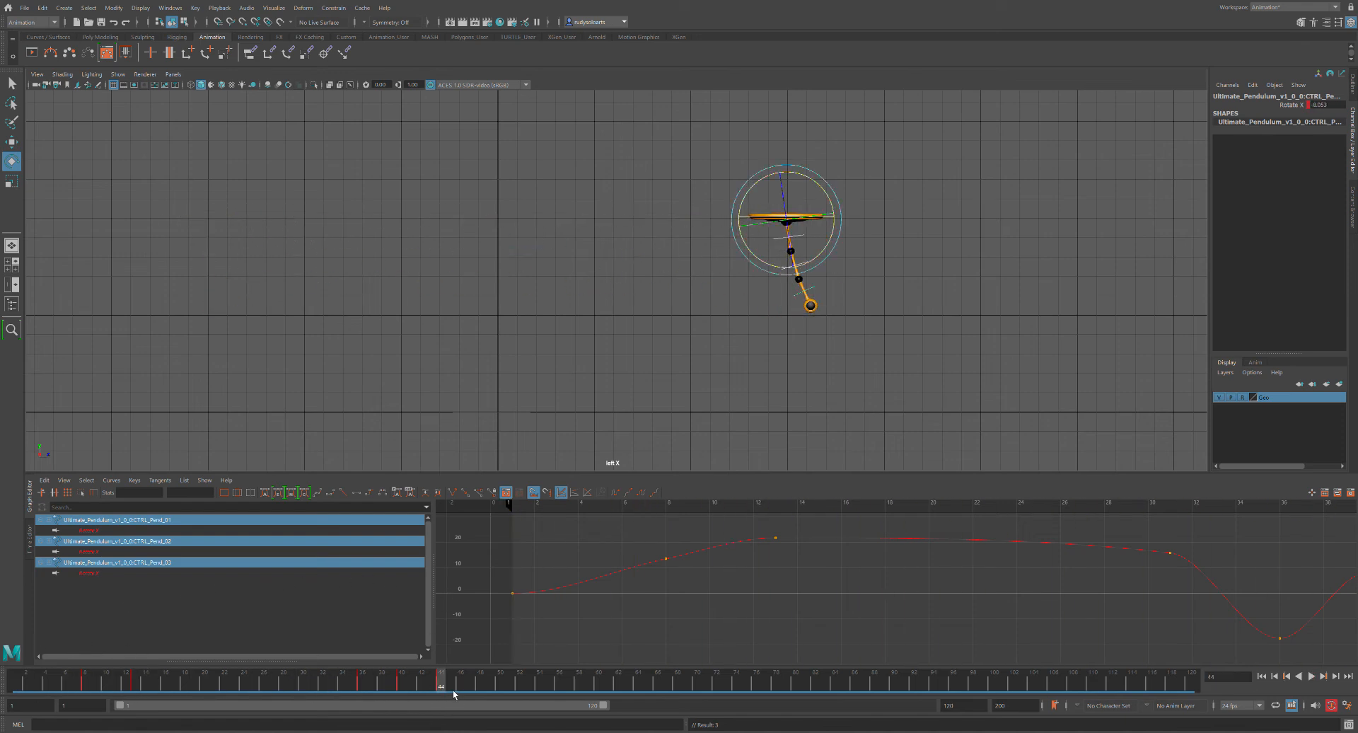
{"action": "left_click", "coordinate": [446, 686], "text": "shift"}
{"action": "left_click_drag", "start_coordinate": [444, 692], "coordinate": [486, 662]}
{"action": "key", "text": "ctrl+z"}
At frame 48, rotate the three pendulum controls back to about 4.5 degrees in X, set a key, and scrub through the swing.
{"action": "left_click", "coordinate": [483, 684]}
{"action": "left_click_drag", "start_coordinate": [839, 243], "coordinate": [831, 247]}
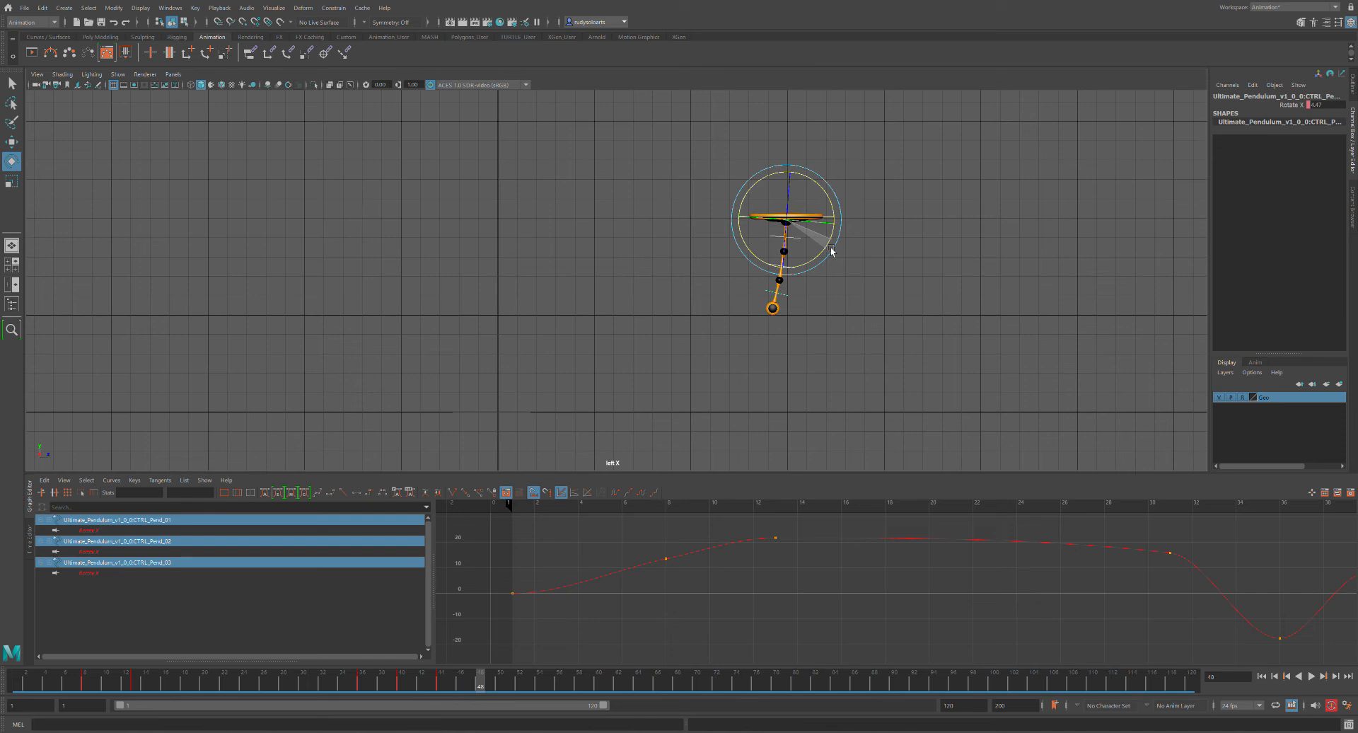
{"action": "key", "text": "s"}
{"action": "left_click_drag", "start_coordinate": [491, 693], "coordinate": [401, 693]}
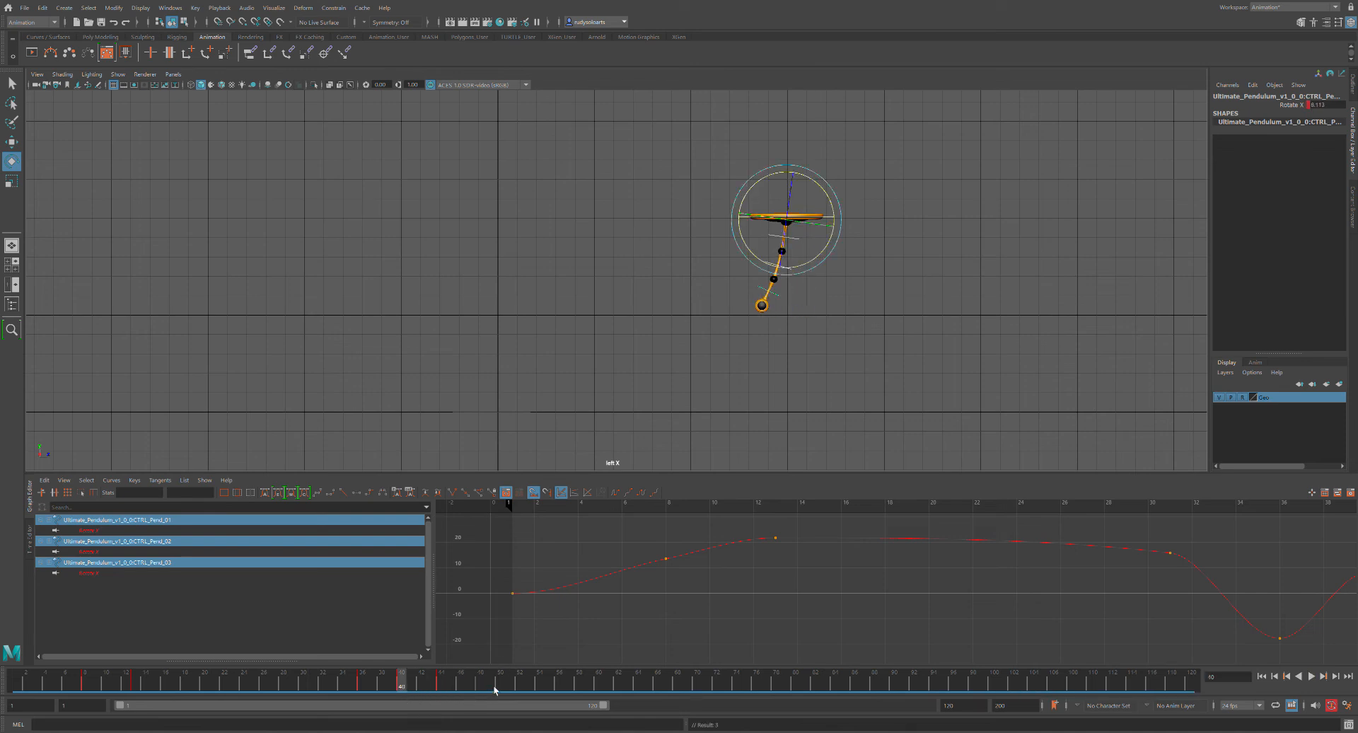
{"action": "left_click", "coordinate": [482, 692]}
At frame 51, rotate the three pendulum controls forward to about -2.6 degrees in X and set a key.
{"action": "left_click_drag", "start_coordinate": [476, 690], "coordinate": [516, 686]}
{"action": "left_click_drag", "start_coordinate": [825, 261], "coordinate": [833, 260]}
{"action": "key", "text": "s"}
At frame 54, straighten the three pendulum controls to about 0 degrees in X and play back the settling motion.
{"action": "left_click_drag", "start_coordinate": [522, 685], "coordinate": [541, 685]}
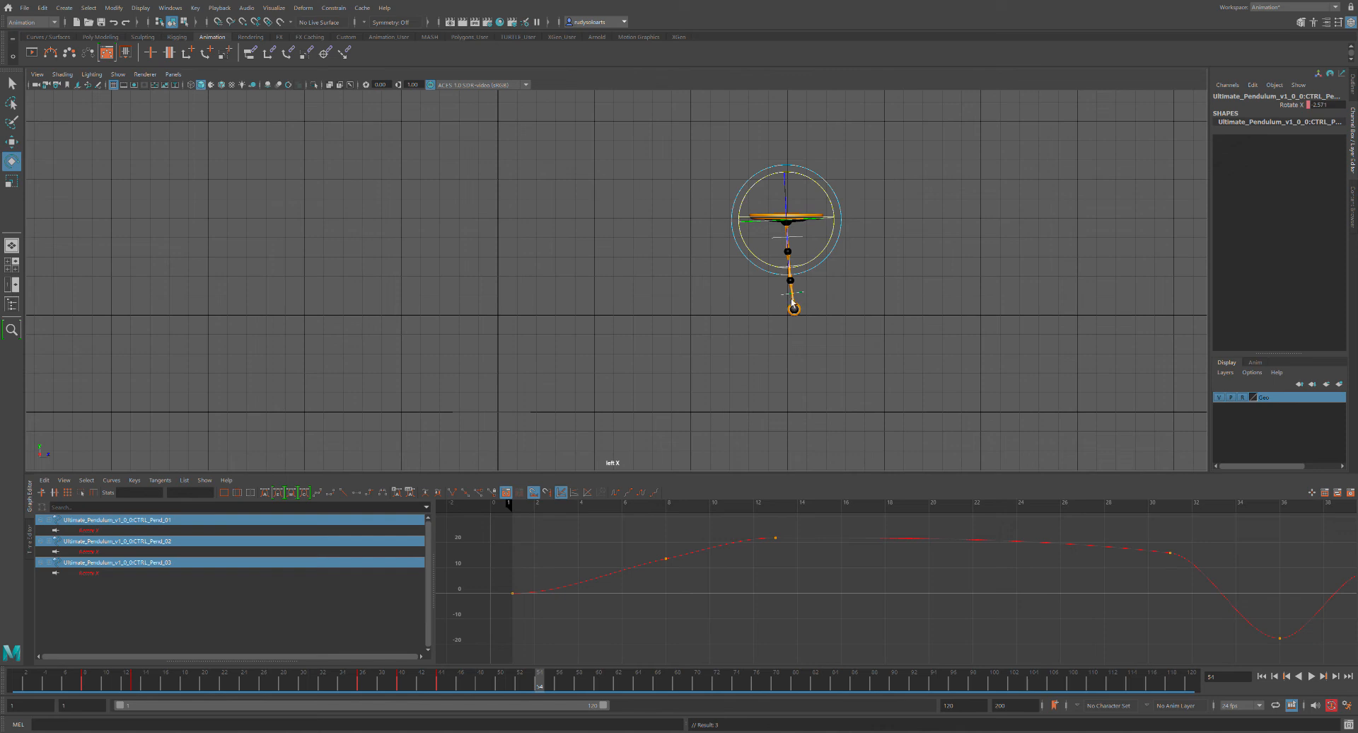
{"action": "left_click_drag", "start_coordinate": [823, 261], "coordinate": [825, 270]}
{"action": "key", "text": "alt+v"}
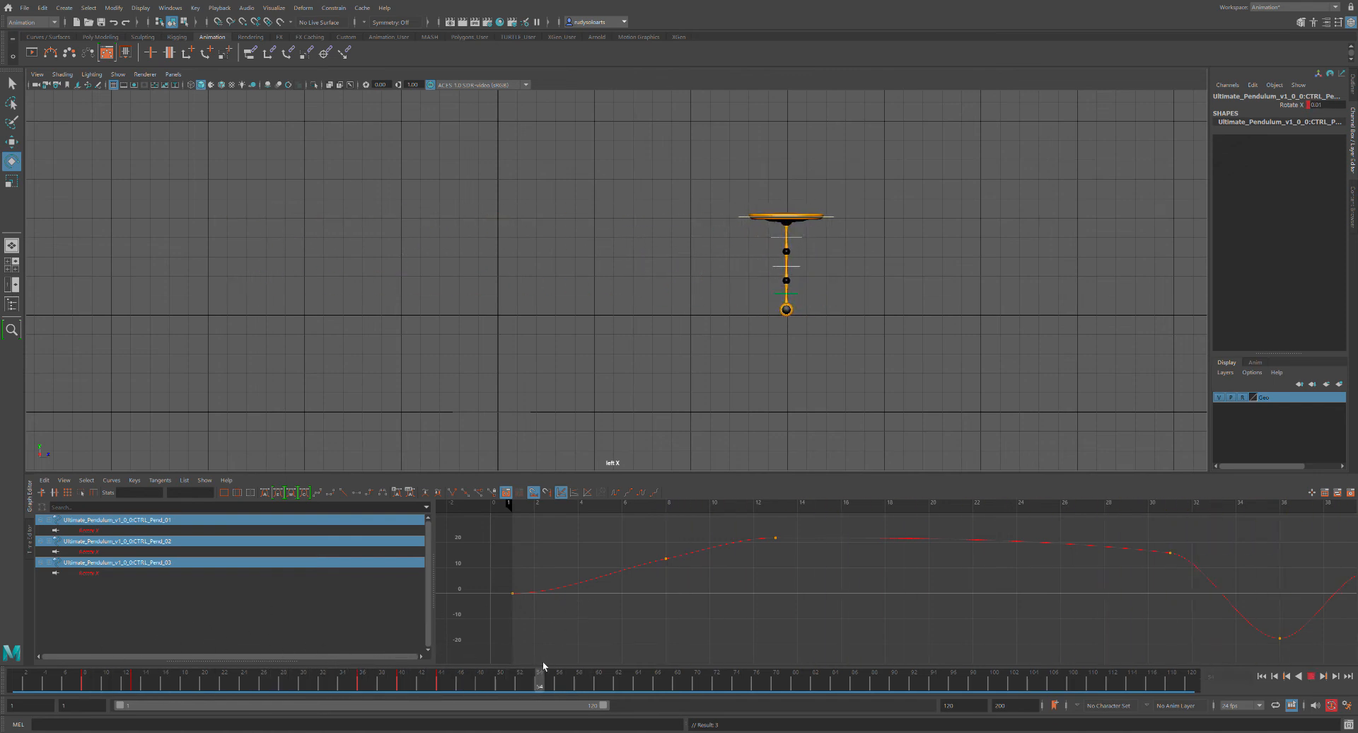
At frame 51, reduce the three pendulum controls' rotation to about -0.9 degrees in X and set a key.
{"action": "left_click_drag", "start_coordinate": [556, 684], "coordinate": [515, 686]}
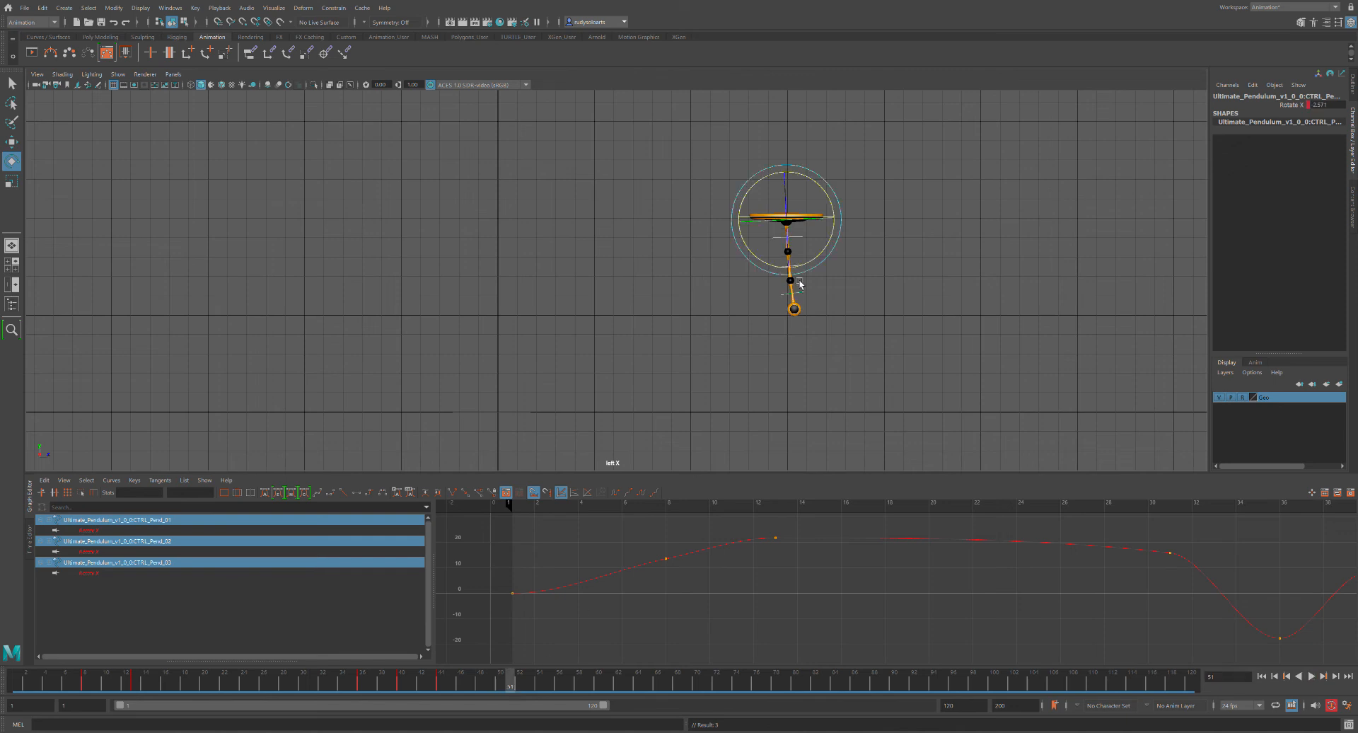
{"action": "left_click_drag", "start_coordinate": [833, 253], "coordinate": [833, 254]}
{"action": "key", "text": "s"}
Delete the pendulum controls' key at frame 54 and return to frame 1.
{"action": "left_click", "coordinate": [541, 685]}
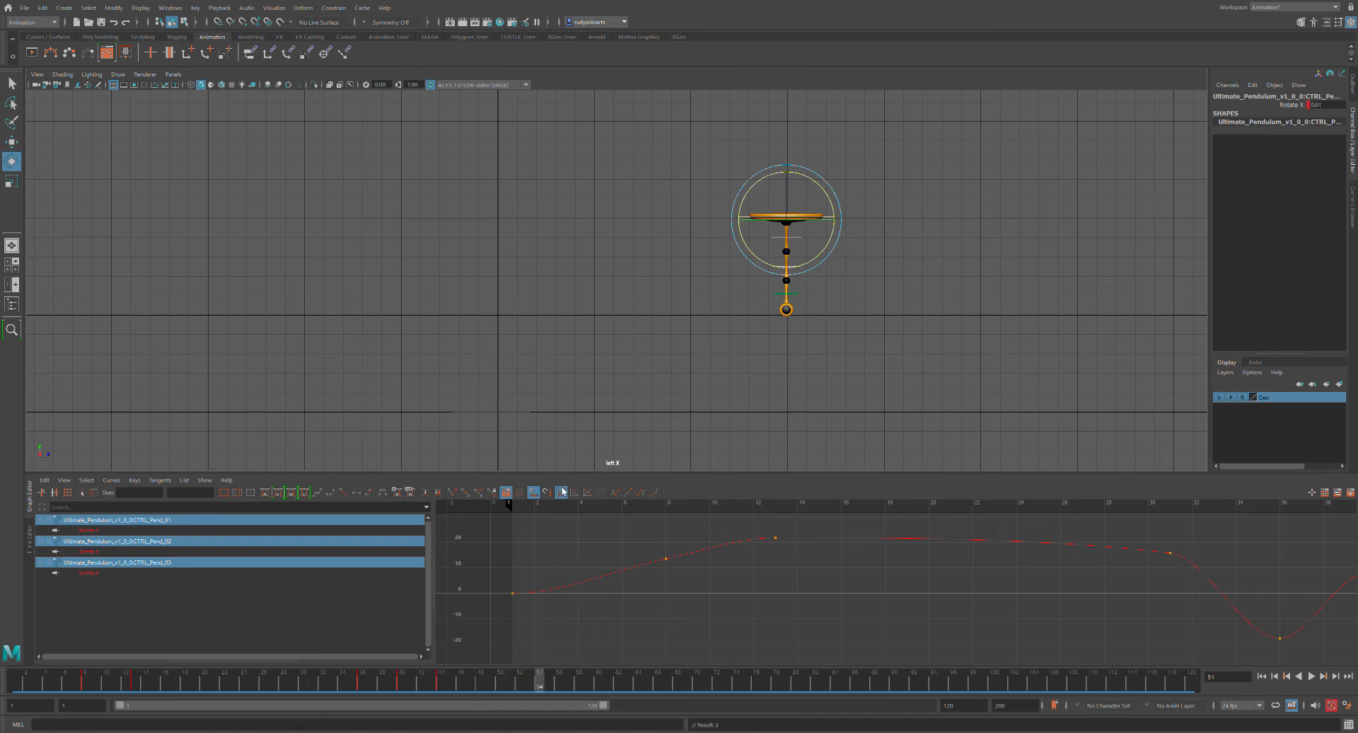
{"action": "left_click_drag", "start_coordinate": [544, 678], "coordinate": [16, 678]}
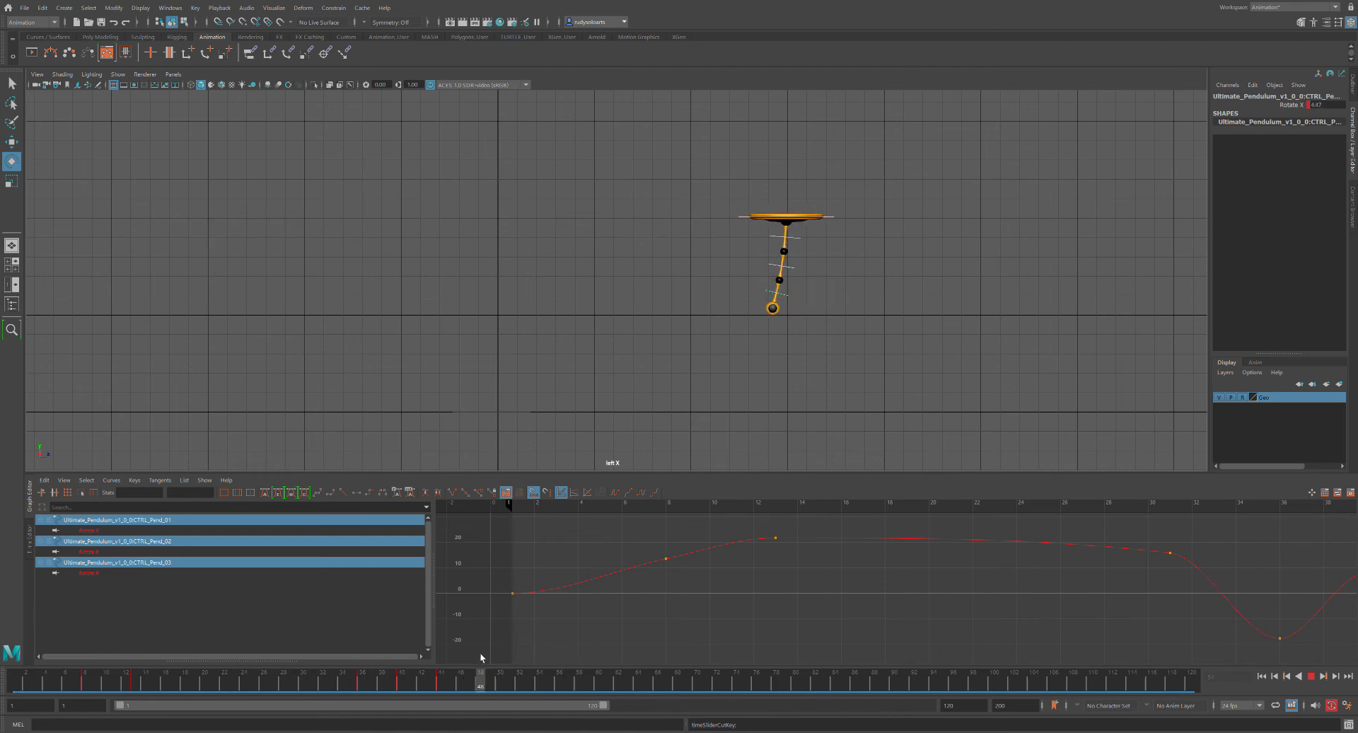
{"action": "left_click_drag", "start_coordinate": [7, 604], "coordinate": [8, 604]}
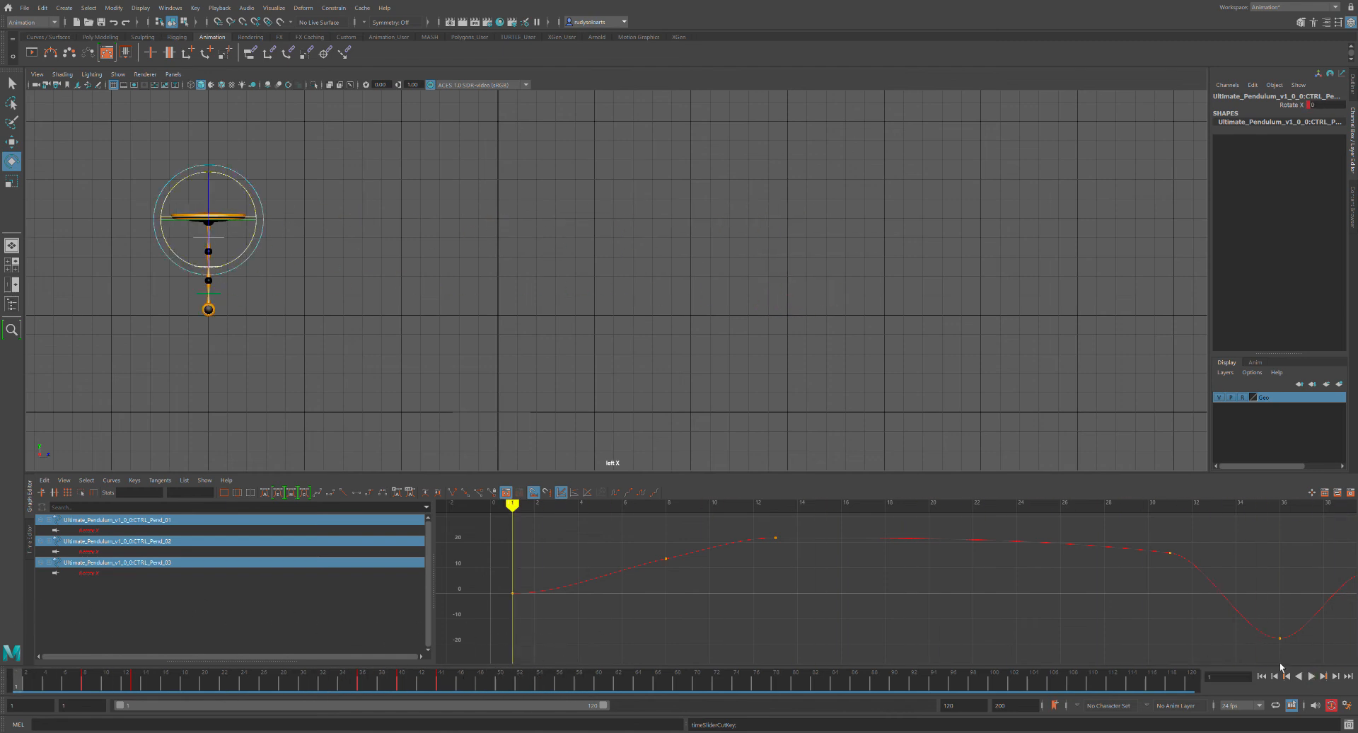
Check the pose at frame 51, play back the full animation, stop it, and return to frame 51.
{"action": "left_click", "coordinate": [511, 682]}
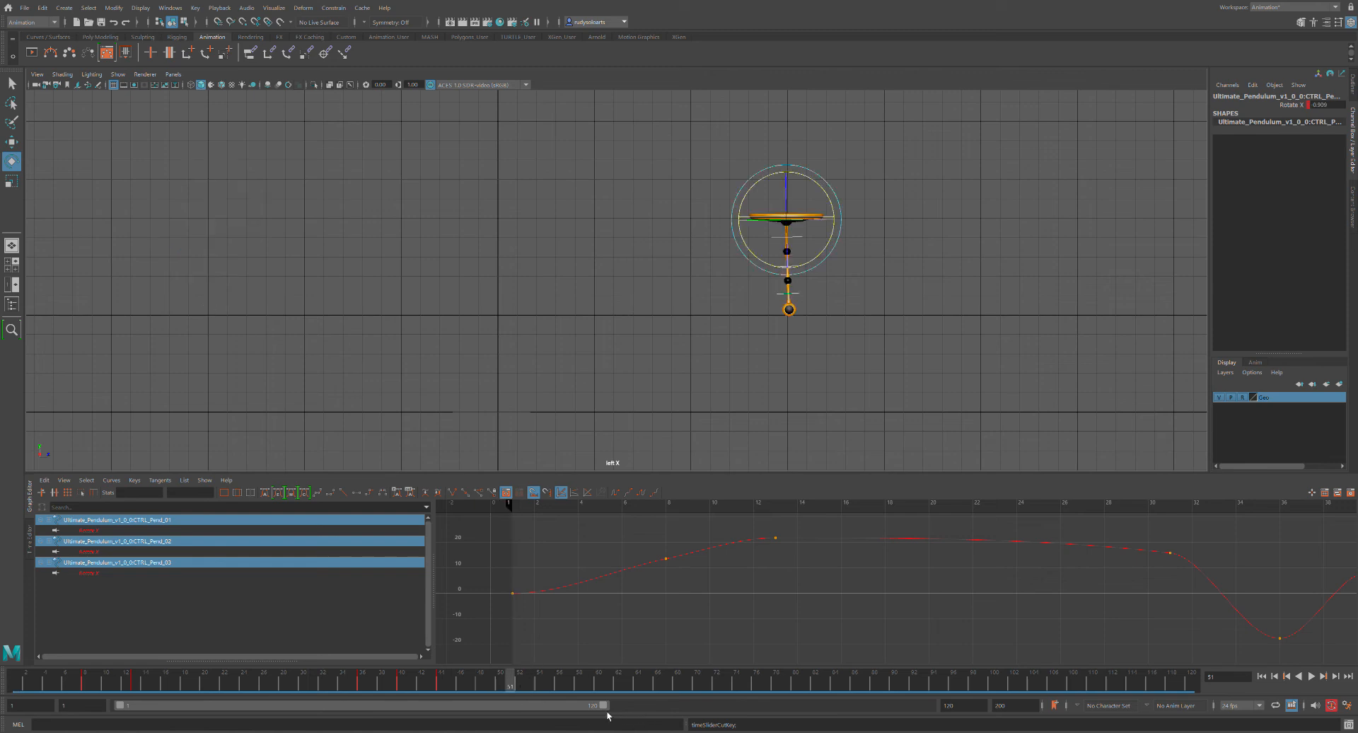
{"action": "left_click_drag", "start_coordinate": [513, 687], "coordinate": [48, 654]}
{"action": "left_click", "coordinate": [1312, 676]}
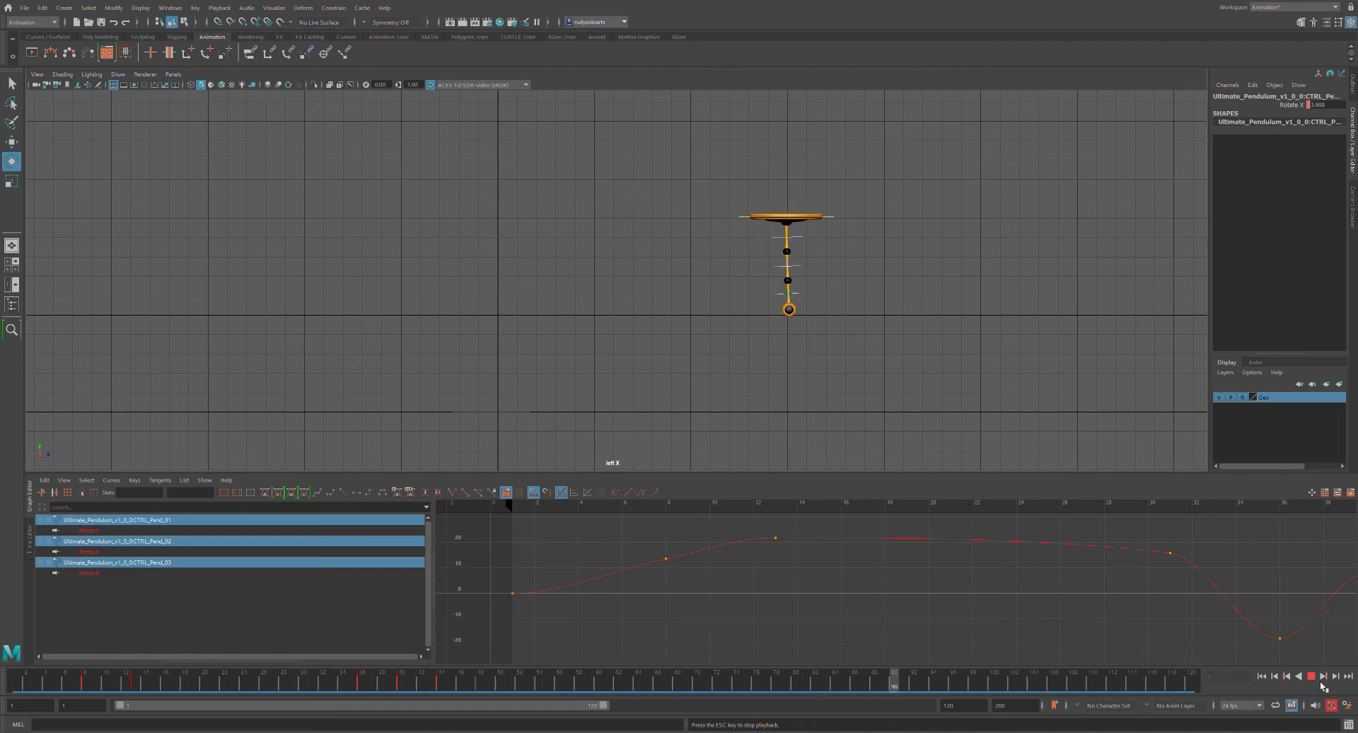
{"action": "left_click", "coordinate": [1313, 677]}
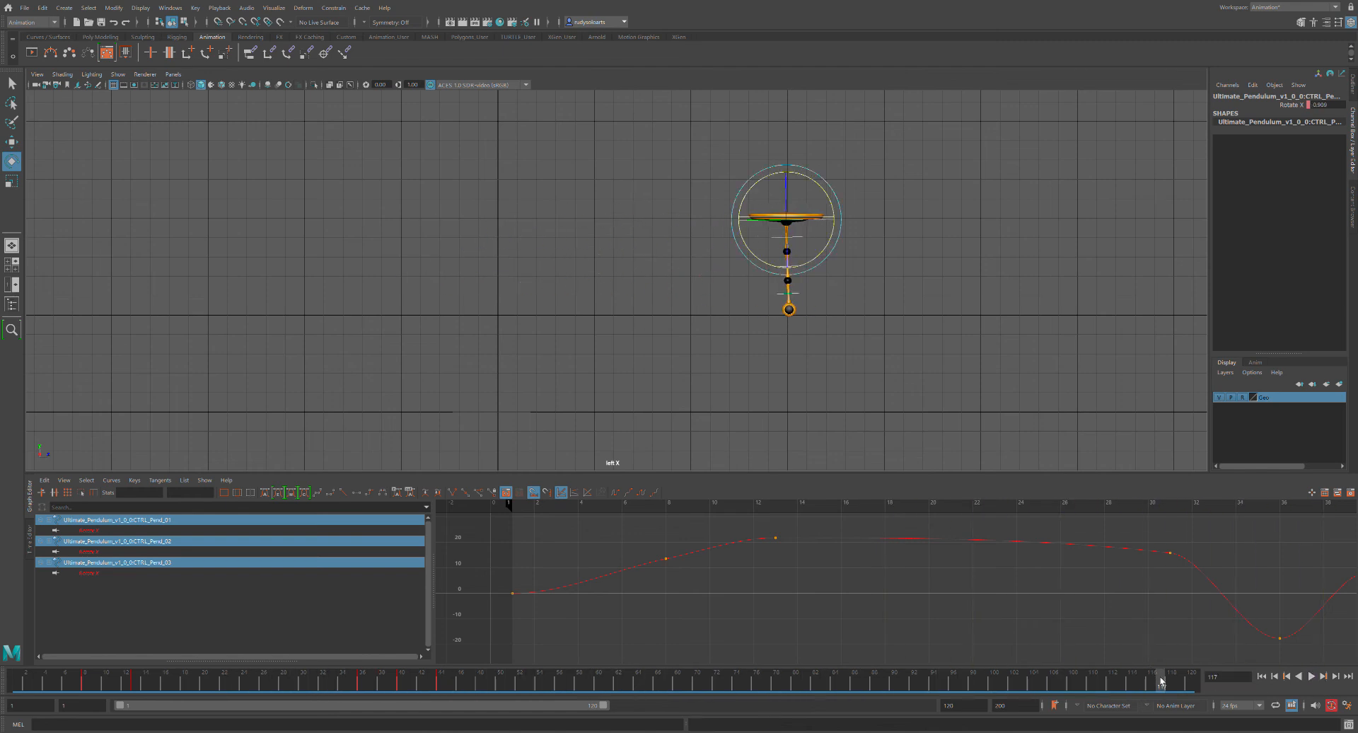
{"action": "left_click_drag", "start_coordinate": [1161, 680], "coordinate": [511, 681]}
Shorten the playback range to end at frame 51 and restore its end to frame 120.
{"action": "left_click_drag", "start_coordinate": [612, 713], "coordinate": [328, 719]}
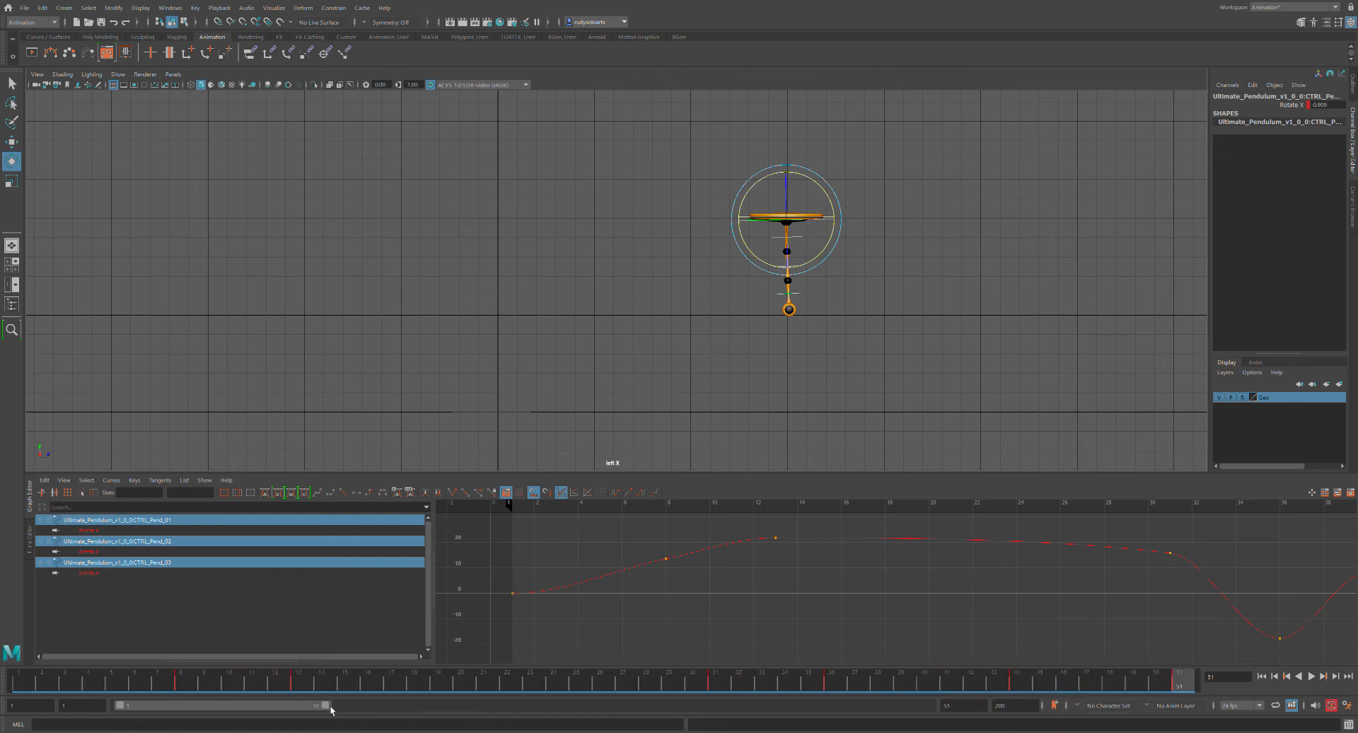
{"action": "left_click", "coordinate": [976, 705]}
{"action": "type", "text": "120"}
{"action": "key", "text": "Return"}
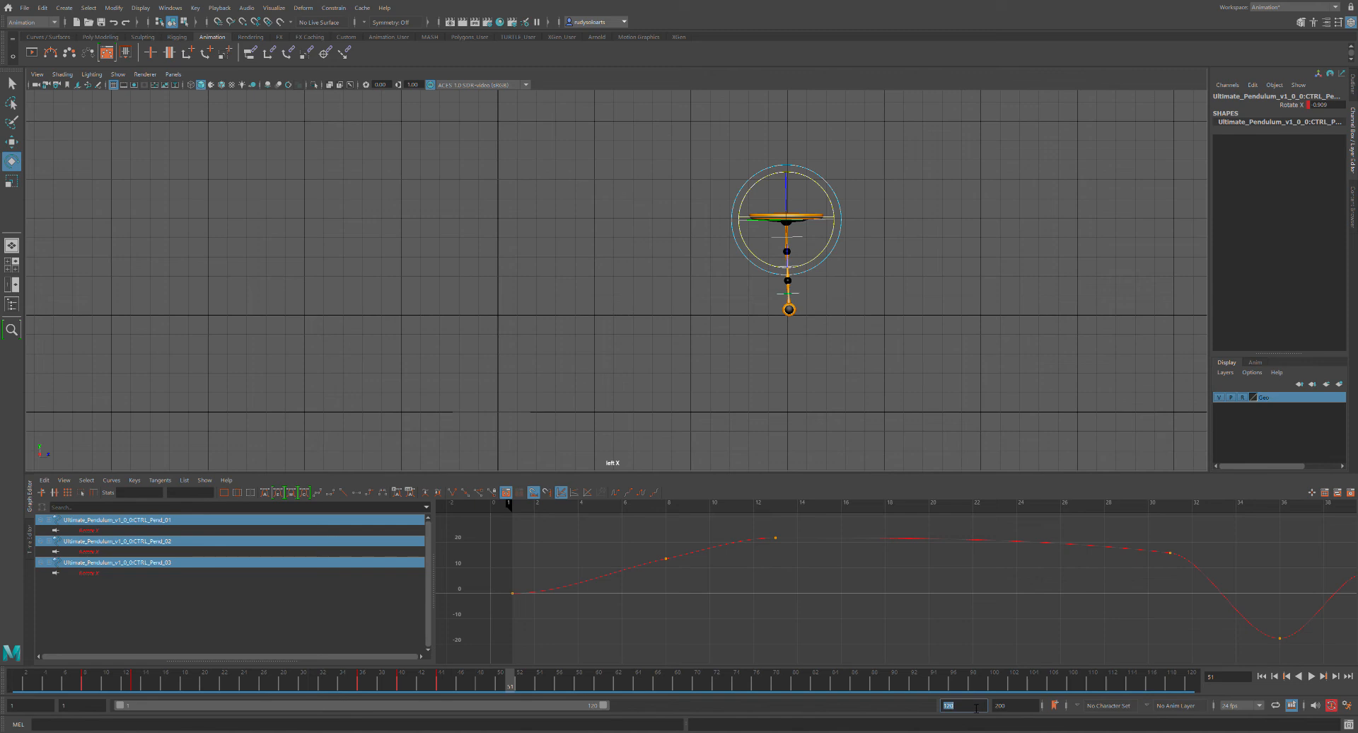
Set the playback end to frame 51, play back the shortened range, and return to frame 1.
{"action": "type", "text": "51"}
{"action": "key", "text": "Return"}
{"action": "key", "text": "alt+v"}
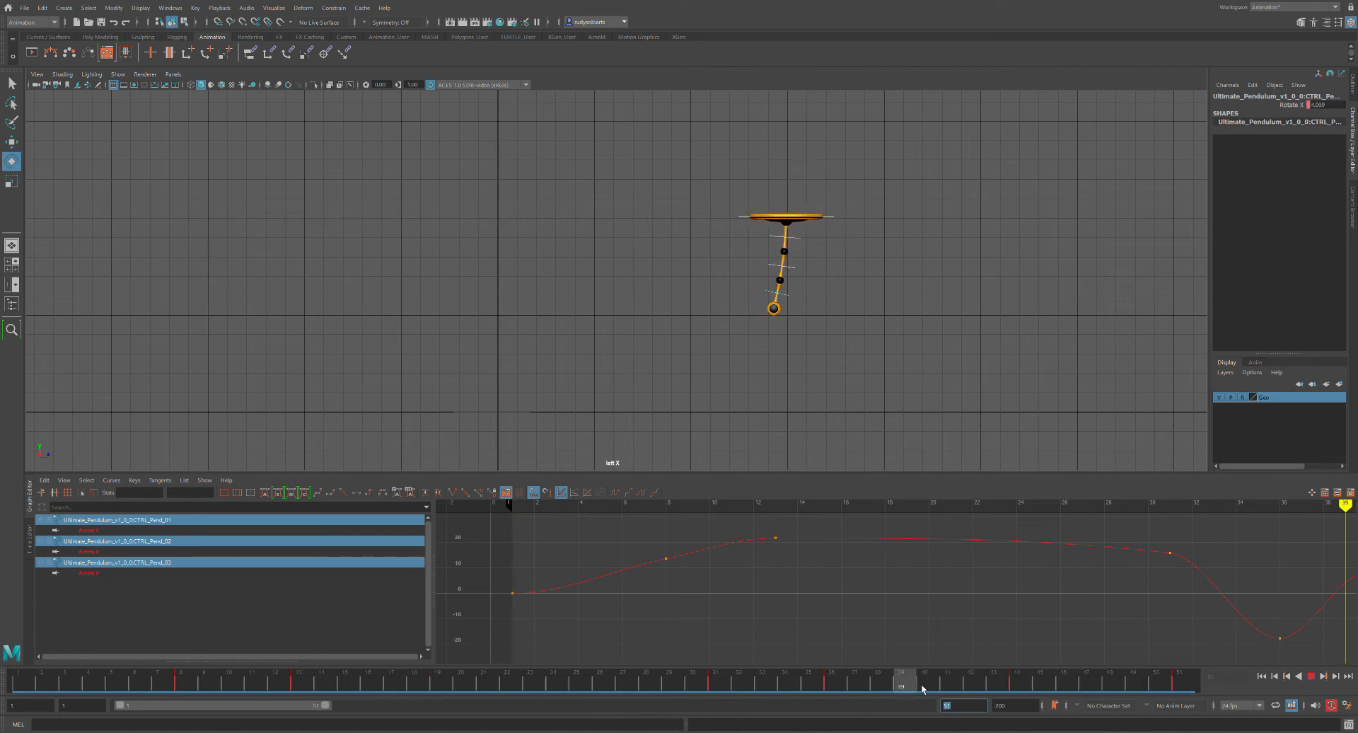
{"action": "key", "text": "alt+shift+v"}
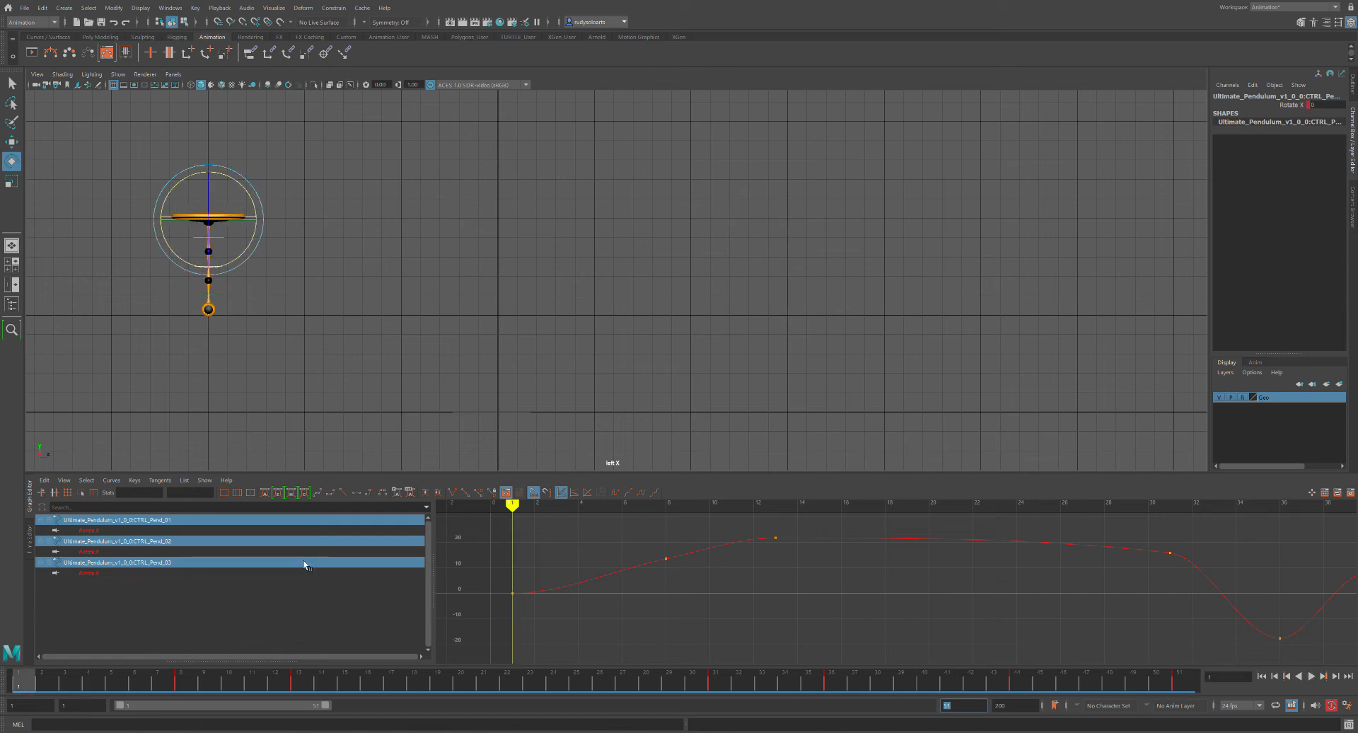
Play back the animation once more, stop at frame 1, and clear the pendulum control selection.
{"action": "key", "text": "alt+v"}
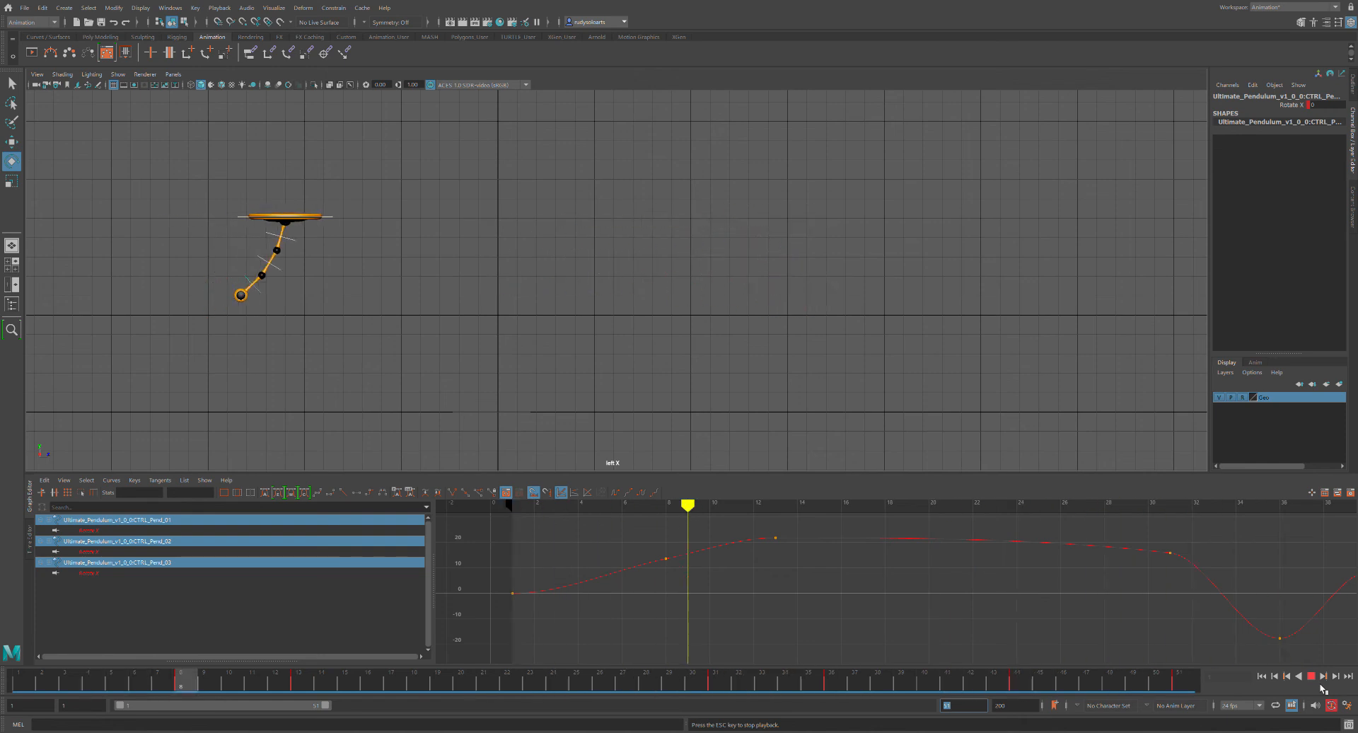
{"action": "key", "text": "Escape"}
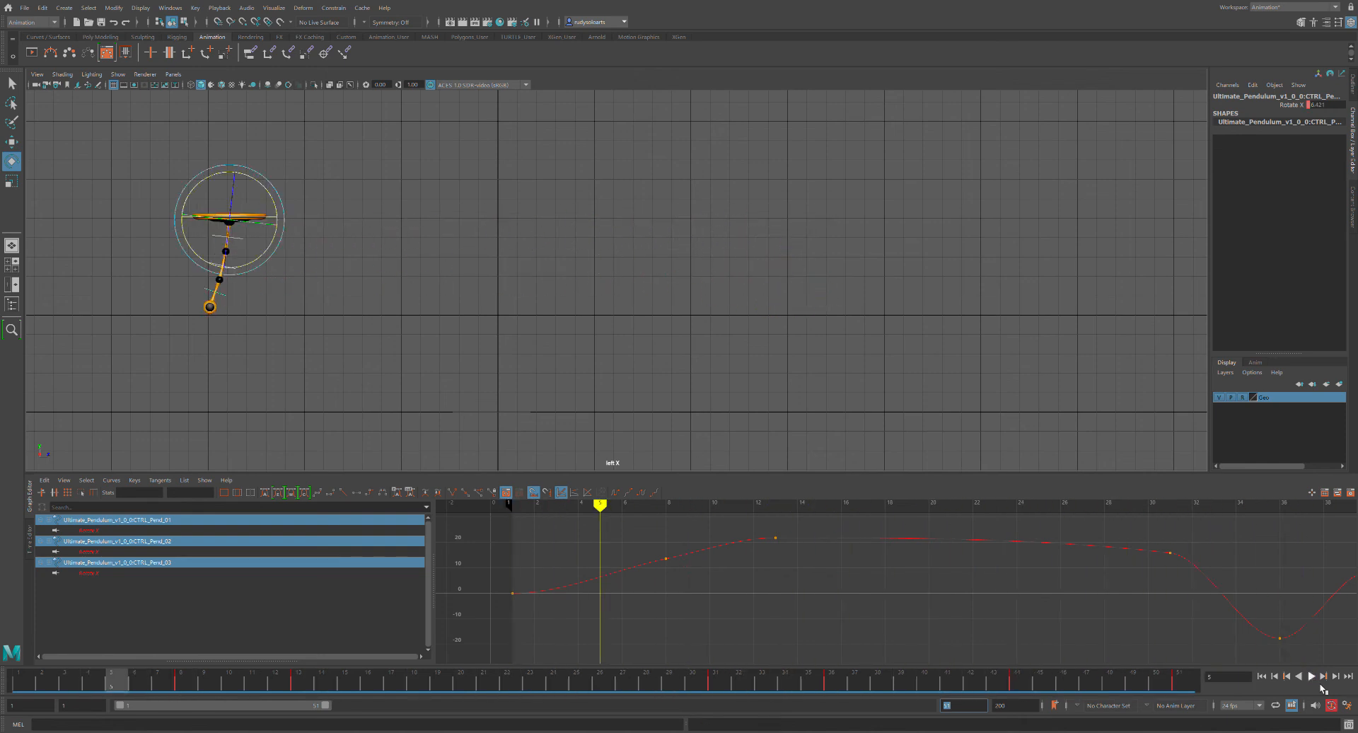
{"action": "left_click_drag", "start_coordinate": [95, 683], "coordinate": [21, 676]}
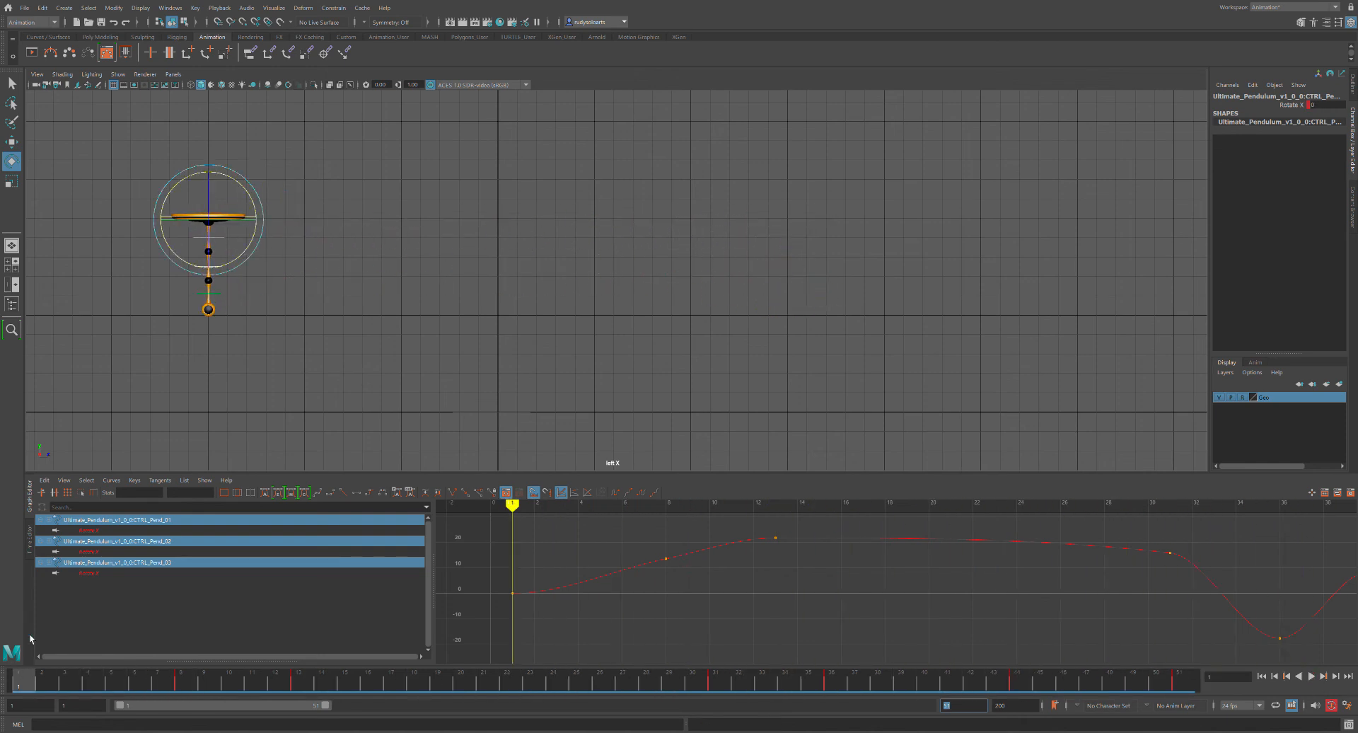
{"action": "left_click", "coordinate": [339, 256]}
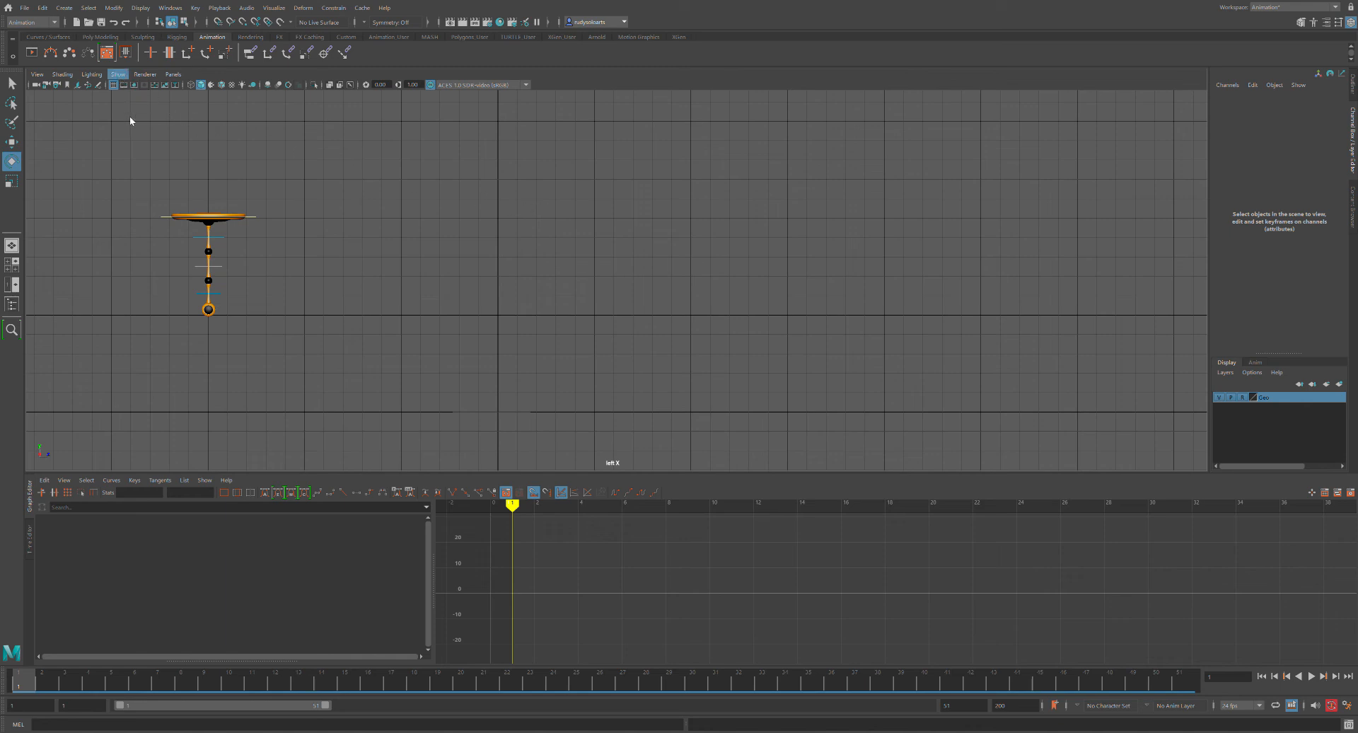
Hide the control curves and the grid in the side view, and play back the clean animation, returning to frame 1.
{"action": "left_click", "coordinate": [157, 141]}
{"action": "left_click", "coordinate": [116, 85]}
{"action": "left_click", "coordinate": [116, 85]}
{"action": "left_click", "coordinate": [115, 86]}
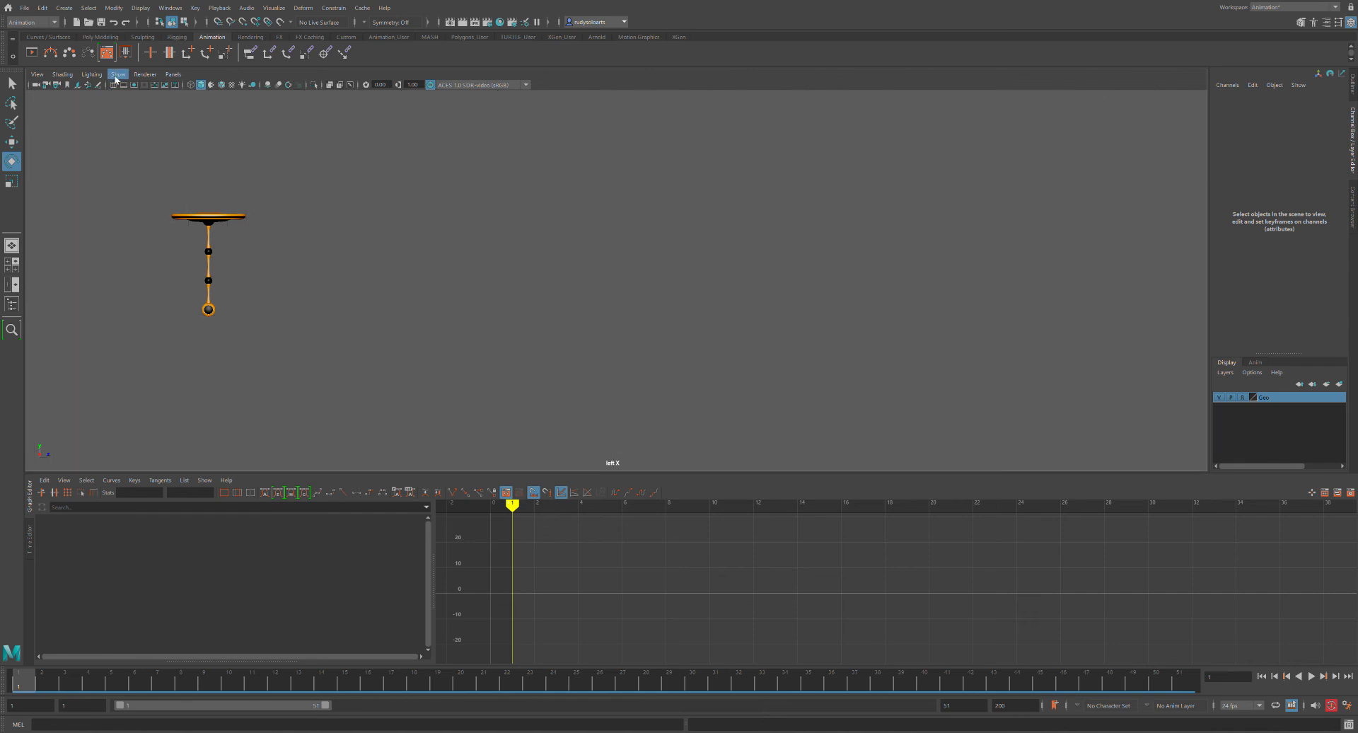
{"action": "left_click", "coordinate": [148, 503]}
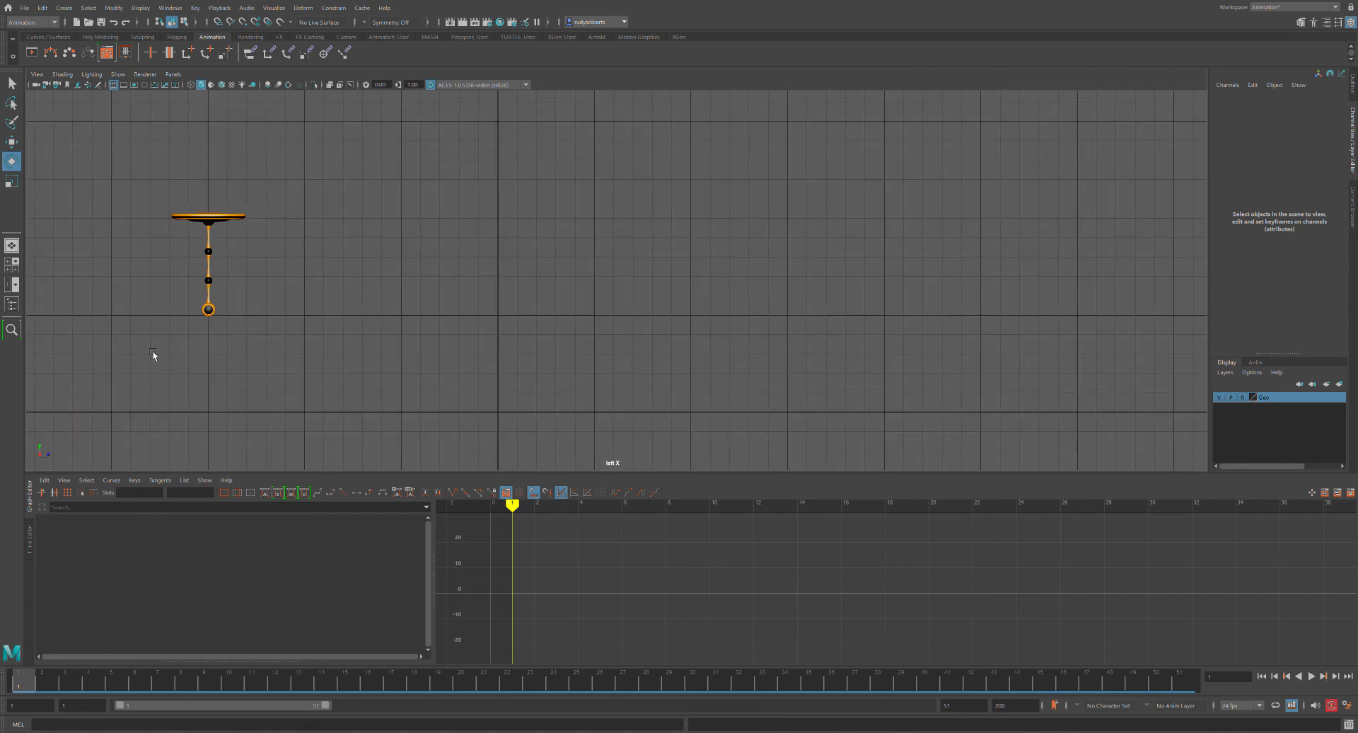
{"action": "left_click", "coordinate": [126, 488]}
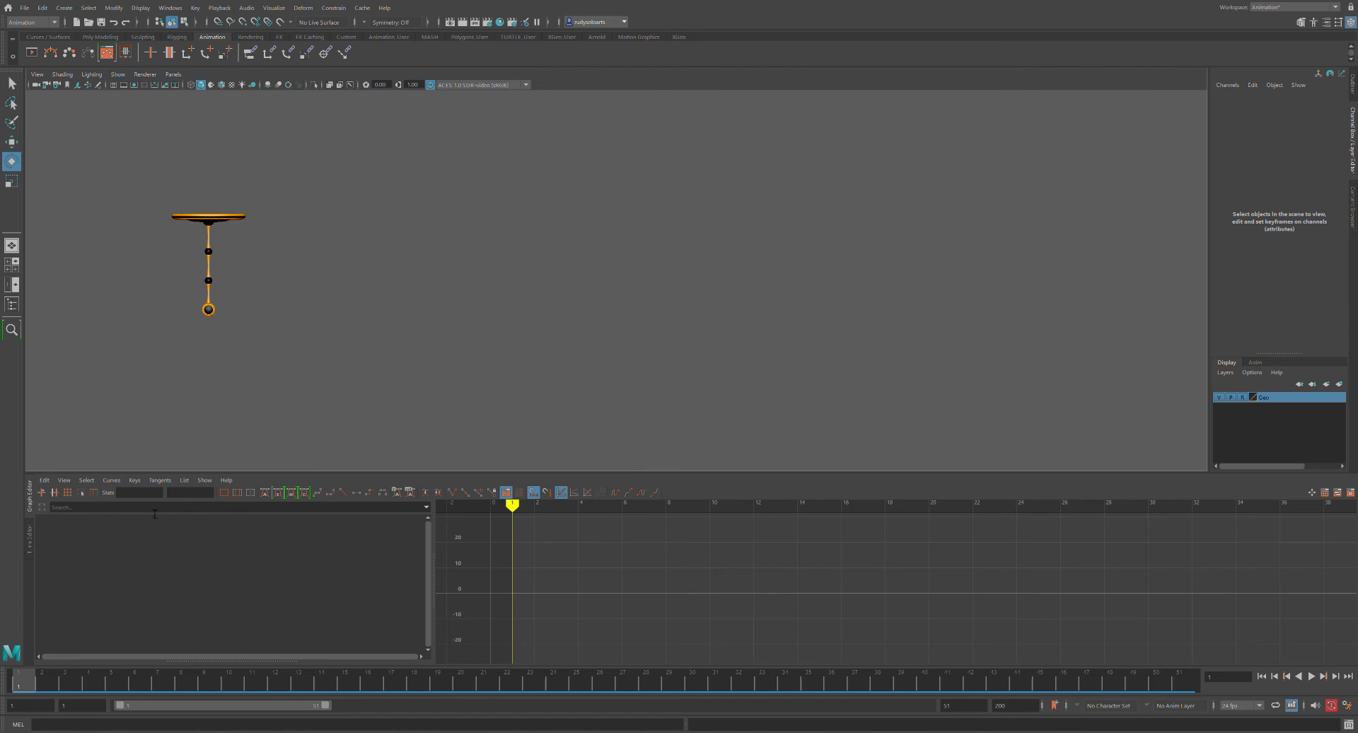
{"action": "key", "text": "alt+v"}
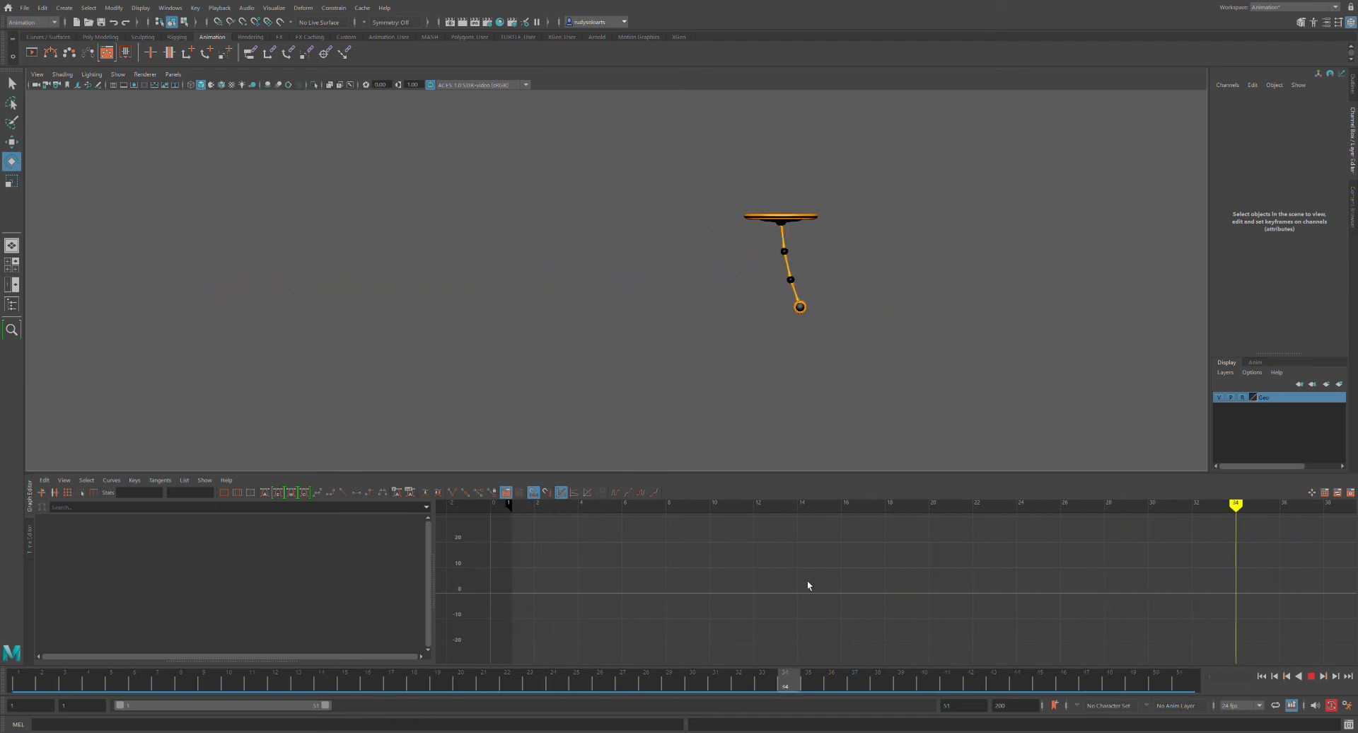
{"action": "key", "text": "alt+shift+v"}
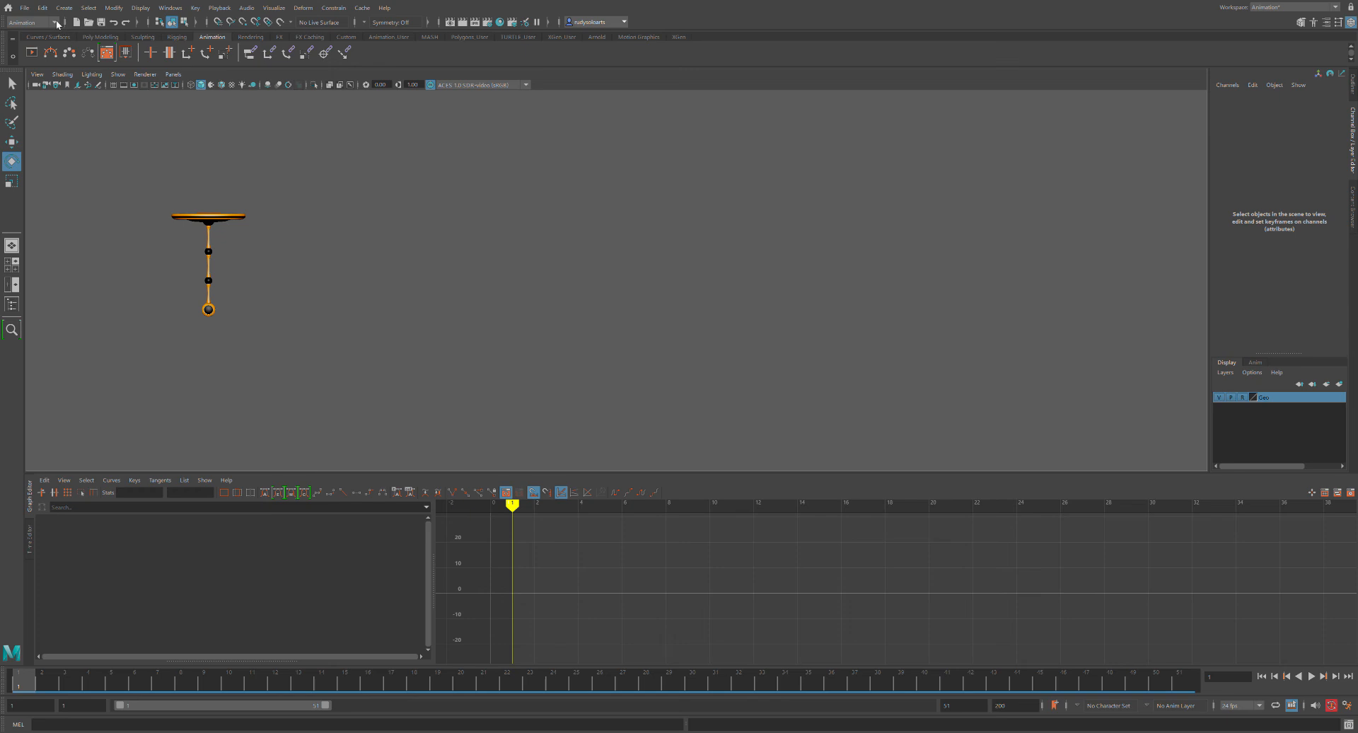
Switch to the Animation menu set and playblast the animation as an AVI, version 001, in the Pendulum project's Playblast folder.
{"action": "key", "text": "F6"}
{"action": "left_click", "coordinate": [135, 501]}
{"action": "left_click", "coordinate": [41, 23]}
{"action": "left_click", "coordinate": [36, 58]}
{"action": "key", "text": "F3"}
{"action": "key", "text": "F4"}
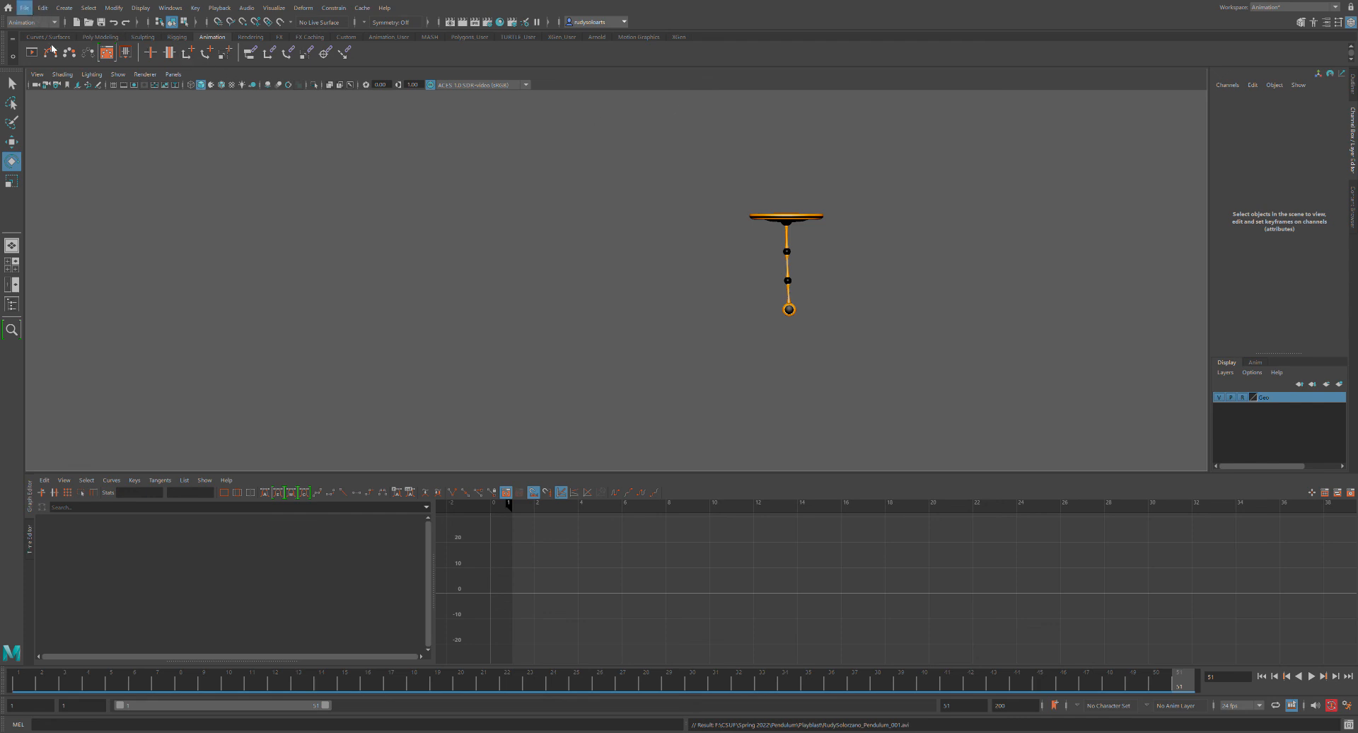
Save the pendulum scene as a .ma file, version 001, in the Pendulum project's Workfiles folder.
{"action": "key", "text": "q"}
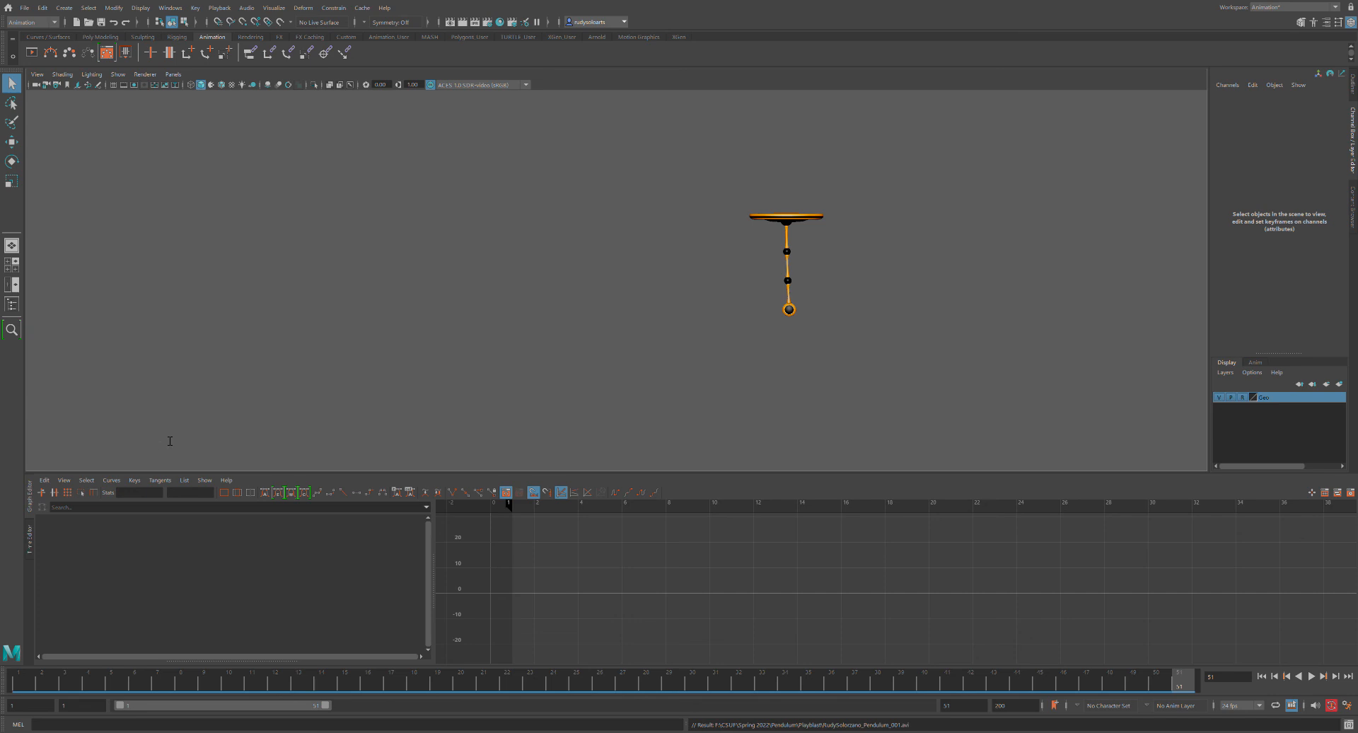
{"action": "key", "text": "ctrl+s"}
{"action": "key", "text": "e"}
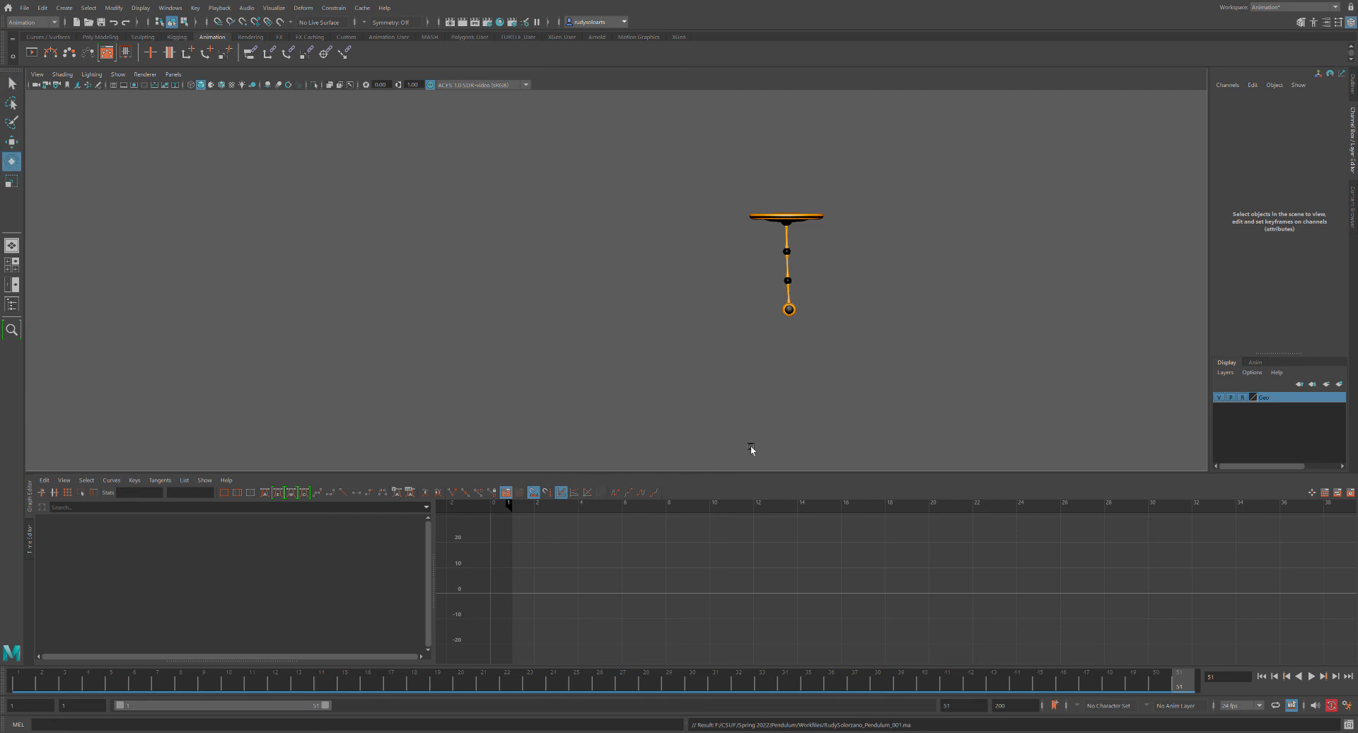